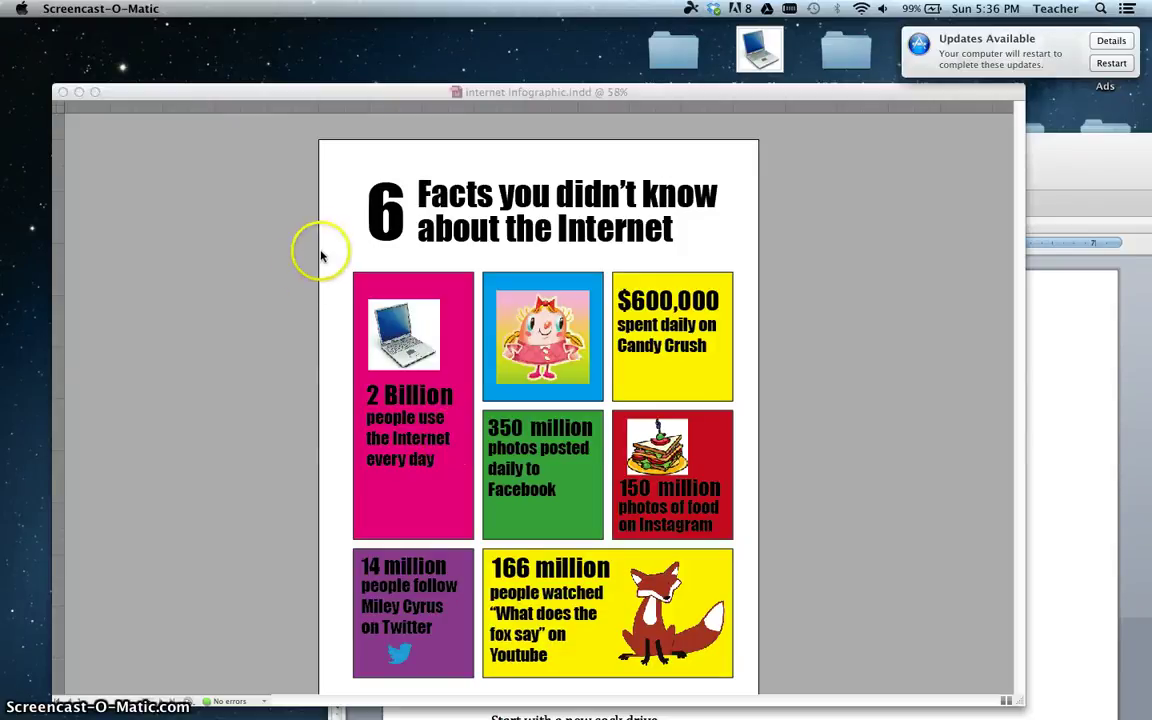
# Minimize the internet infographic document and the Socktober Facts document to clear the workspace
pyautogui.click(278, 88)
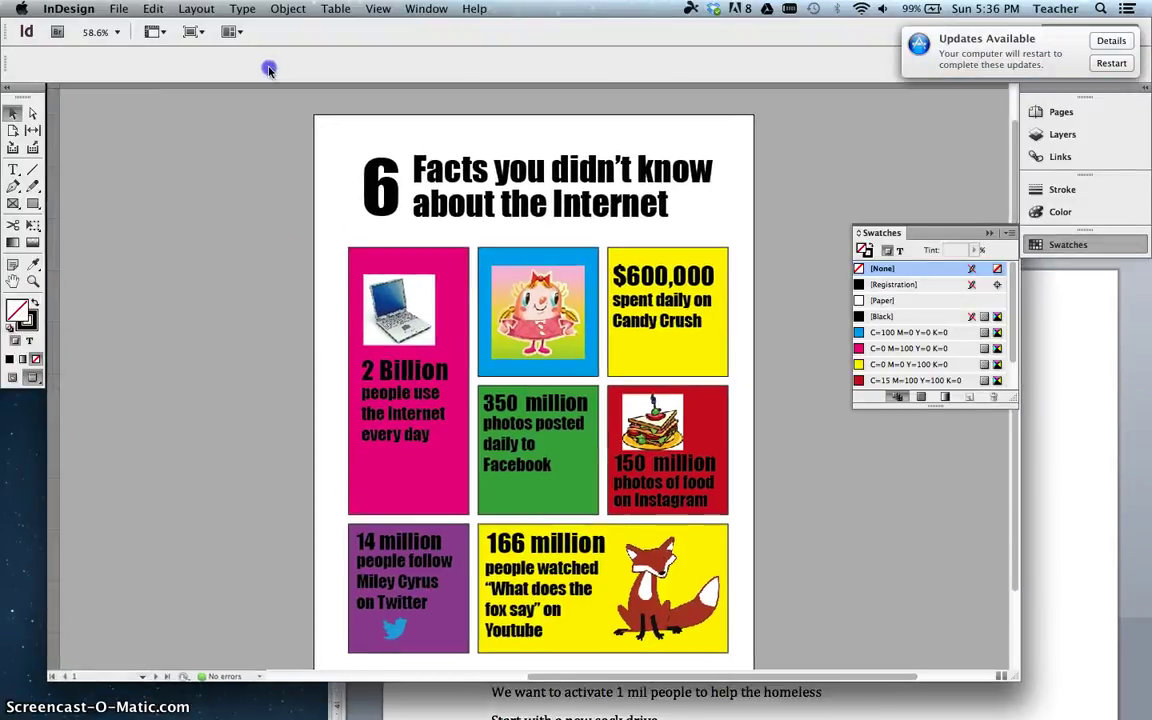
pyautogui.scroll(-2, 220, 273)
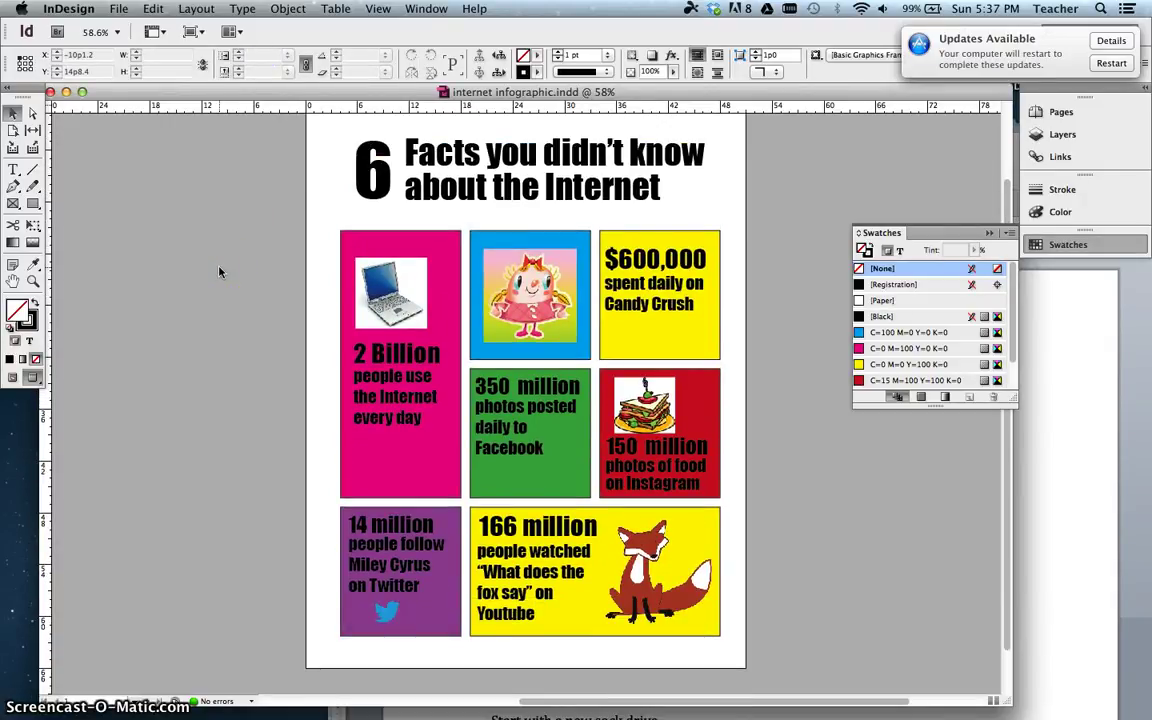
pyautogui.click(66, 92)
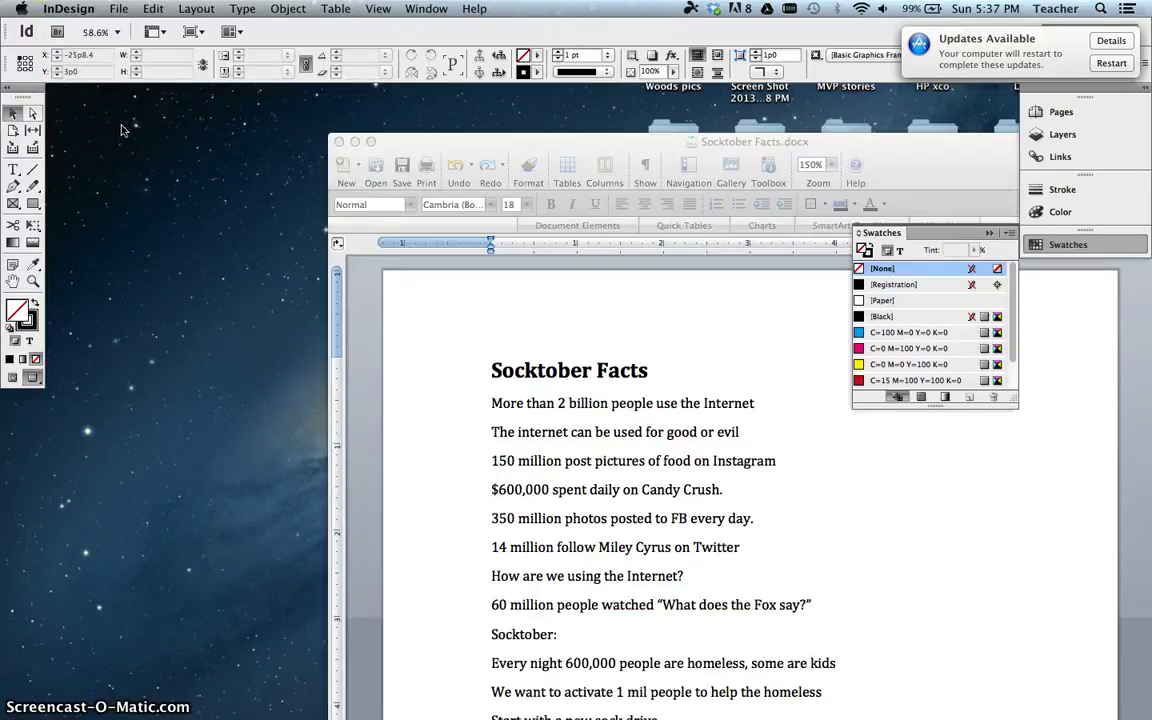
pyautogui.click(356, 141)
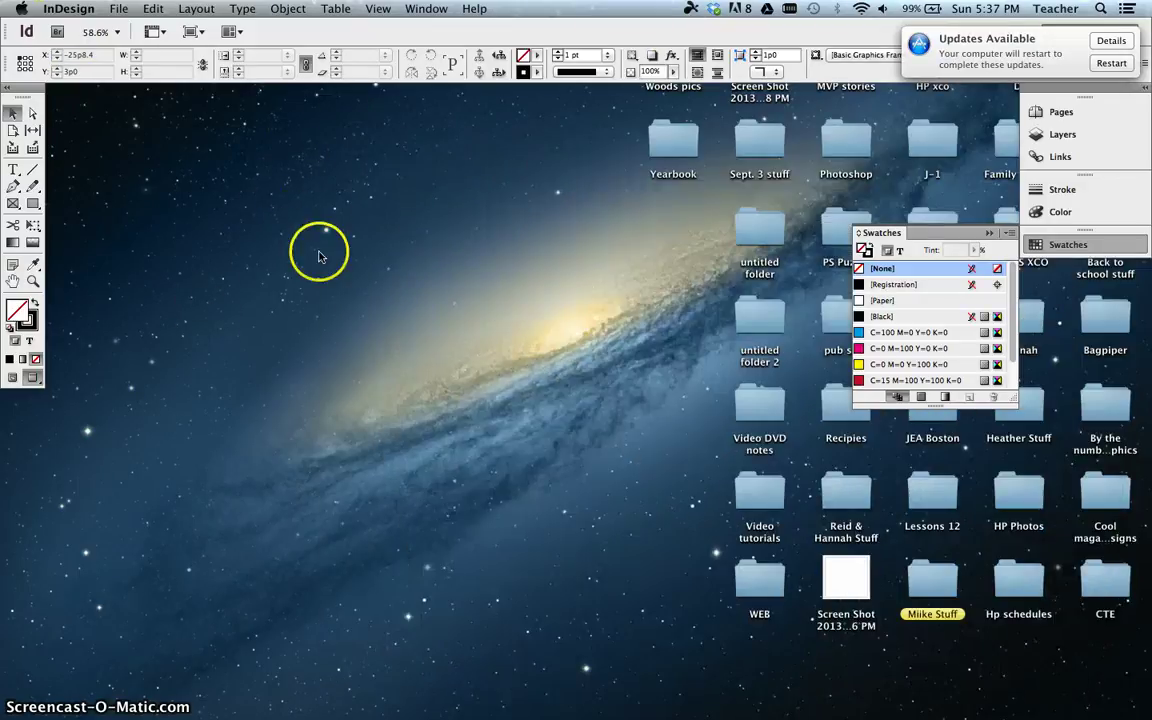
# Create a new one-page Letter print document with one column and 3p0 margins
pyautogui.click(108, 9)
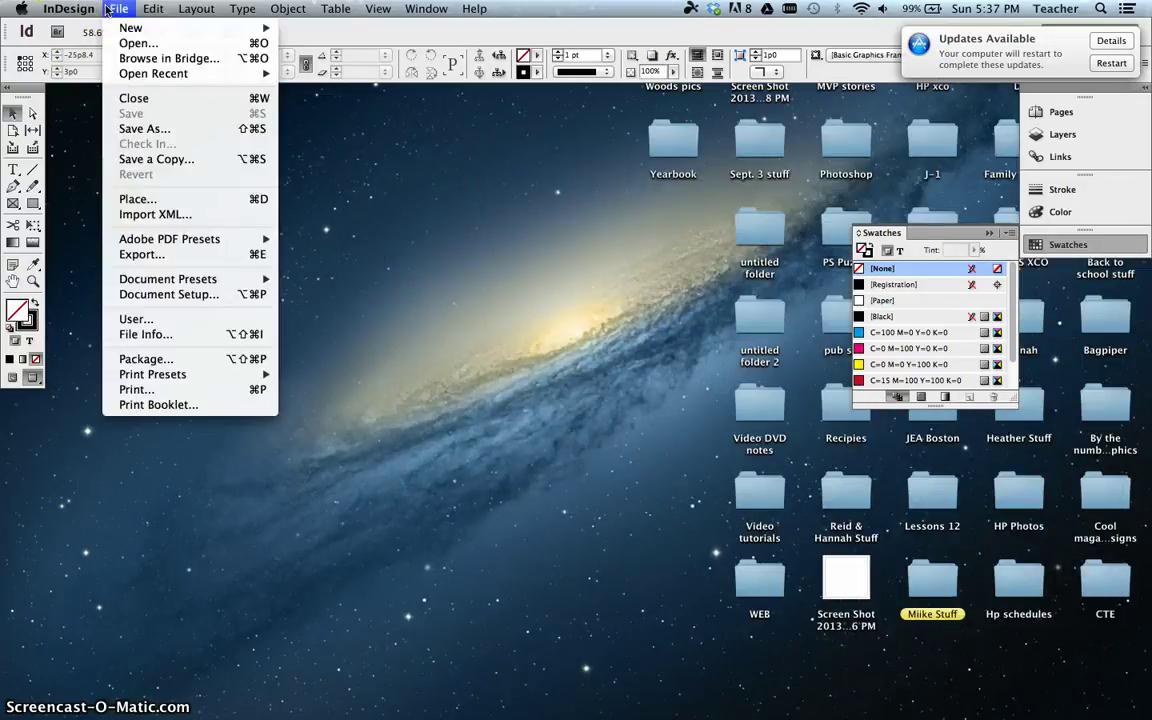
pyautogui.click(128, 30)
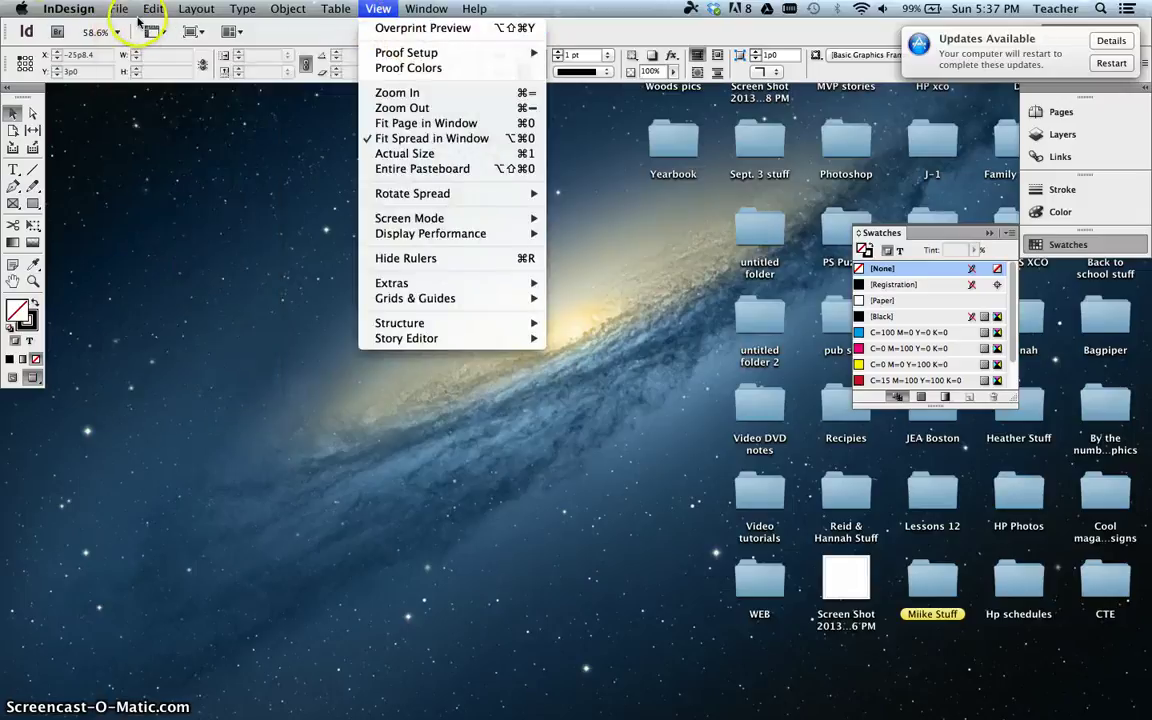
pyautogui.click(330, 33)
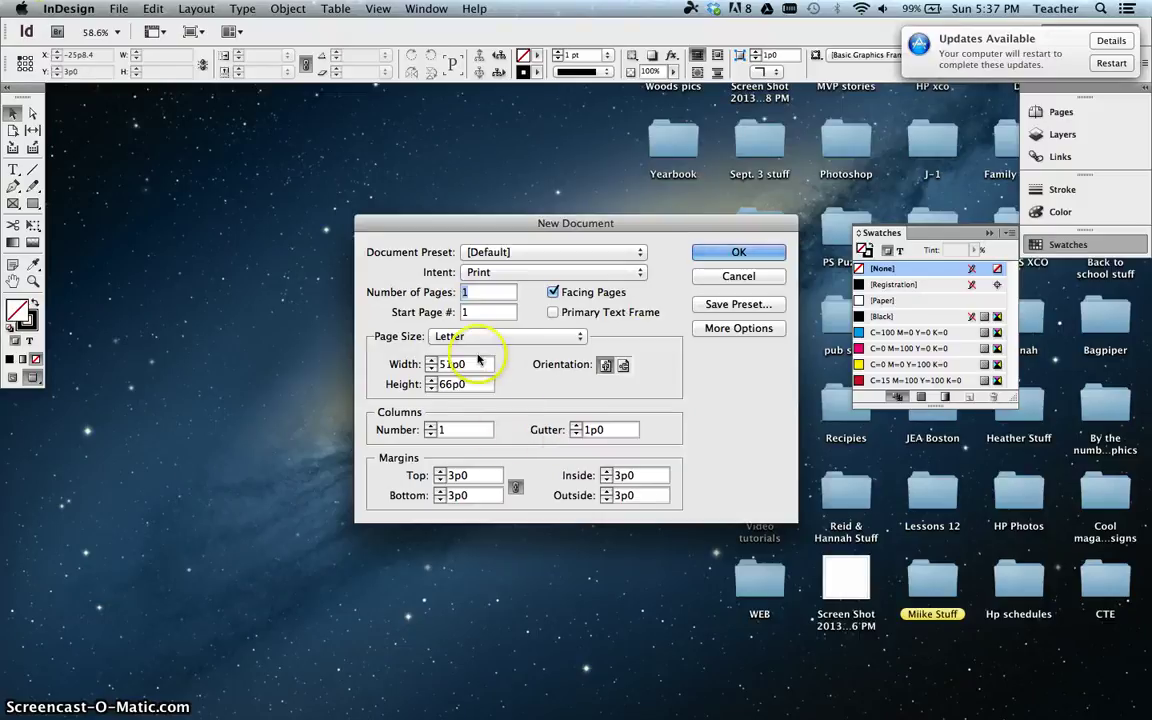
pyautogui.click(720, 251)
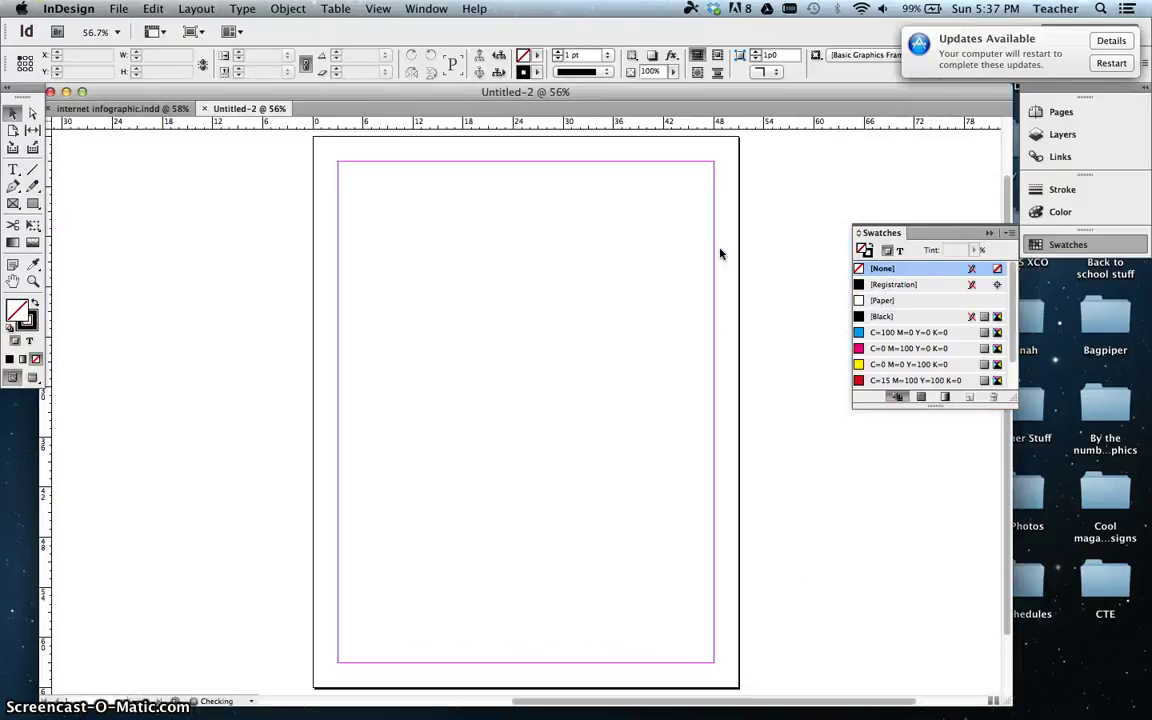
# Compare the box layout of the finished internet infographic with the blank new document
pyautogui.click(147, 108)
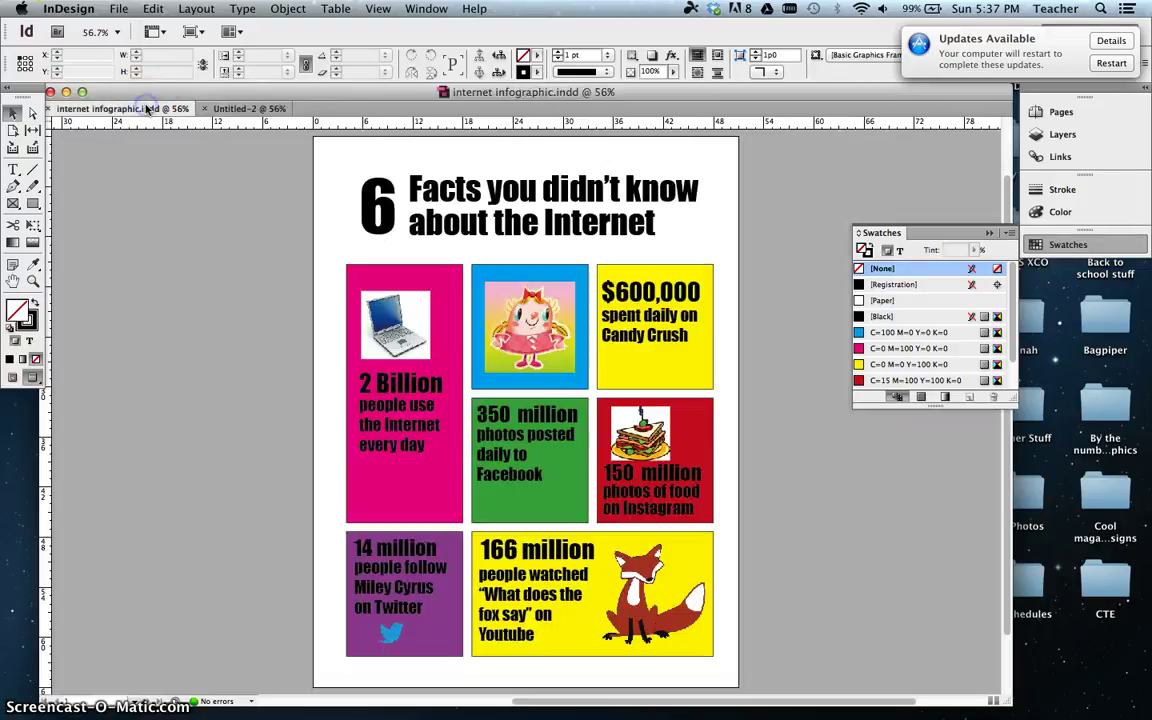
pyautogui.click(222, 109)
pyautogui.click(165, 110)
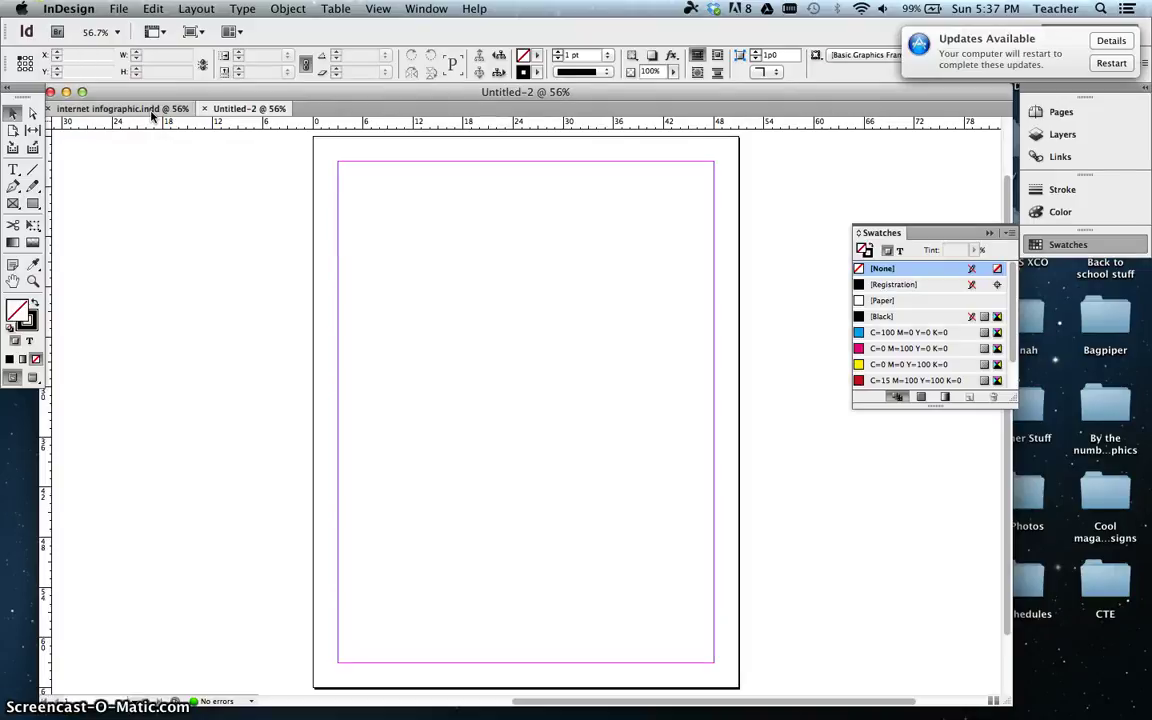
pyautogui.click(130, 108)
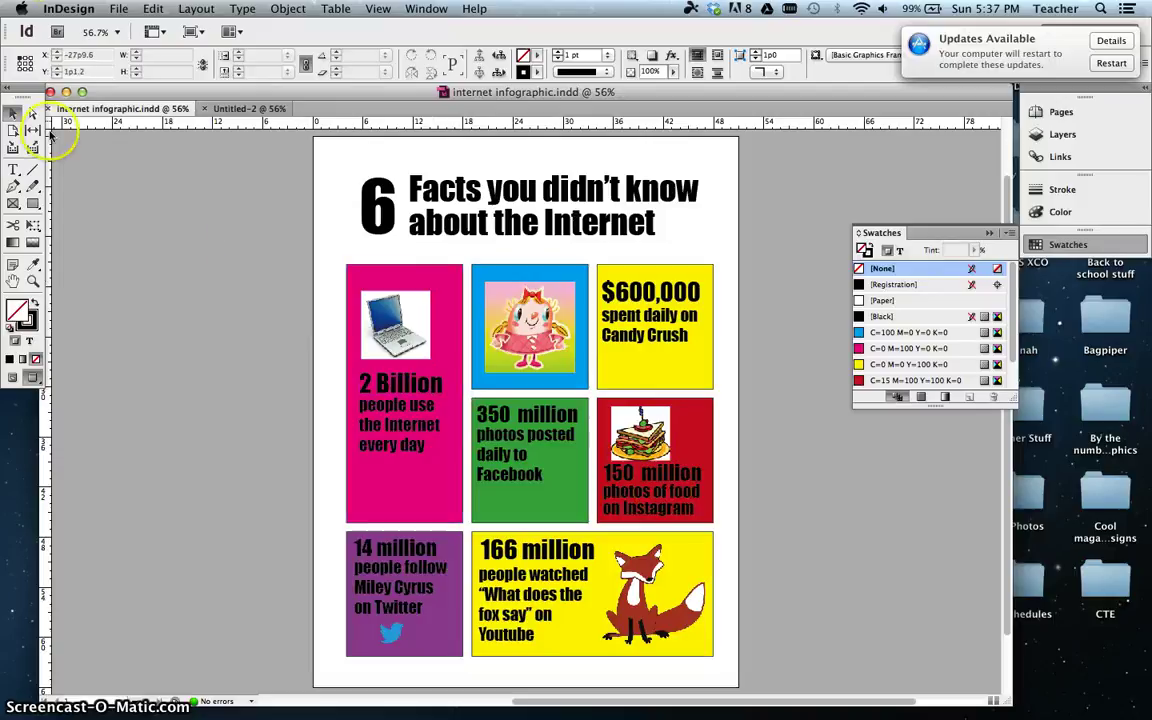
pyautogui.click(238, 109)
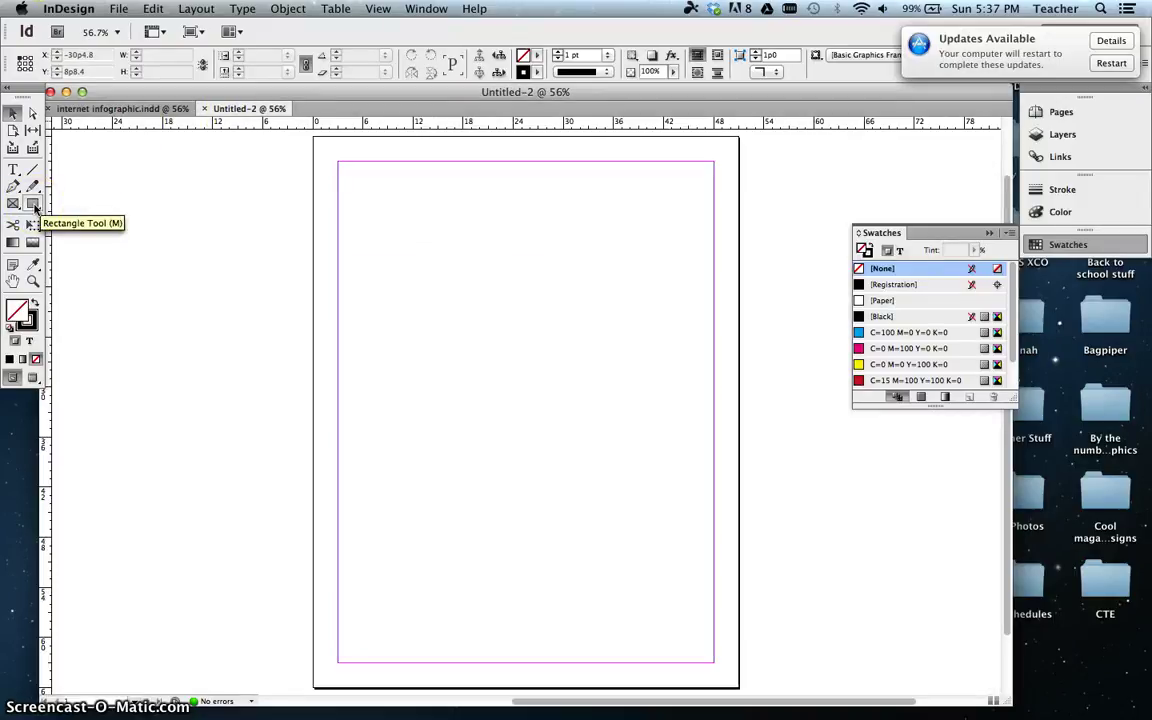
# Draw a three-by-three grid of evenly spaced rectangles, about 45p0 by 52p0 overall, between the margins below the title area
pyautogui.click(34, 206)
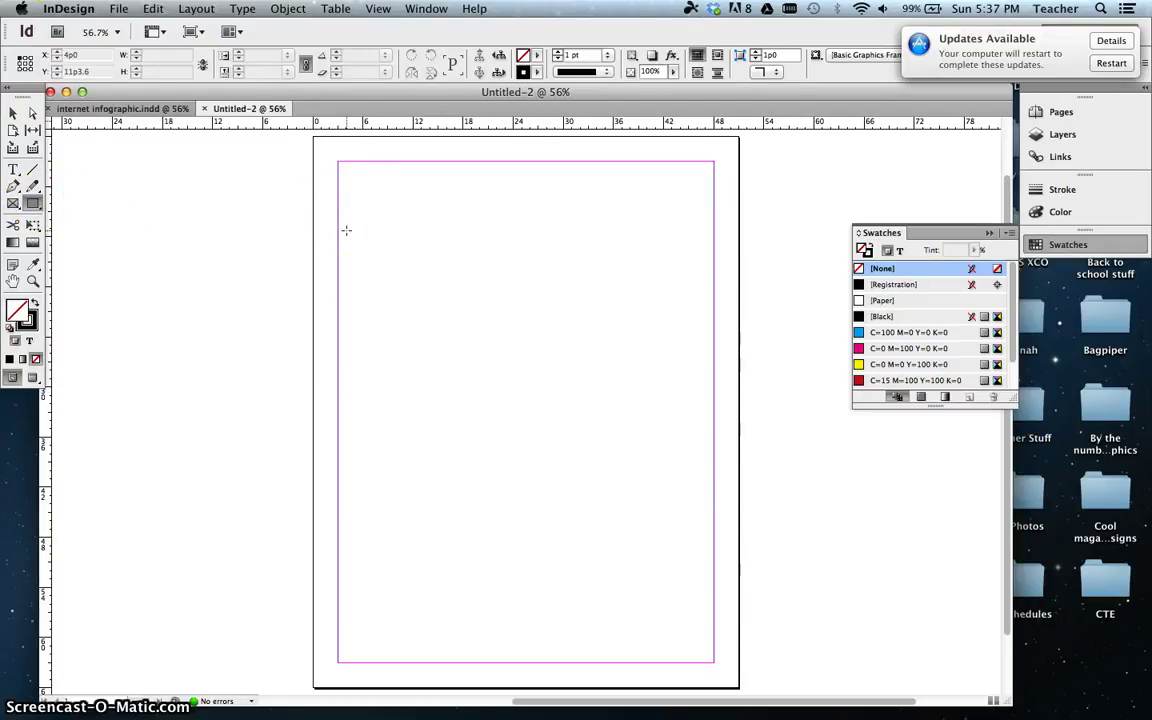
pyautogui.moveTo(340, 230); pyautogui.dragTo(715, 661)
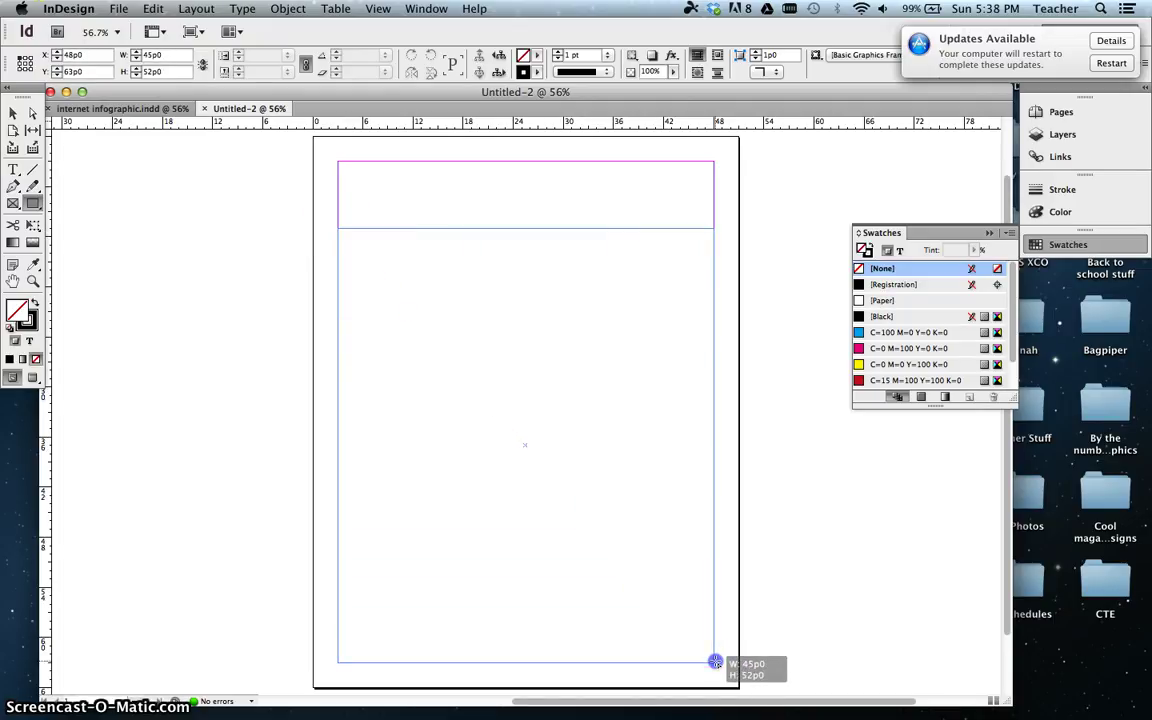
pyautogui.press('Up')
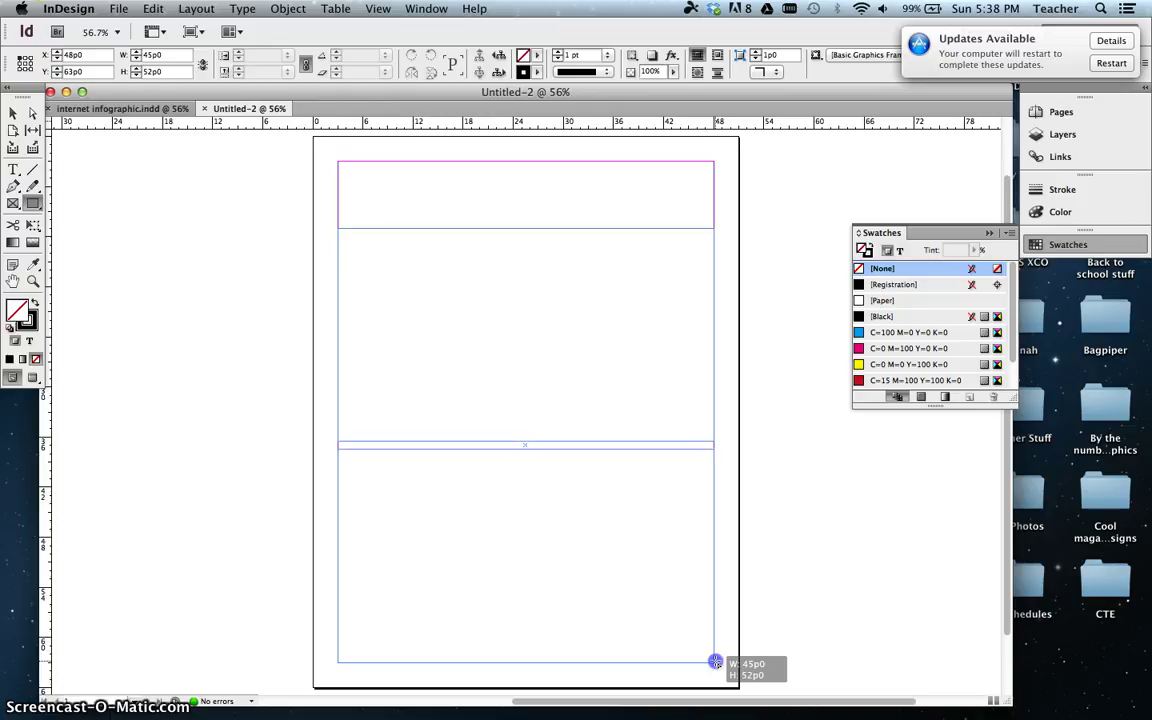
pyautogui.press('Up')
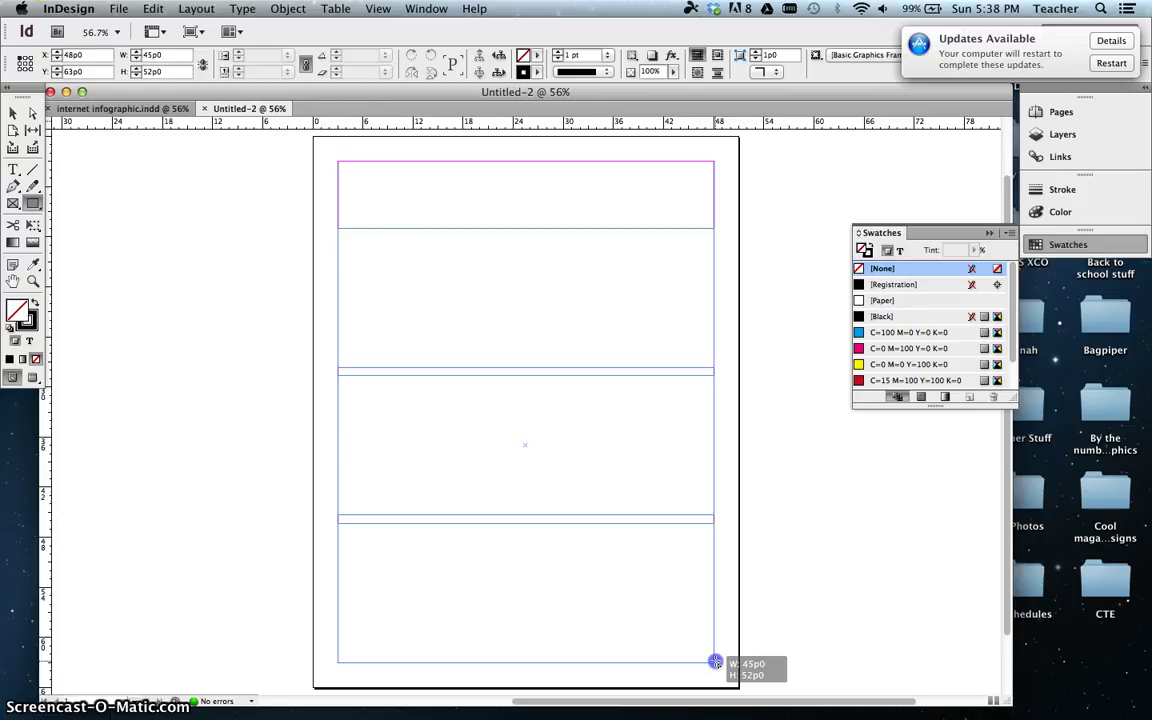
pyautogui.press('Right')
pyautogui.press('Right')
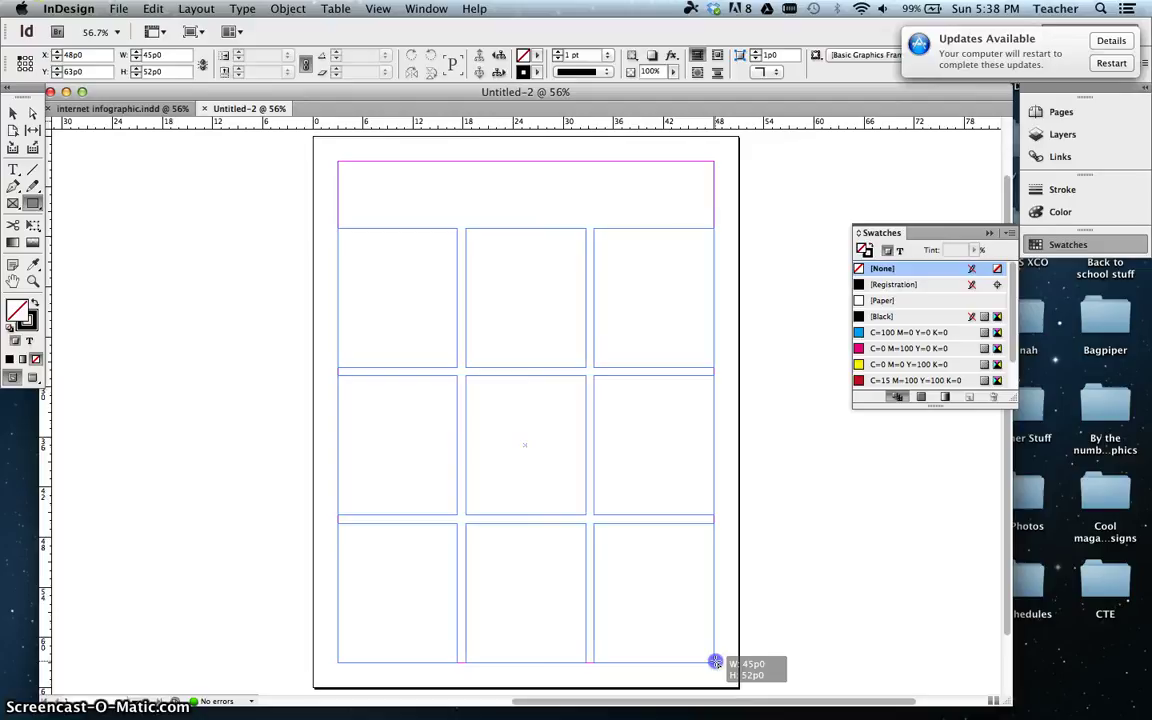
pyautogui.moveTo(716, 662); pyautogui.dragTo(716, 662)
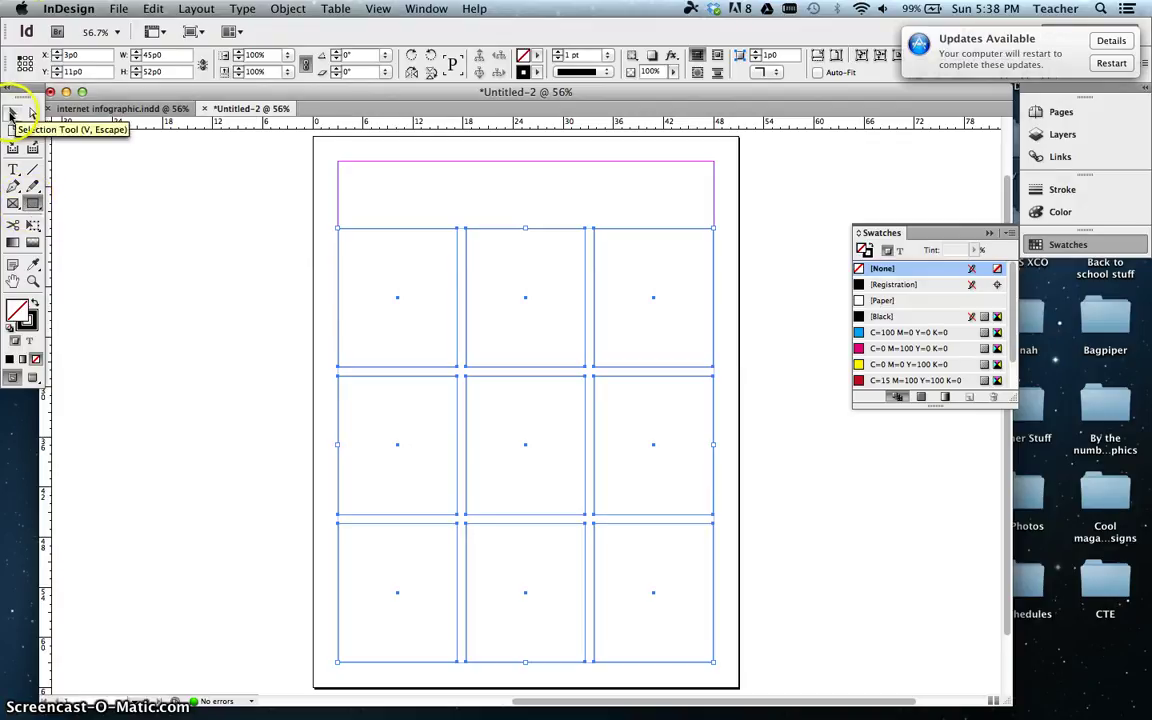
# Delete the rectangle in the middle row of the grid's first column
pyautogui.click(11, 113)
pyautogui.click(318, 288)
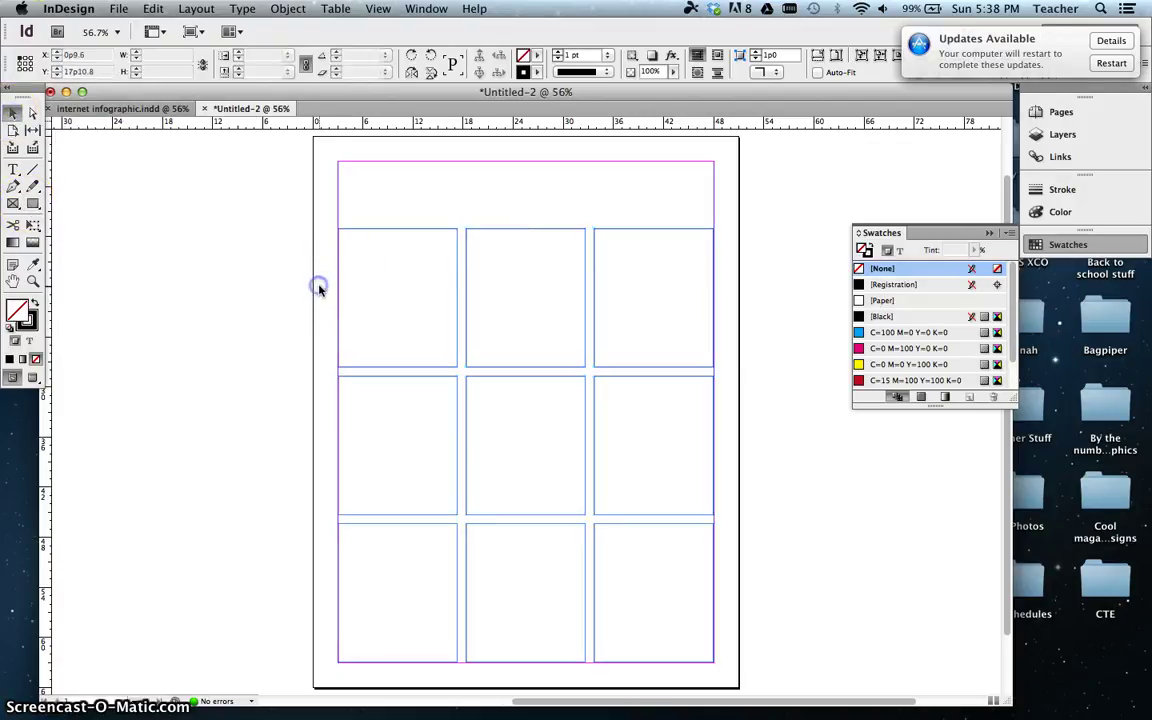
pyautogui.click(391, 229)
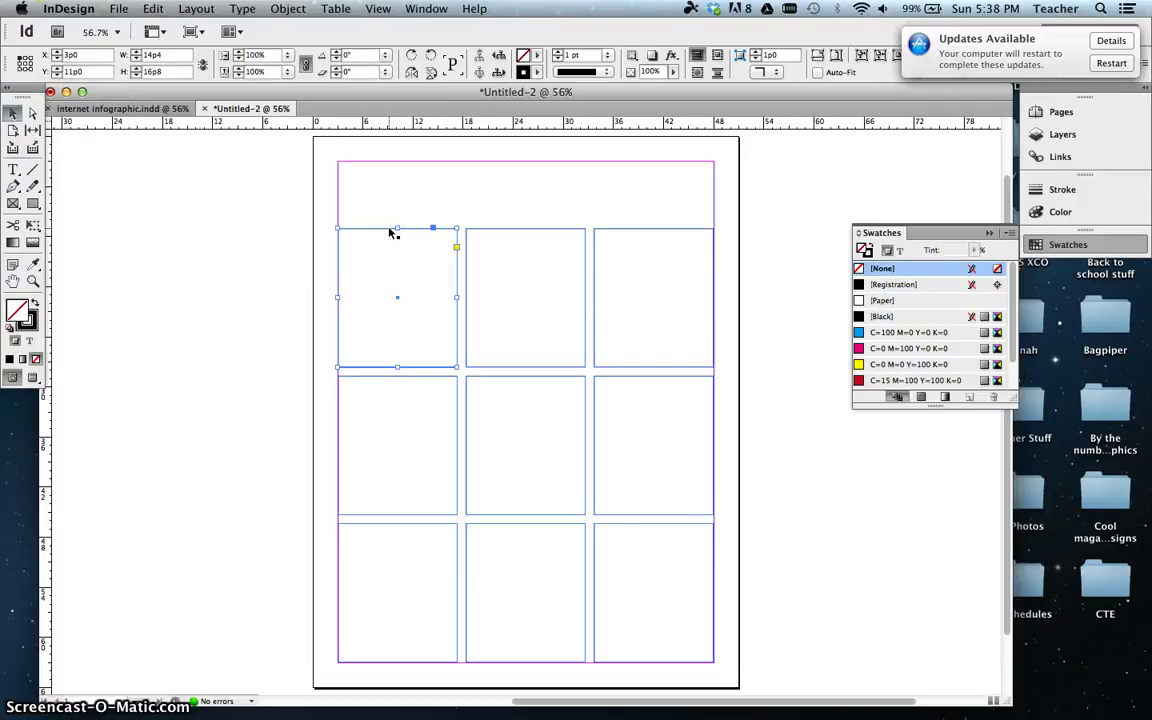
pyautogui.click(368, 206)
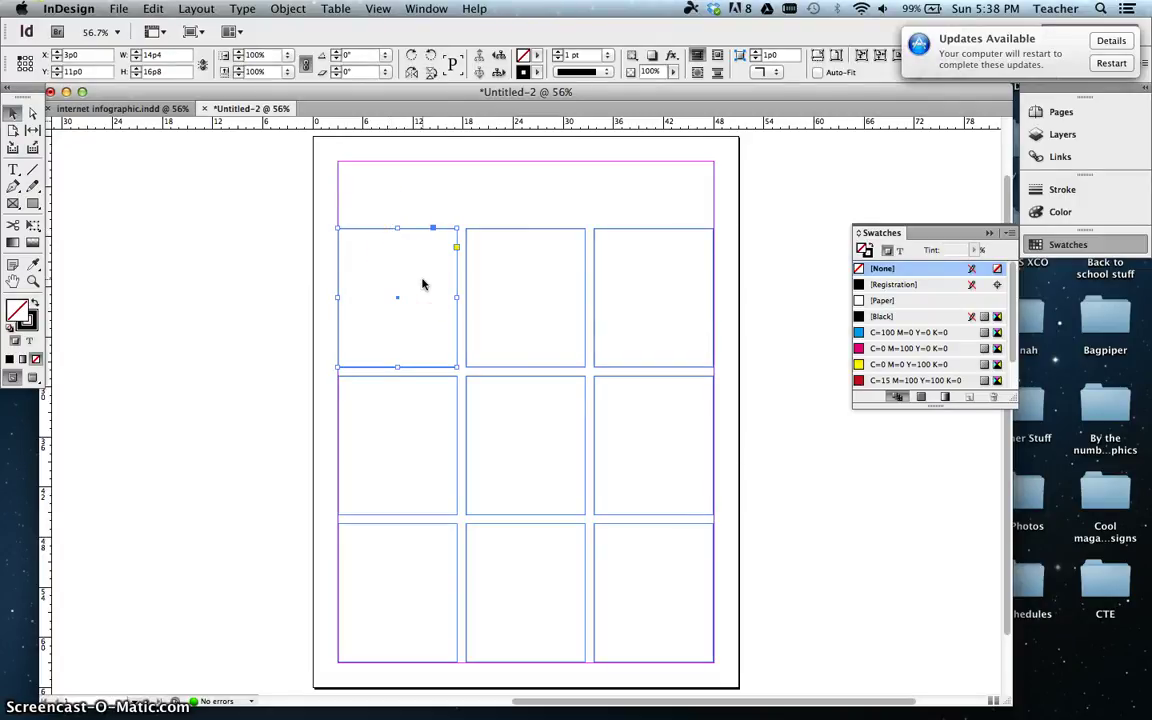
pyautogui.click(418, 396)
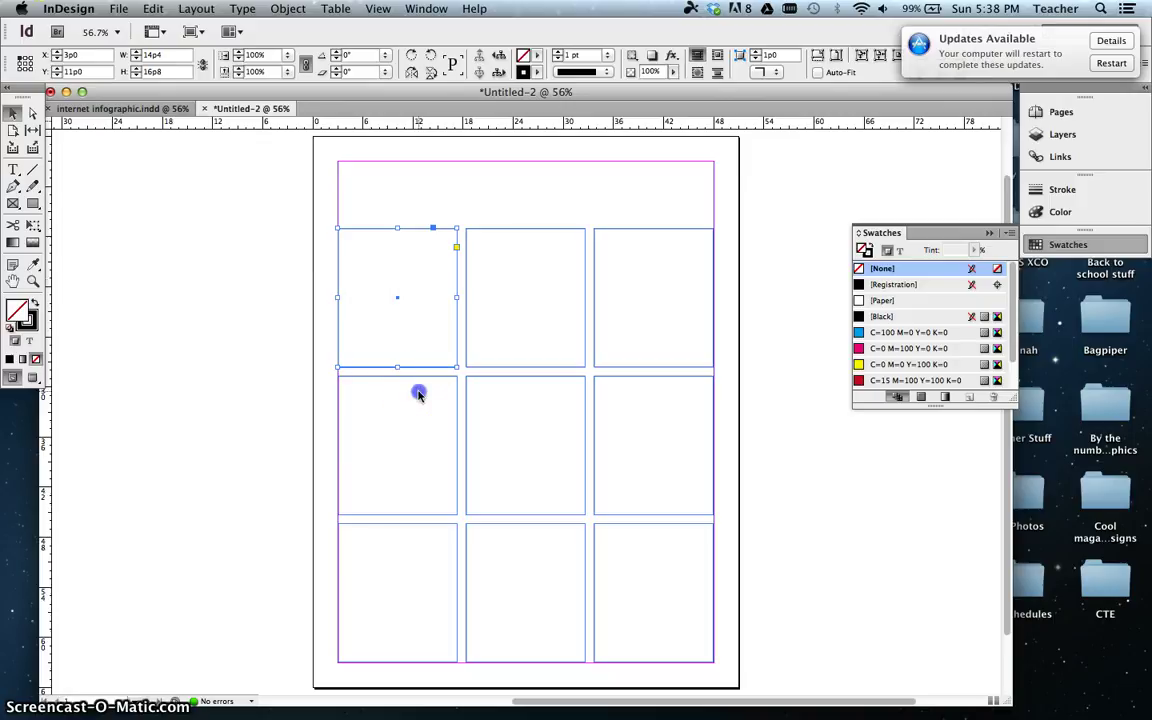
pyautogui.click(419, 377)
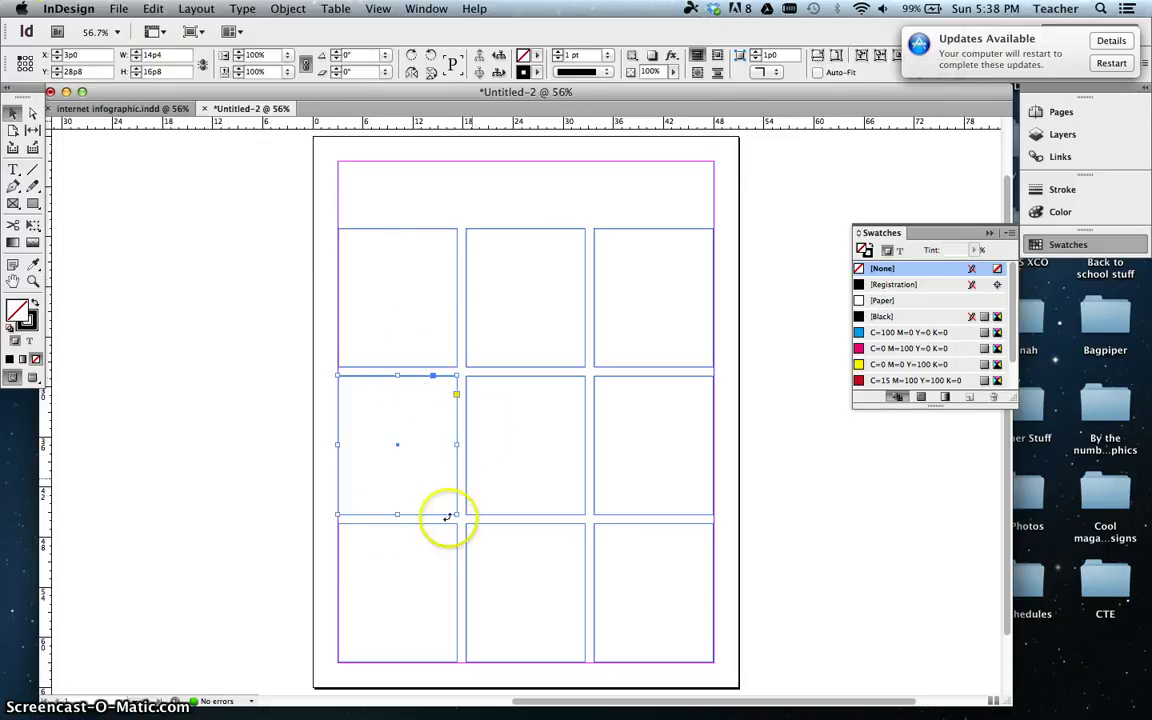
pyautogui.press('Delete')
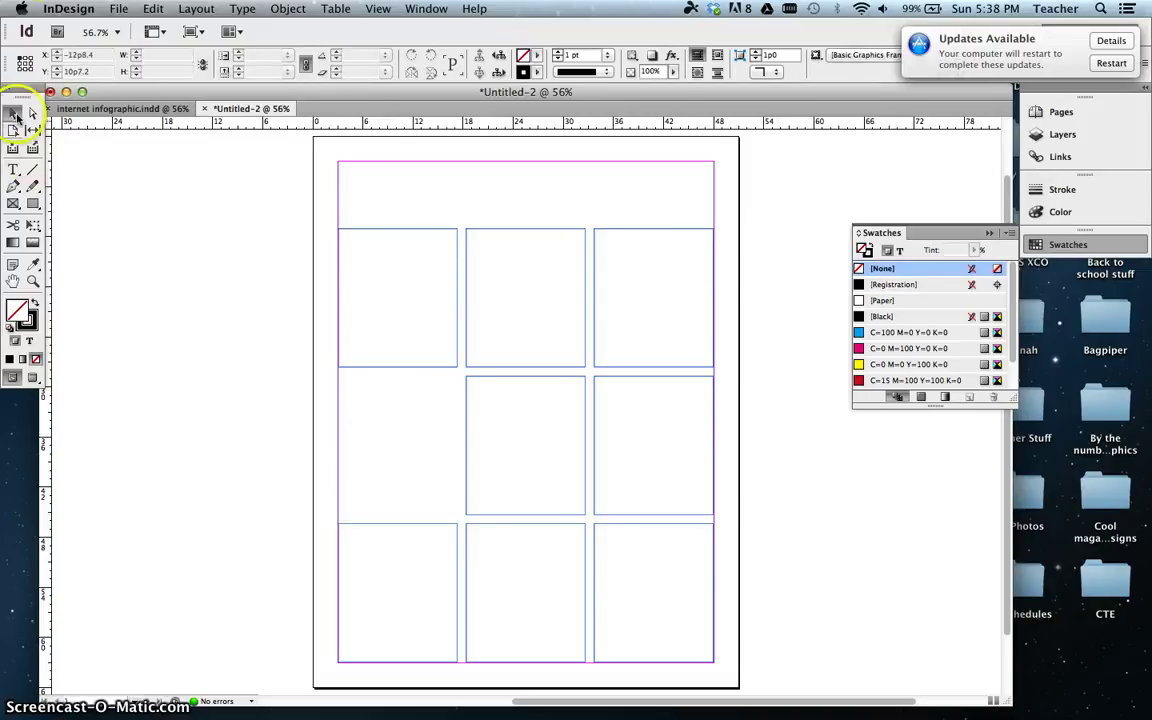
# Extend the first column's upper rectangle down to the middle row's lower edge, making it 34p4 high
pyautogui.click(405, 317)
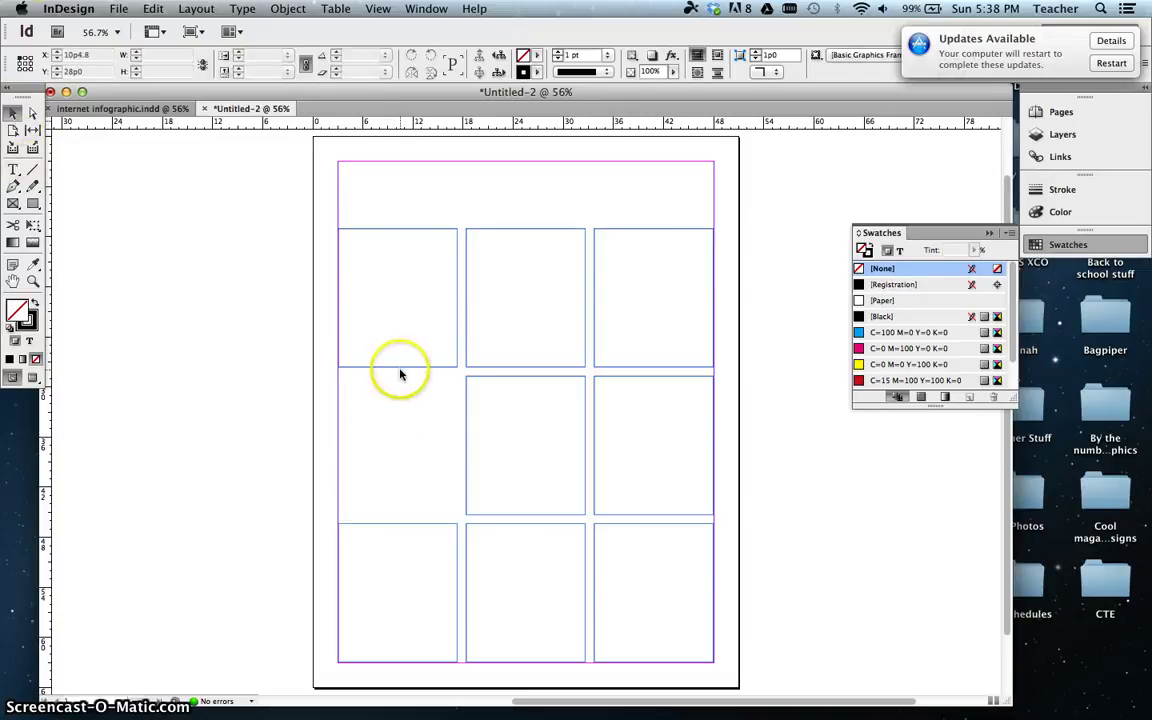
pyautogui.click(400, 368)
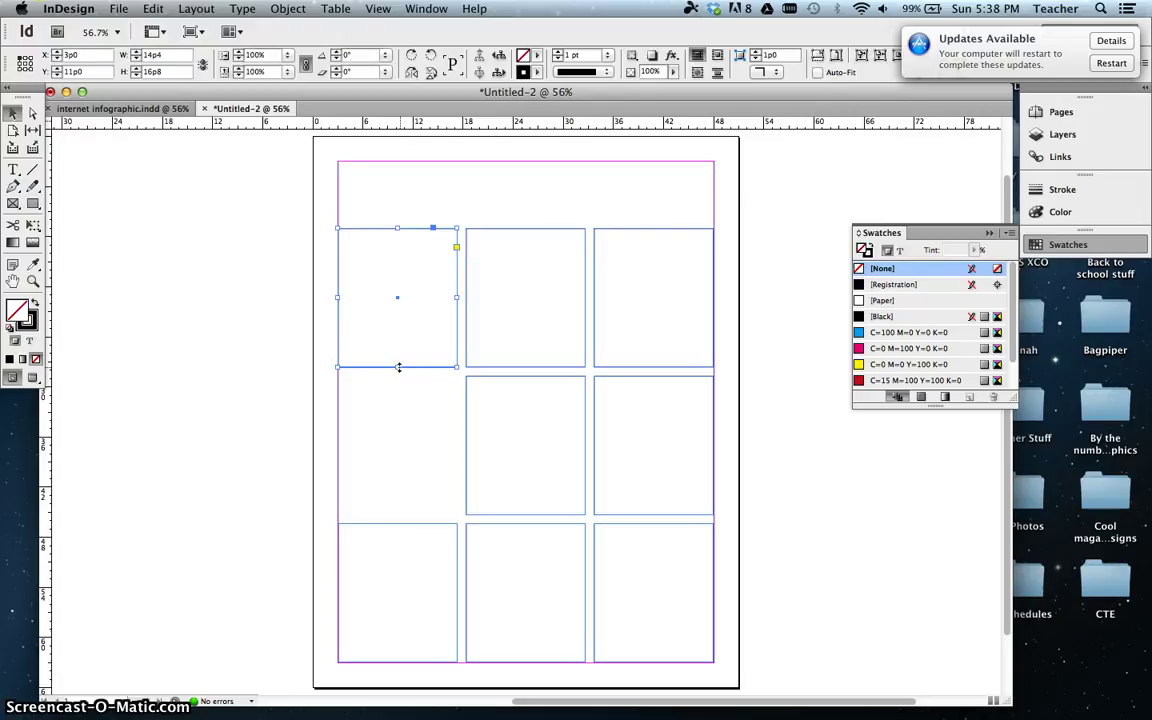
pyautogui.moveTo(398, 368); pyautogui.dragTo(413, 514)
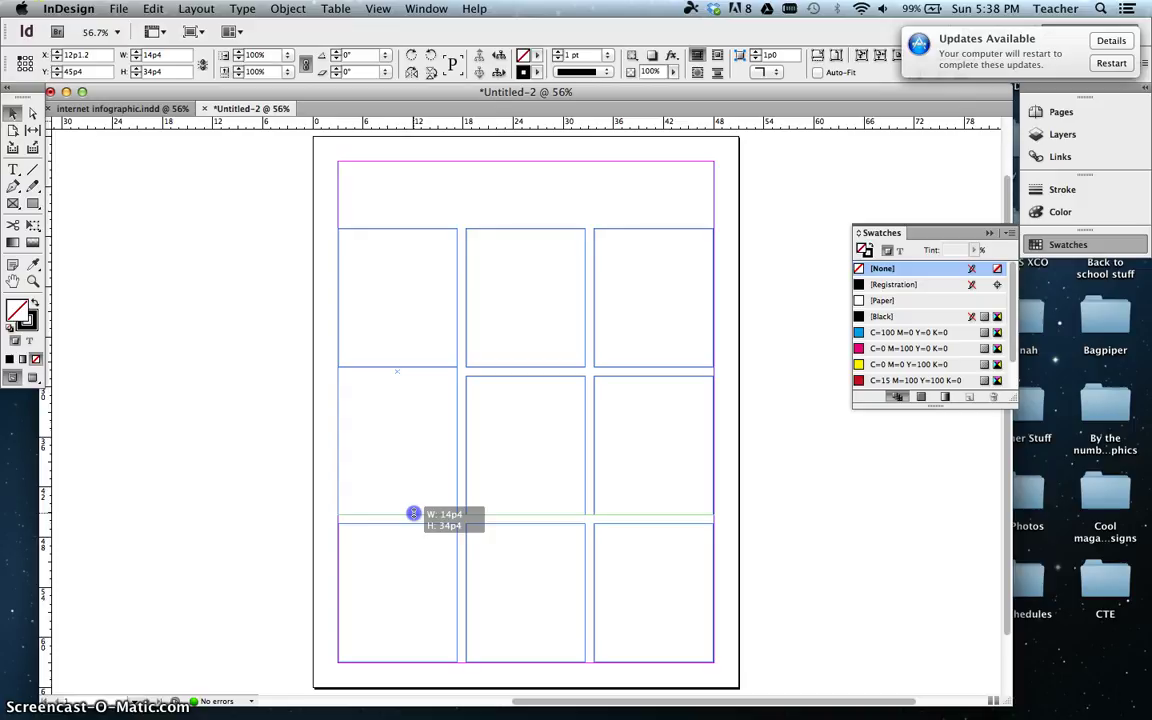
pyautogui.moveTo(413, 514); pyautogui.dragTo(413, 513)
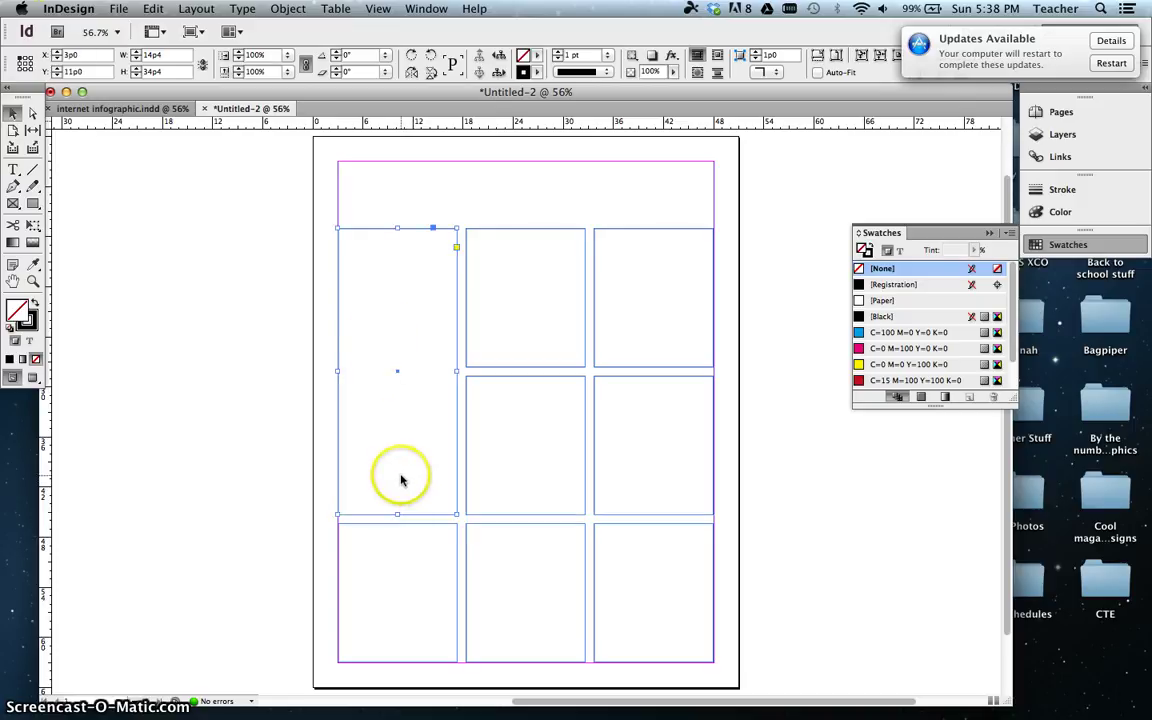
# Delete the bottom row's middle rectangle and widen the last rectangle to 29p8 to fill the gap
pyautogui.click(554, 526)
pyautogui.press('Delete')
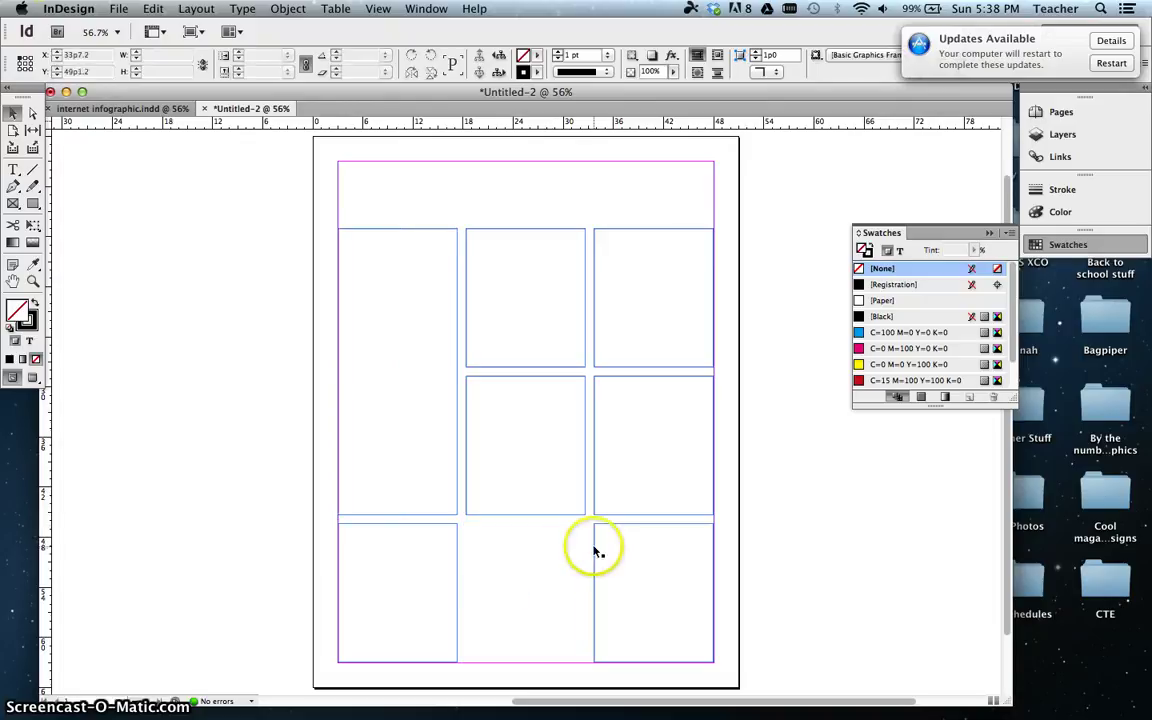
pyautogui.click(596, 548)
pyautogui.moveTo(592, 591); pyautogui.dragTo(465, 594)
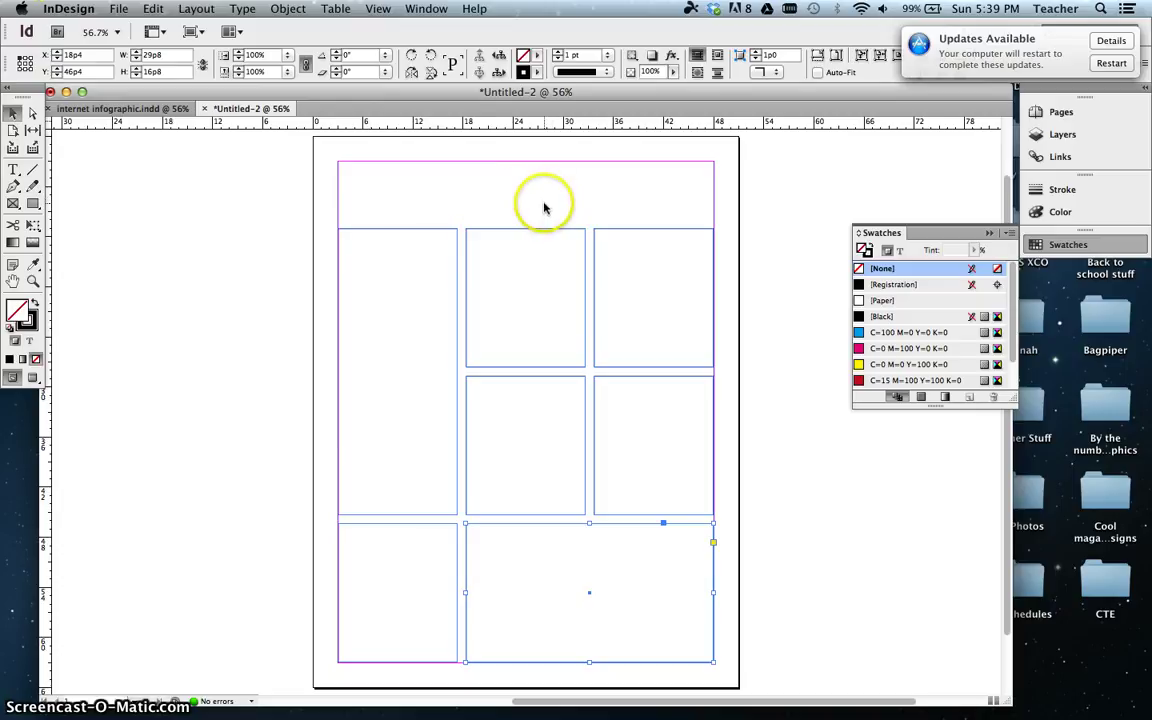
# Check the finished infographic, and draw a text frame about 9p6 by 10p11 on the pasteboard beside the new document's page
pyautogui.click(145, 110)
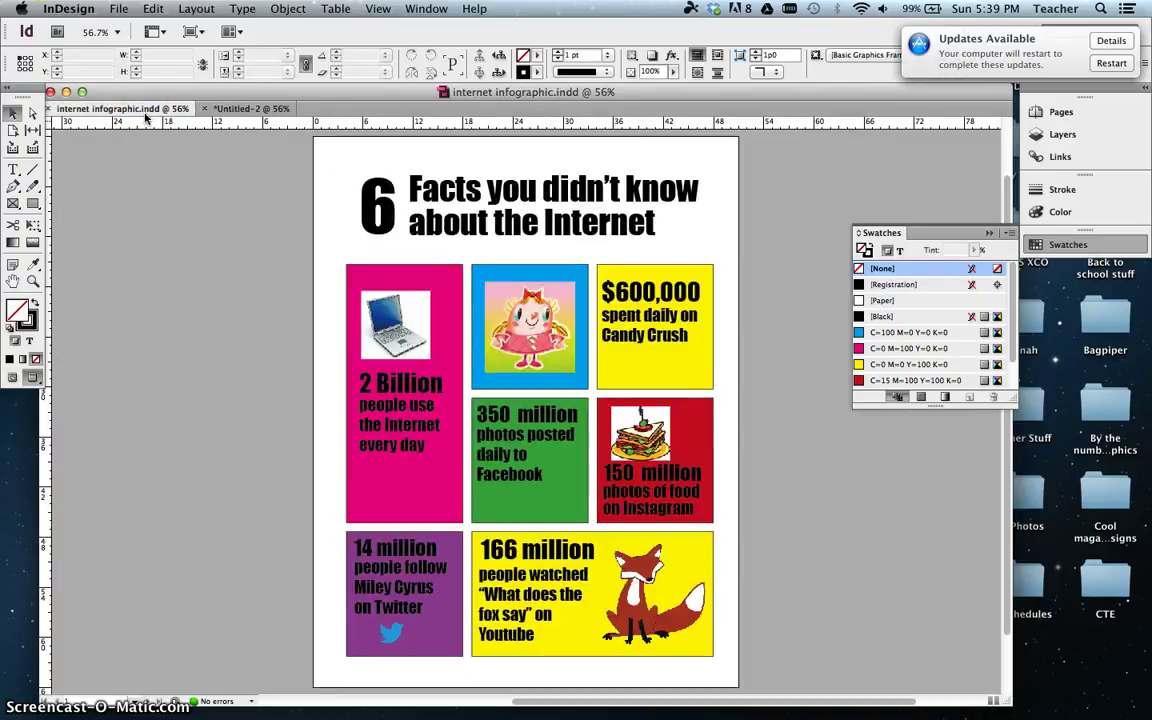
pyautogui.click(258, 109)
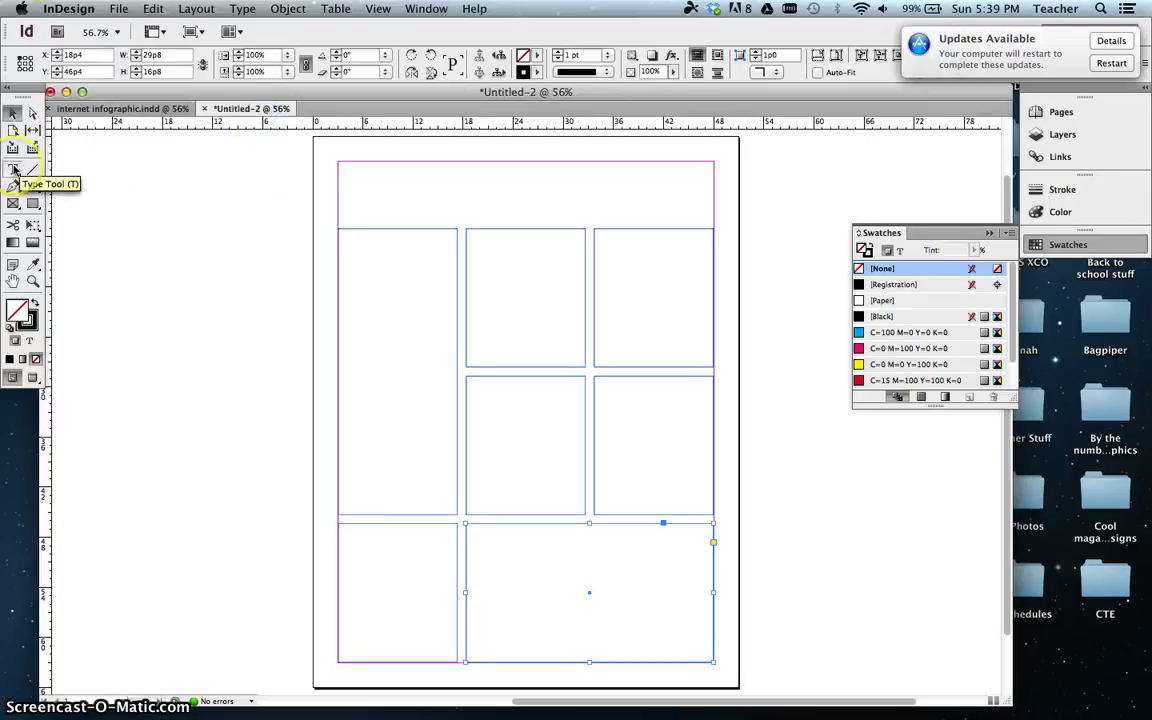
pyautogui.click(14, 170)
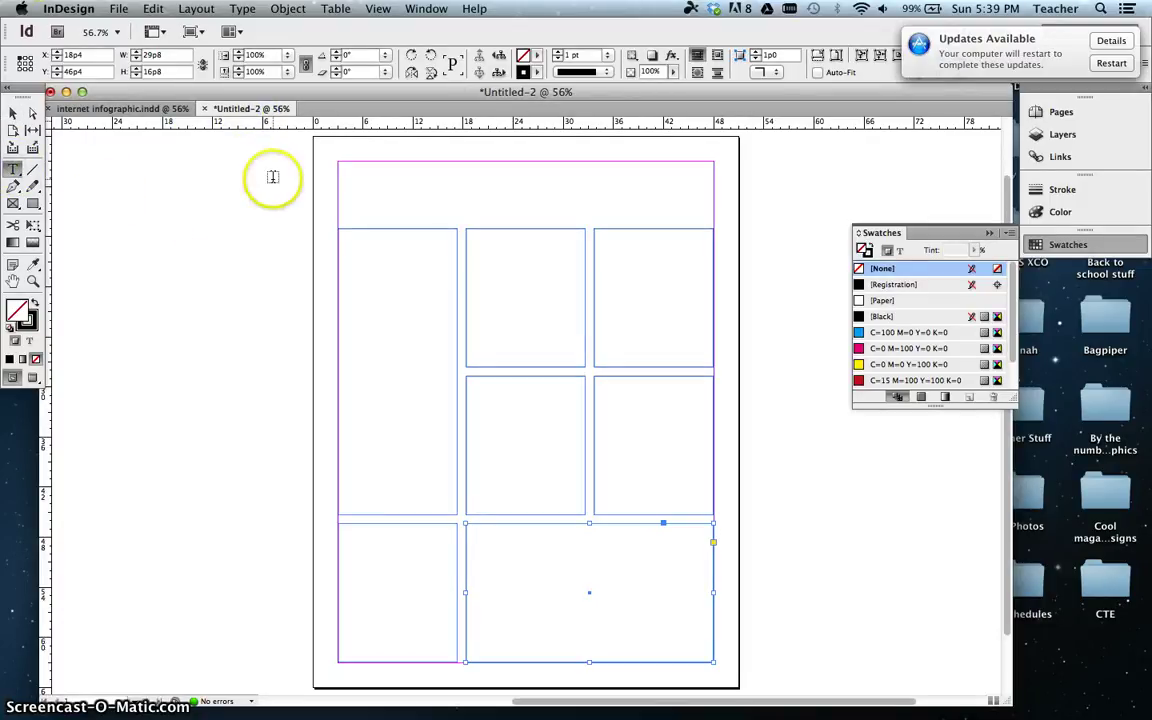
pyautogui.moveTo(220, 168); pyautogui.dragTo(298, 257)
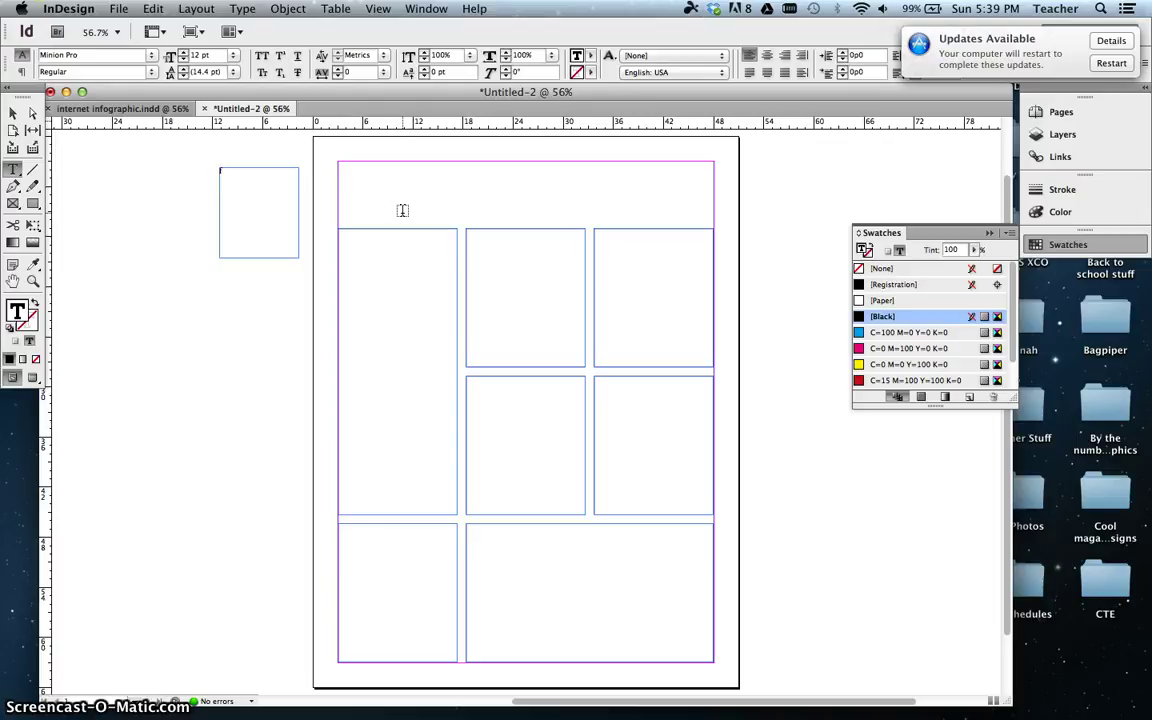
pyautogui.click(13, 113)
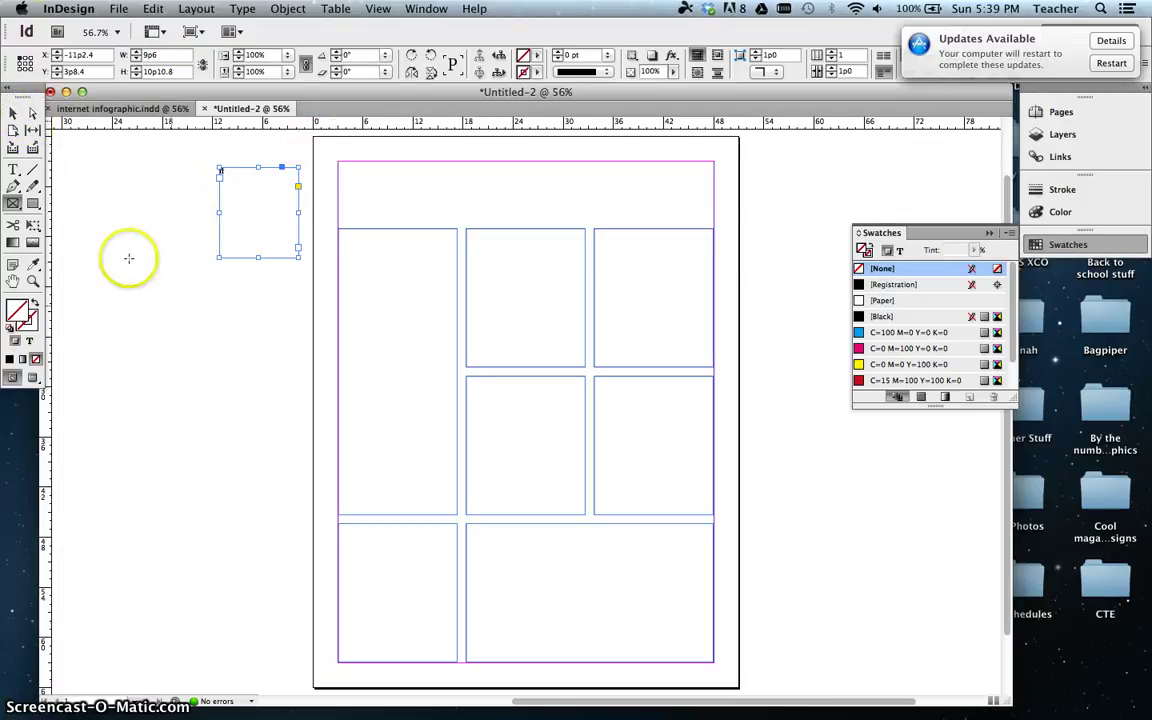
# Preview the page without guides and frame edges, and return to the normal view
pyautogui.click(33, 379)
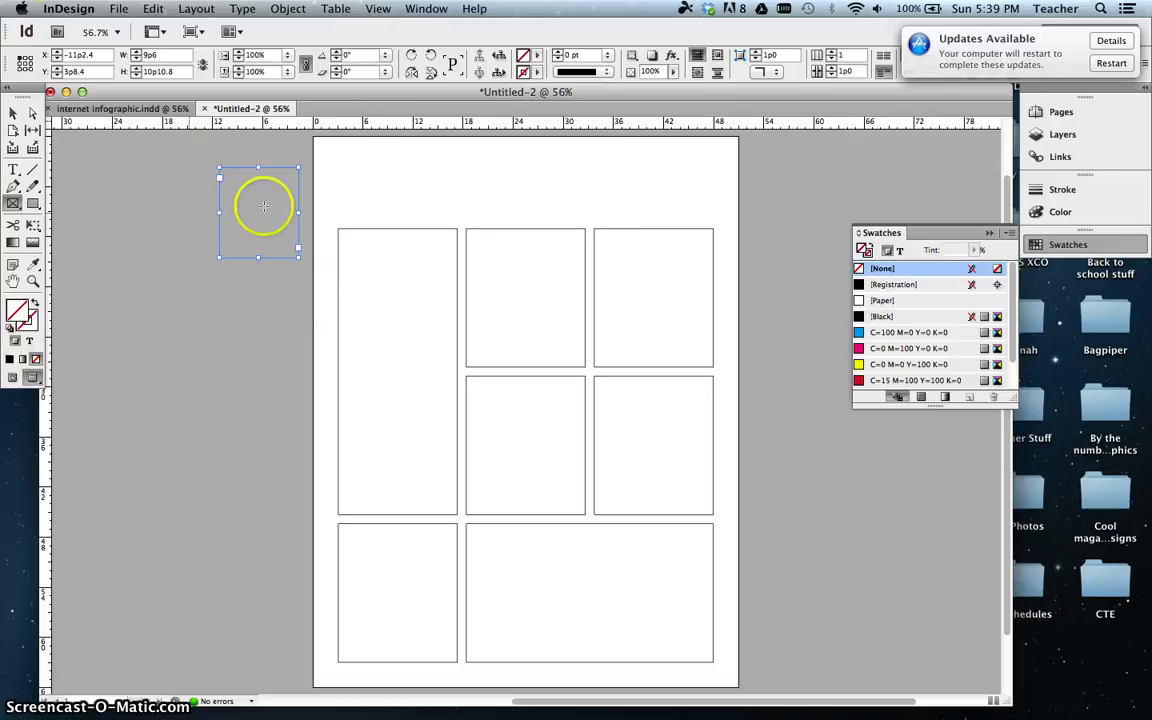
pyautogui.click(12, 379)
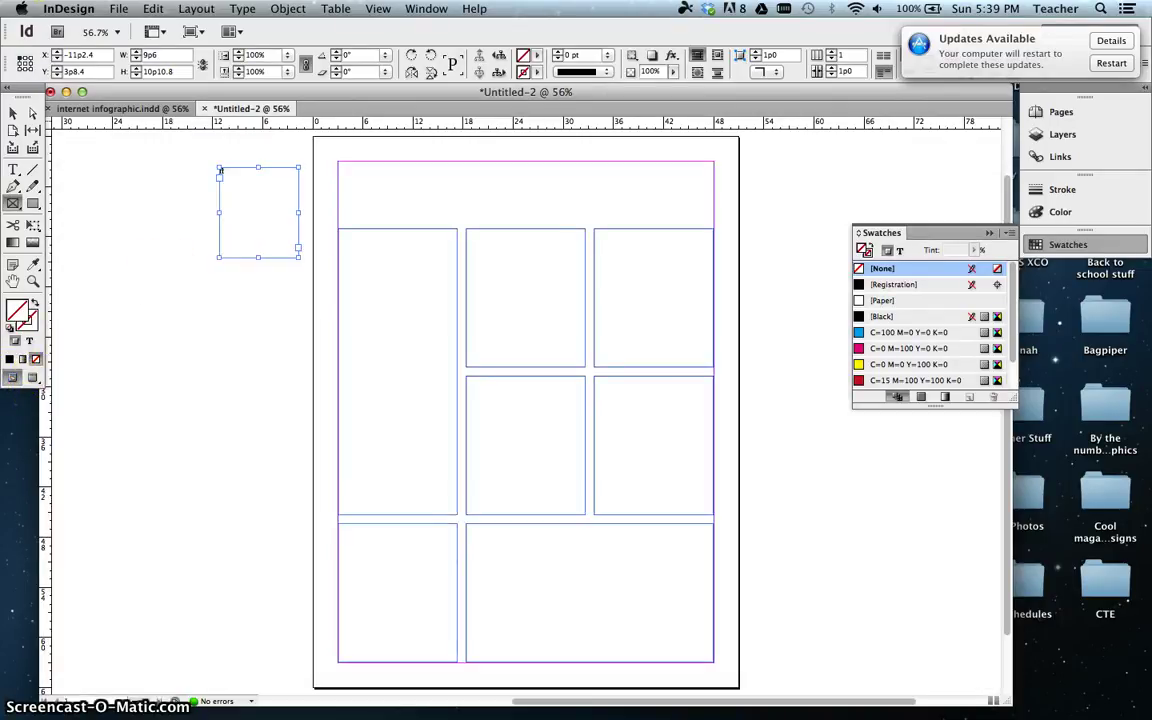
# Try to set the 6 in the pasteboard text frame to the Impact font at 48 pt
pyautogui.click(14, 170)
pyautogui.click(218, 173)
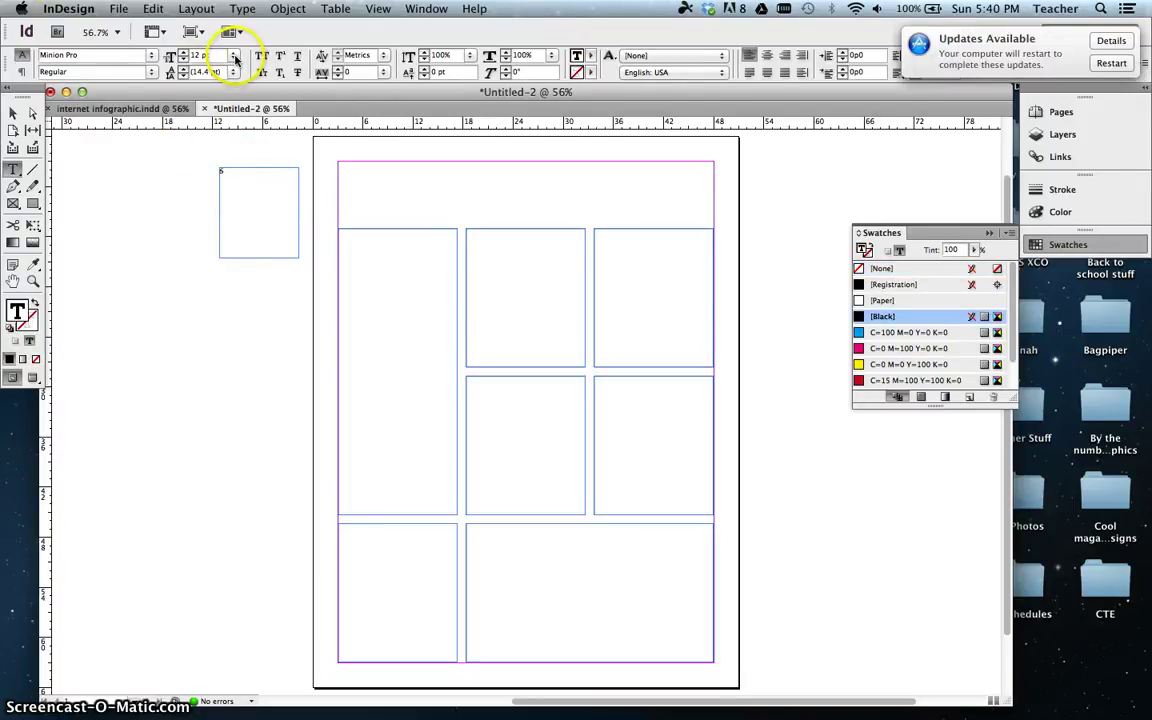
pyautogui.click(153, 57)
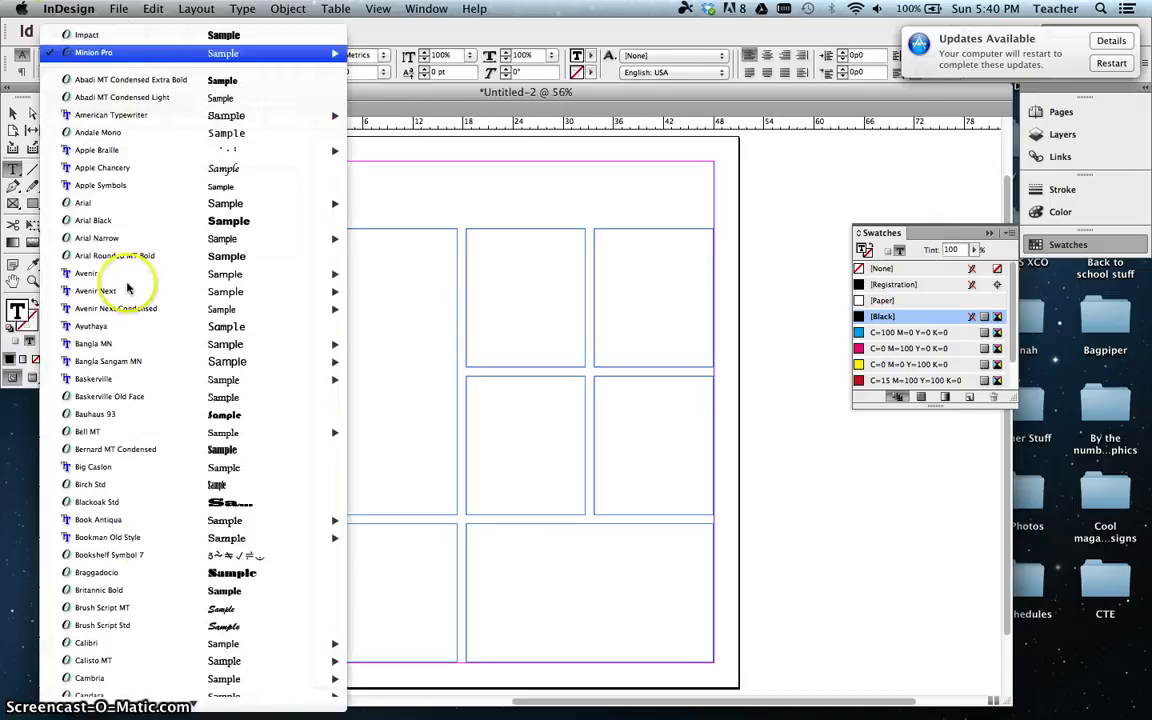
pyautogui.scroll(-5, 193, 688)
pyautogui.scroll(-5, 195, 695)
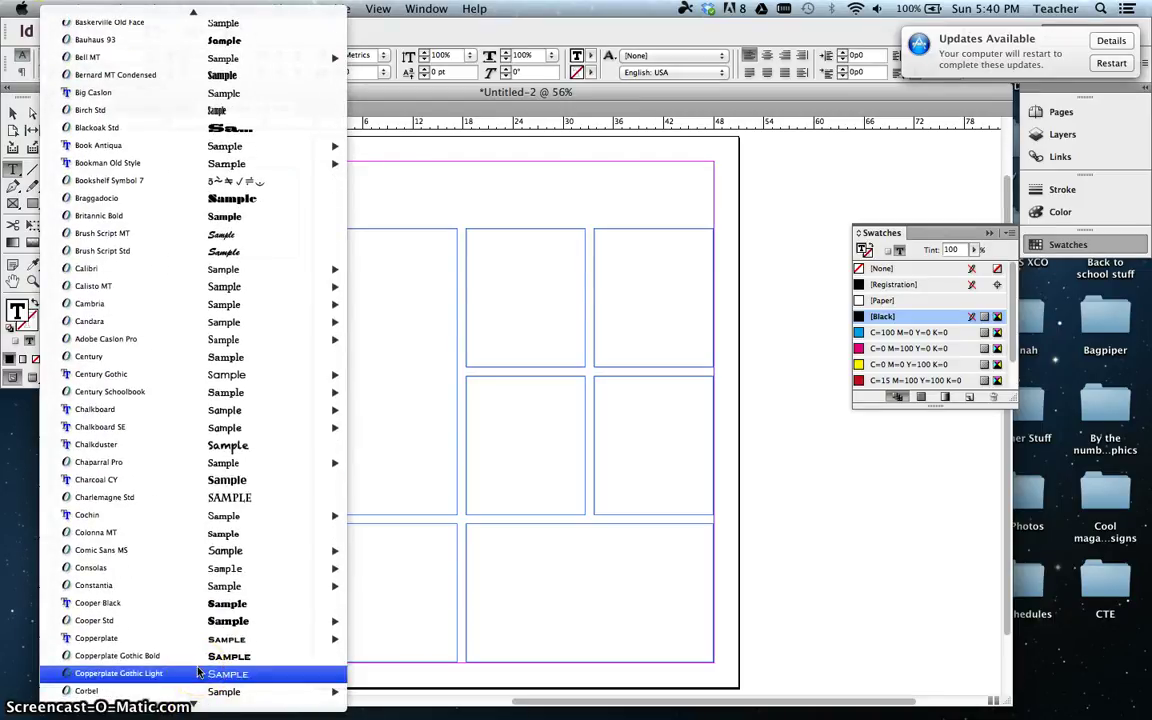
pyautogui.press('i')
pyautogui.click(199, 687)
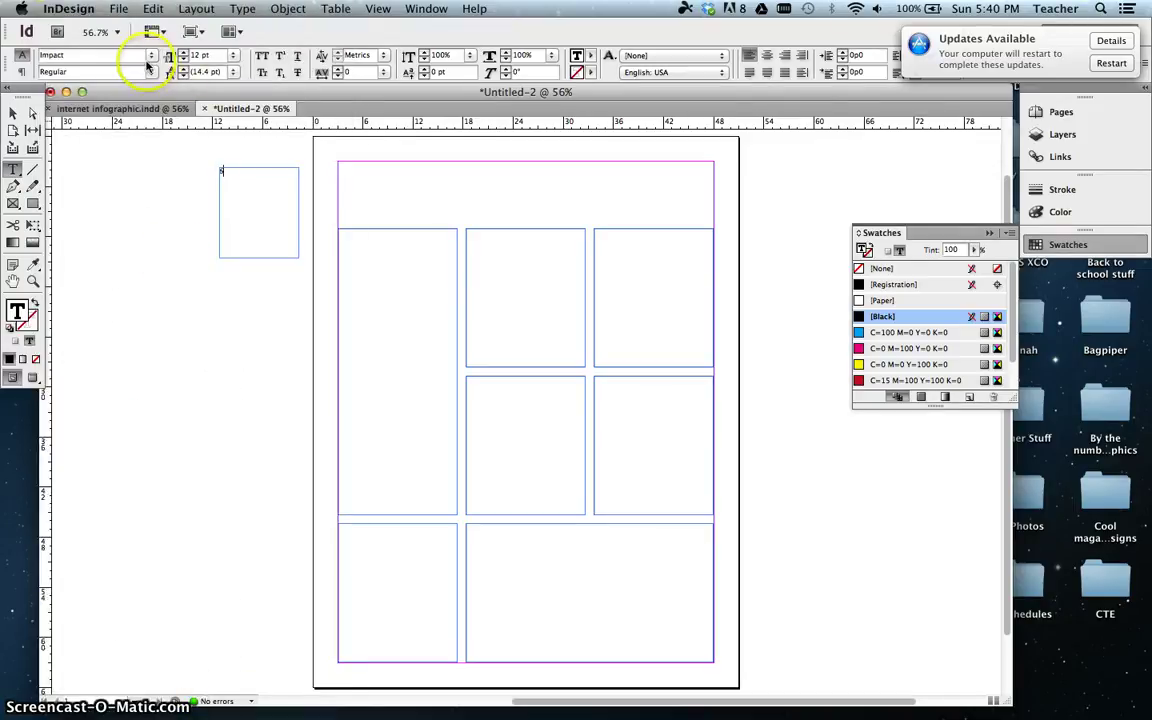
pyautogui.click(233, 55)
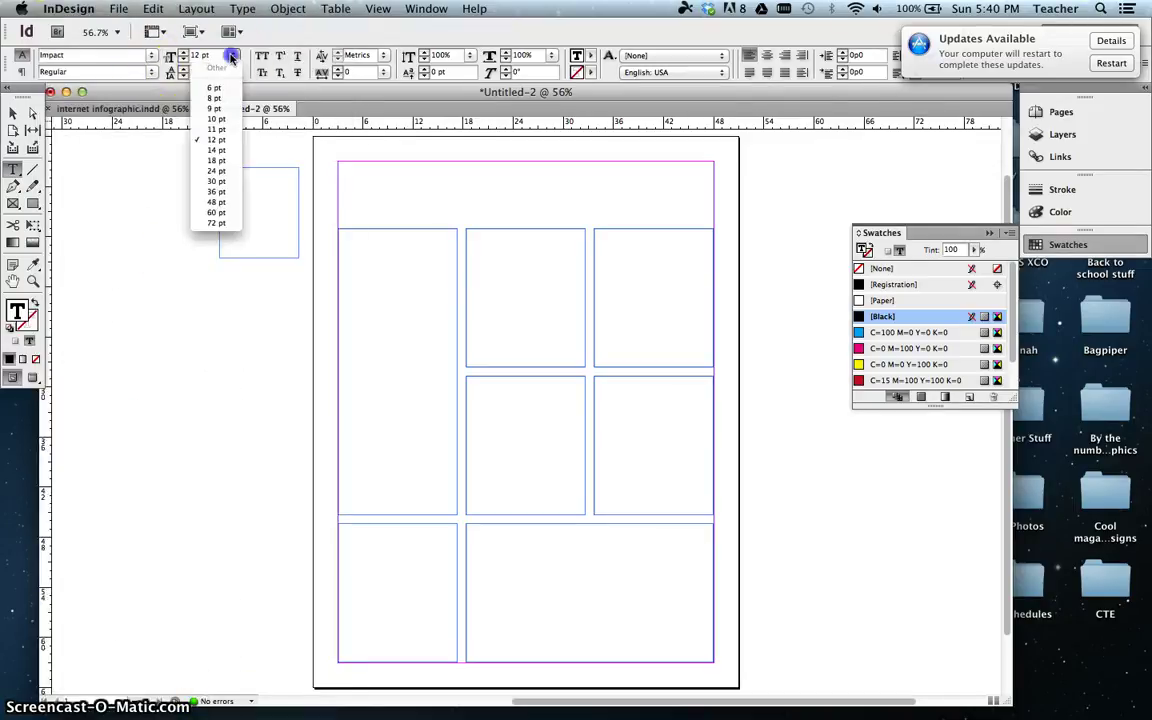
pyautogui.click(214, 202)
# Select the 6 in the pasteboard text frame and set its size to 72 pt
pyautogui.click(232, 180)
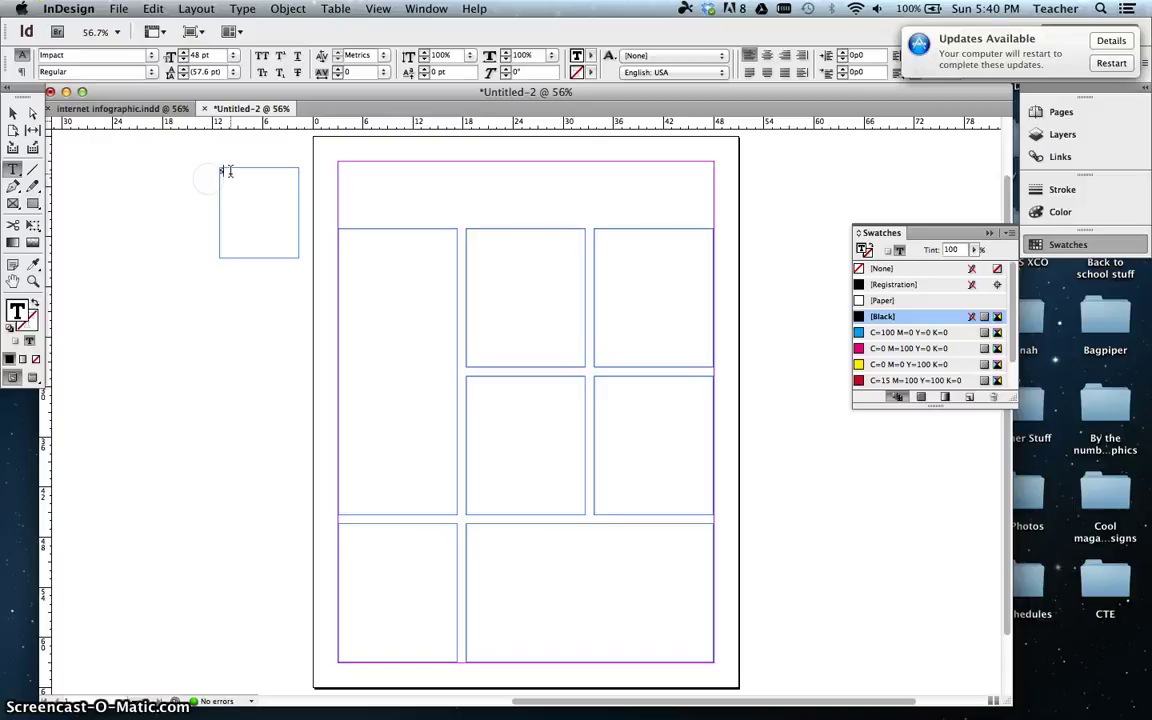
pyautogui.click(233, 62)
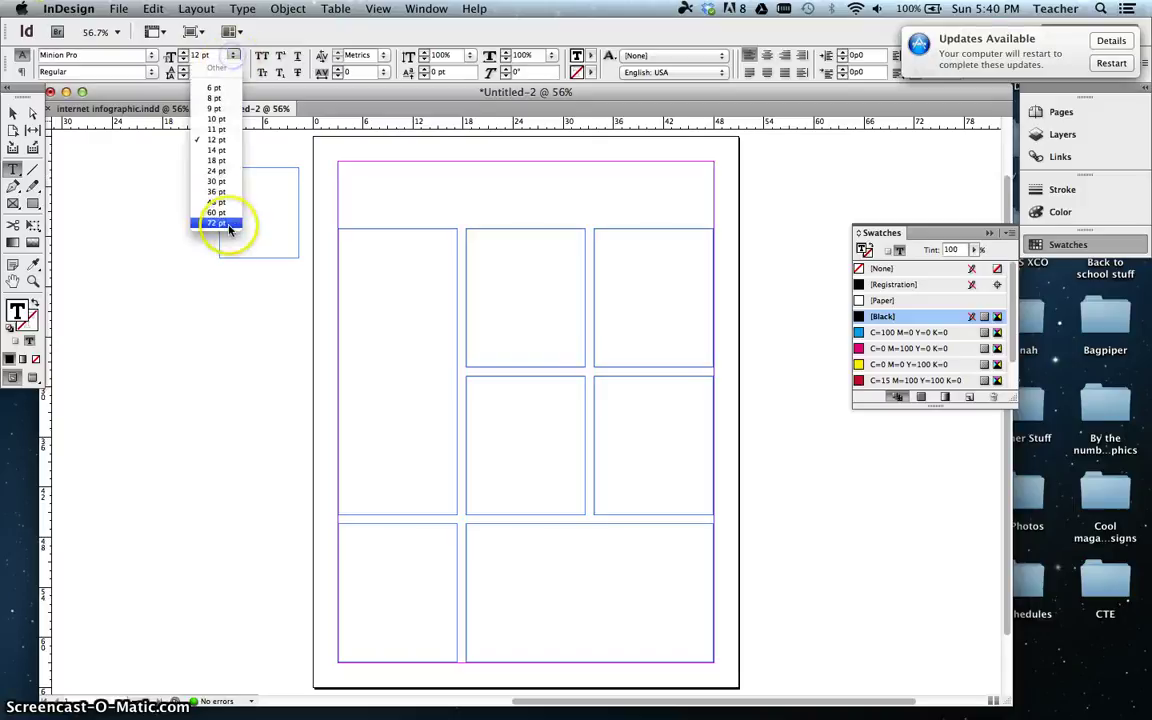
pyautogui.click(226, 222)
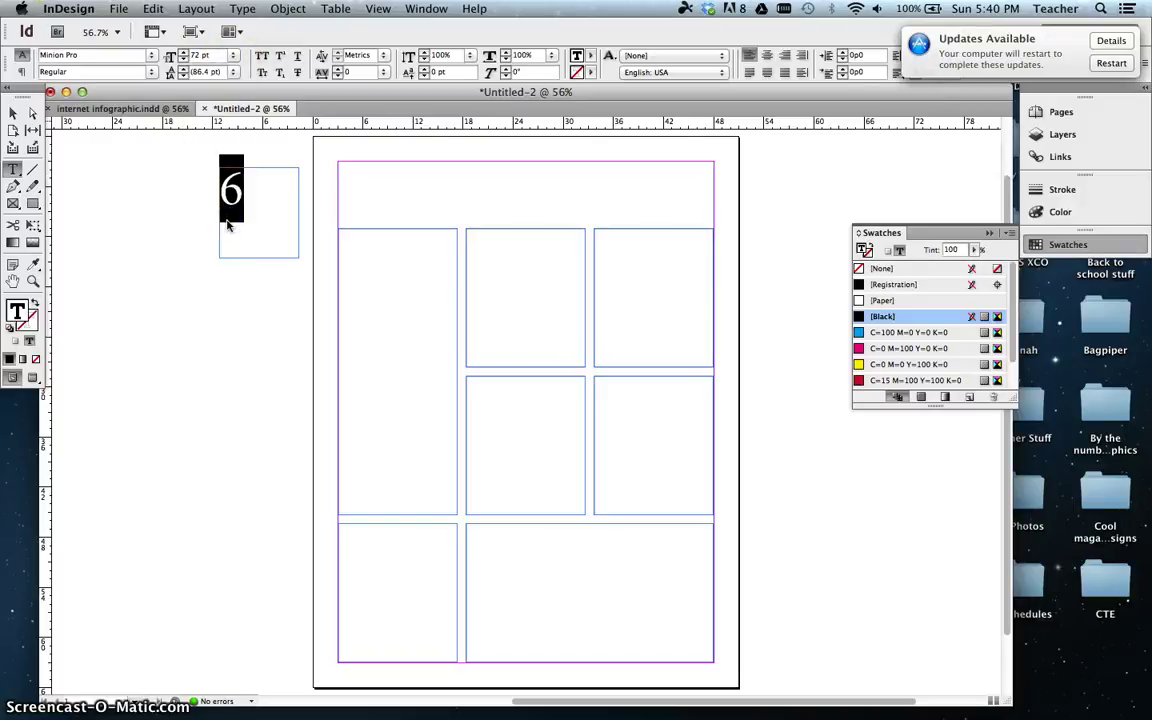
# Shrink the 6's text frame to about 5p0 by 6p8 and place it at the left end of the page's header area
pyautogui.click(13, 112)
pyautogui.click(278, 250)
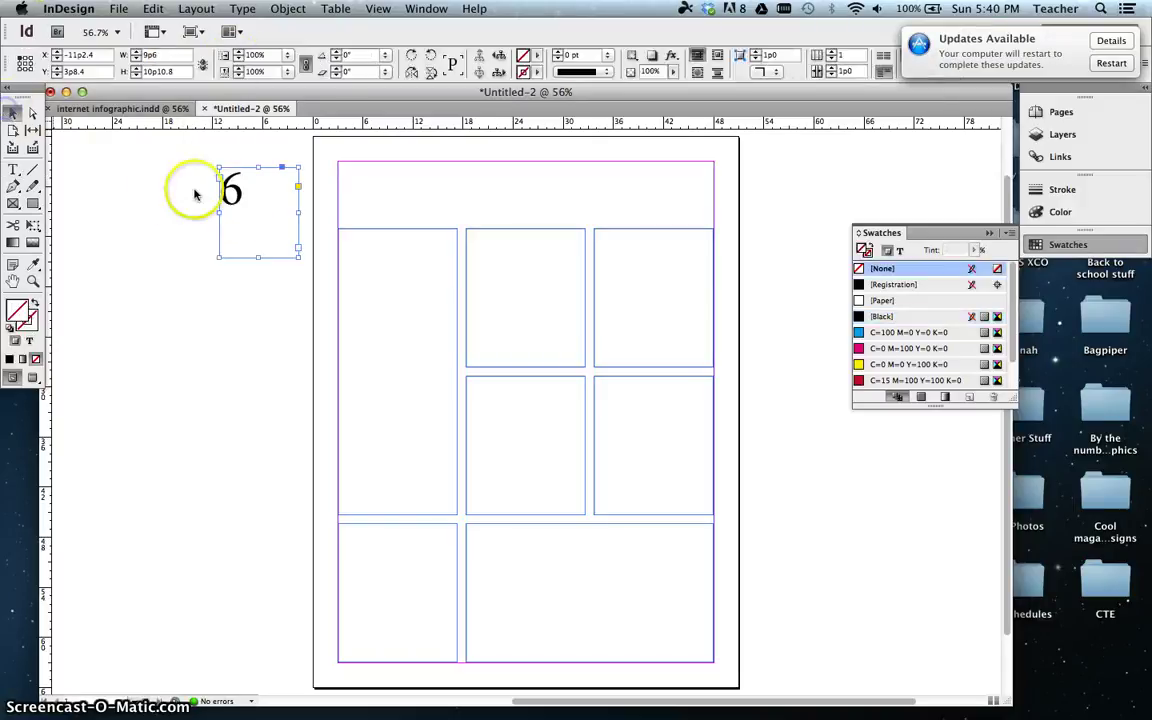
pyautogui.moveTo(297, 257); pyautogui.dragTo(363, 196)
pyautogui.click(357, 197)
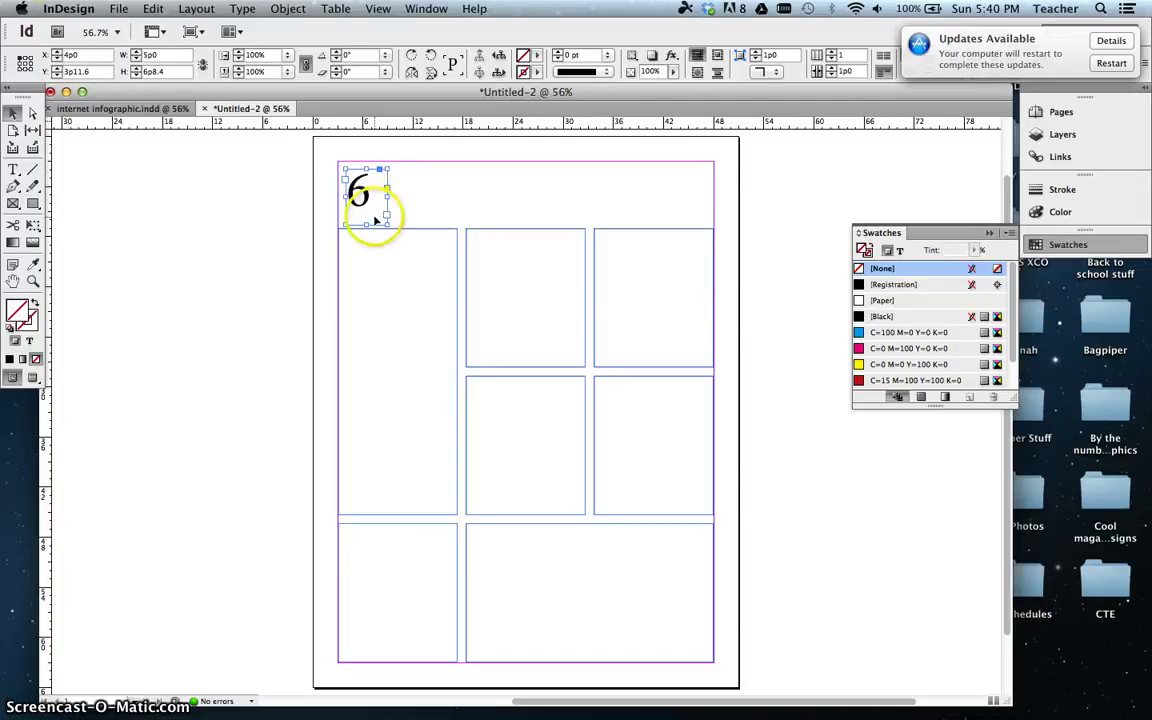
# Draw a heading text frame about 37p2 by 6p8 beside the 6, filling the rest of the header area
pyautogui.click(415, 199)
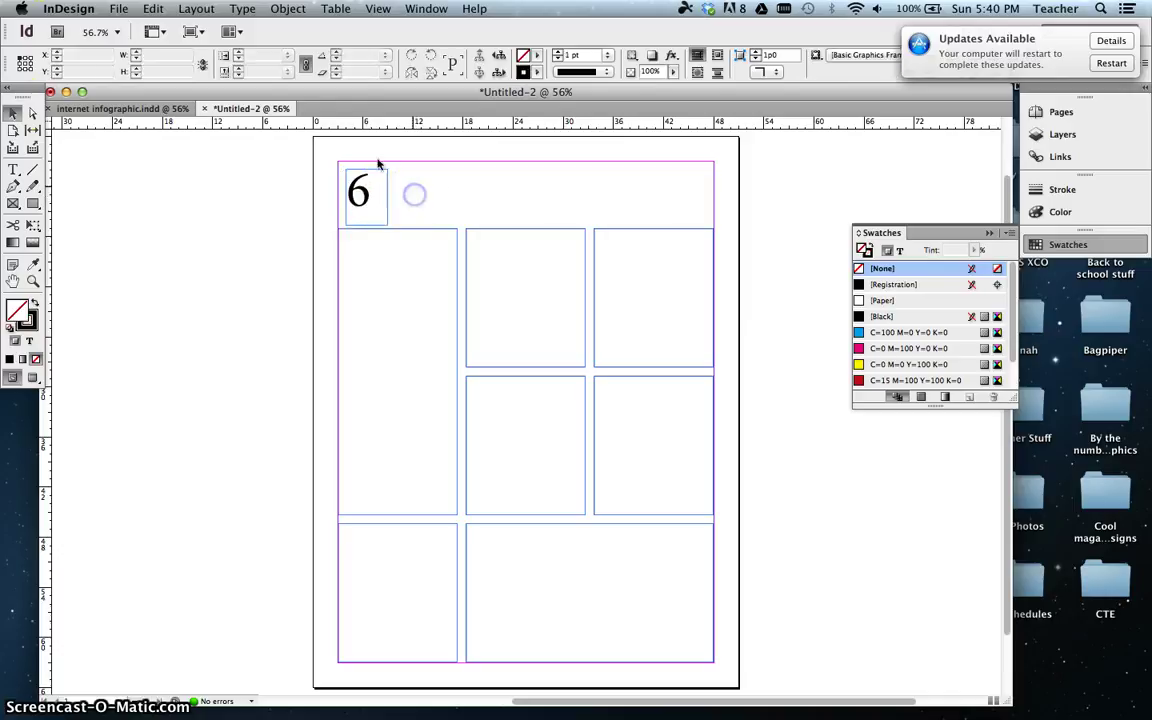
pyautogui.click(12, 170)
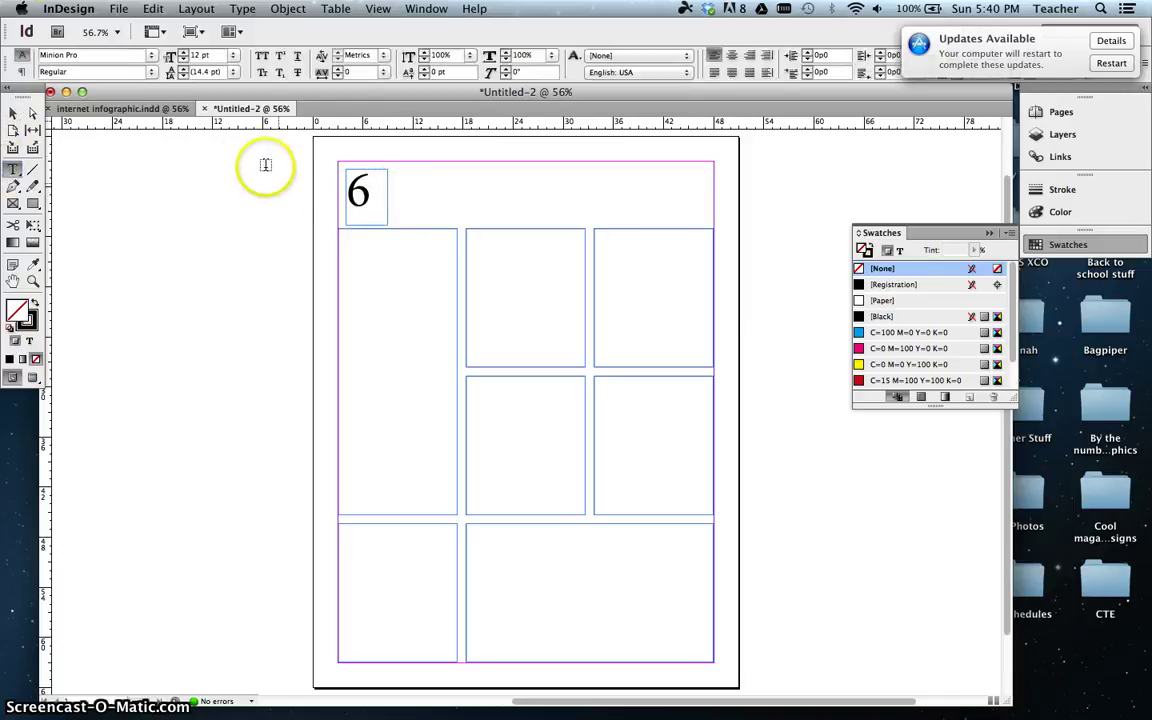
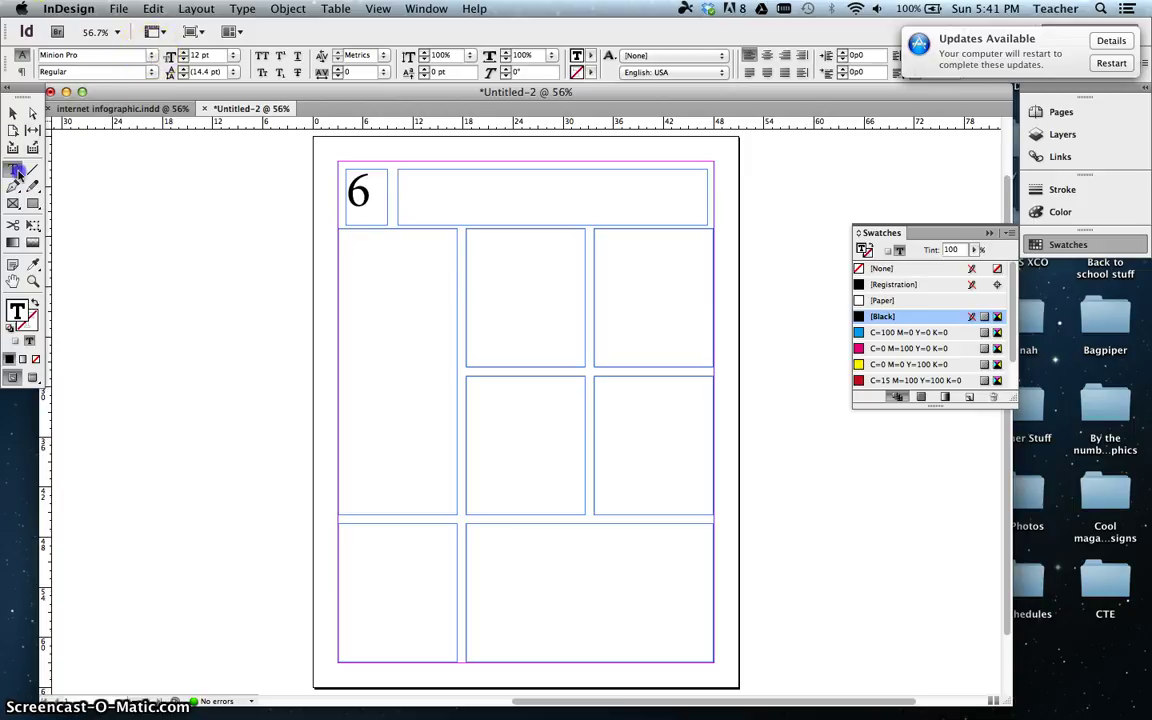
pyautogui.click(17, 172)
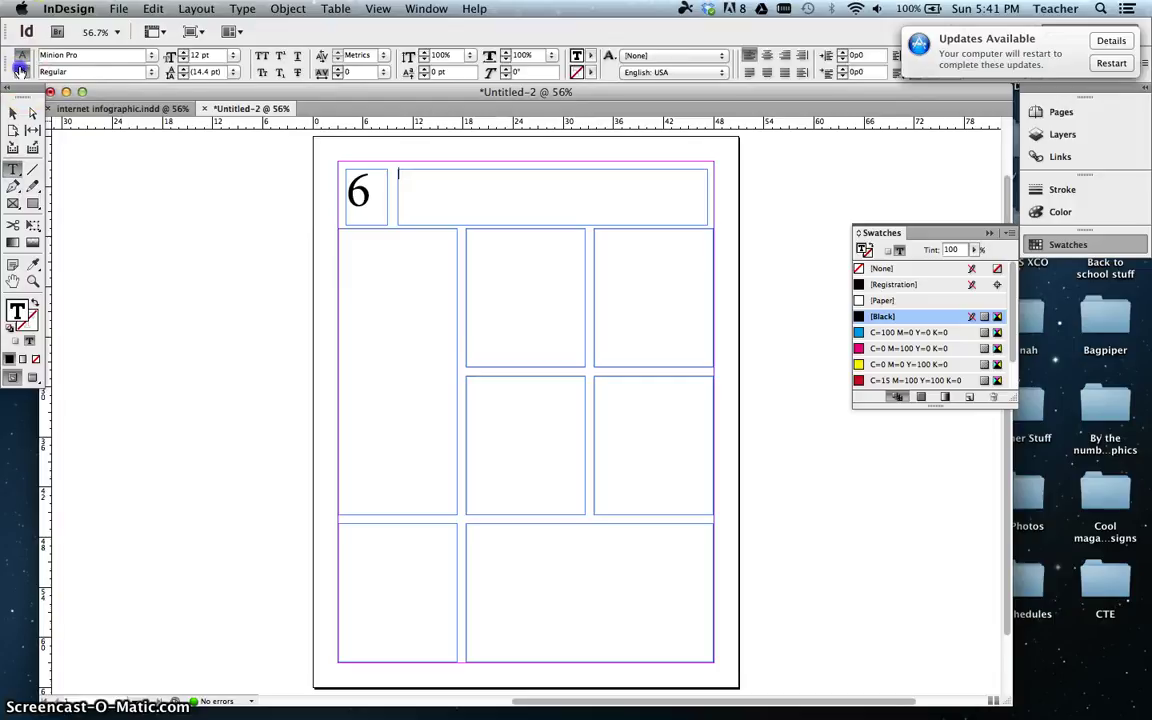
# Set the text in the empty heading frame to the Impact font at 48 pt
pyautogui.click(20, 71)
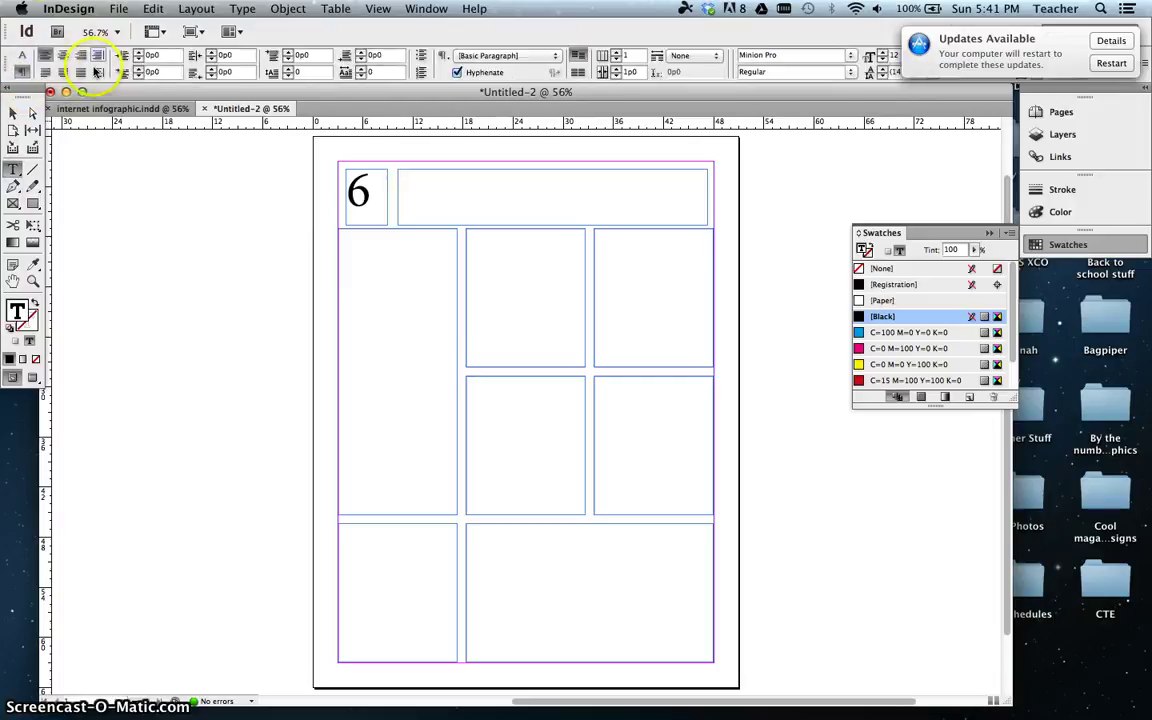
pyautogui.click(21, 55)
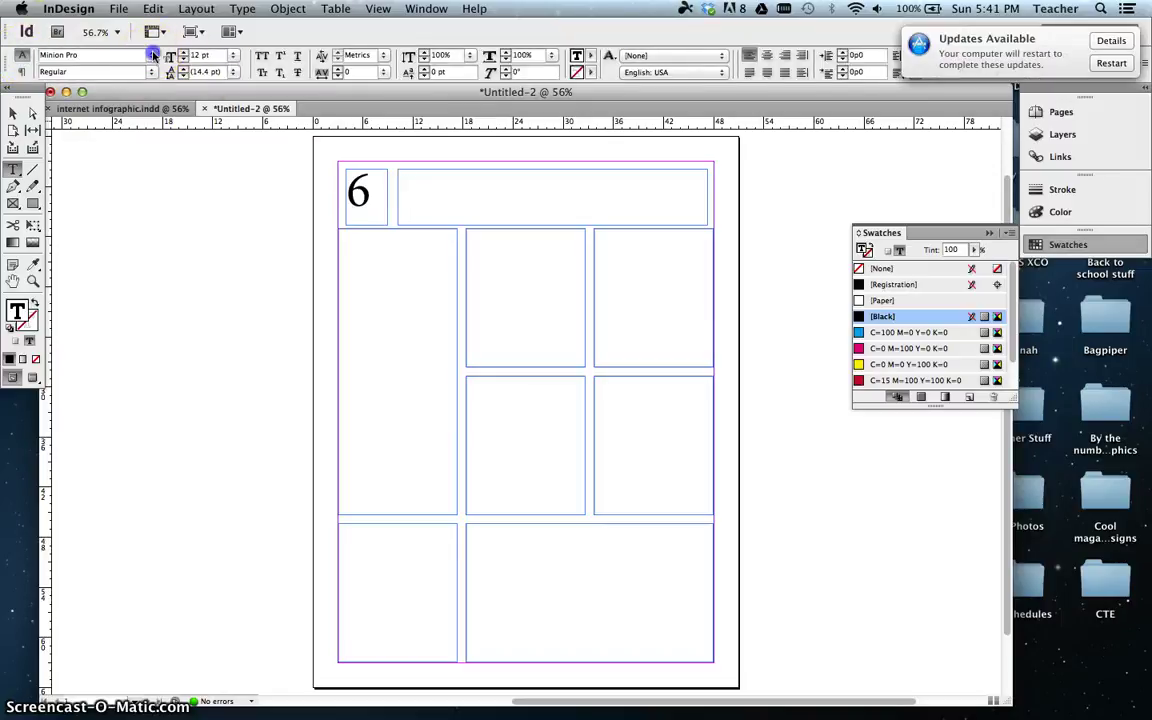
pyautogui.click(151, 55)
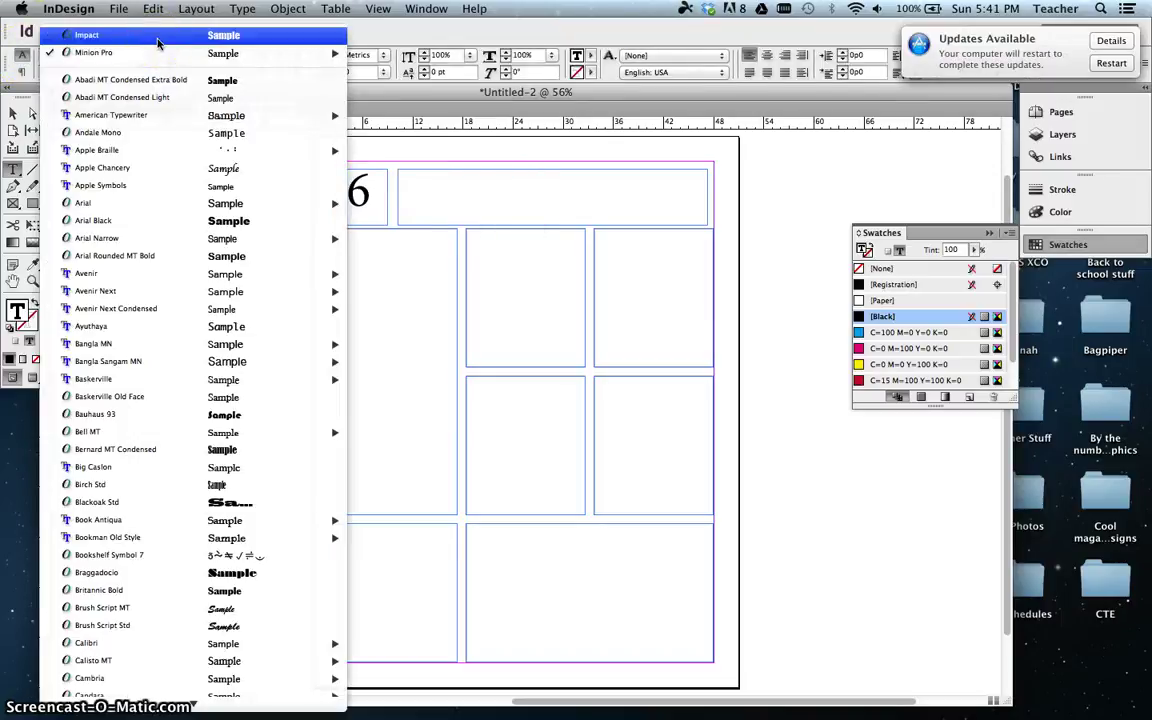
pyautogui.click(157, 42)
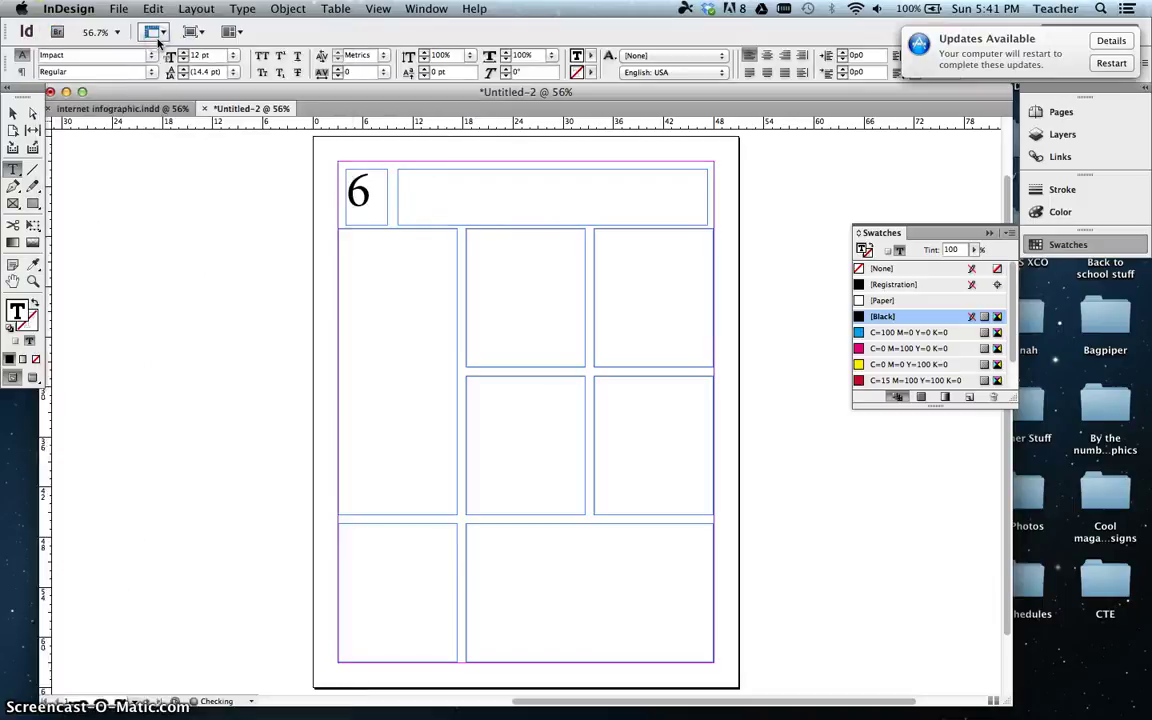
pyautogui.click(235, 56)
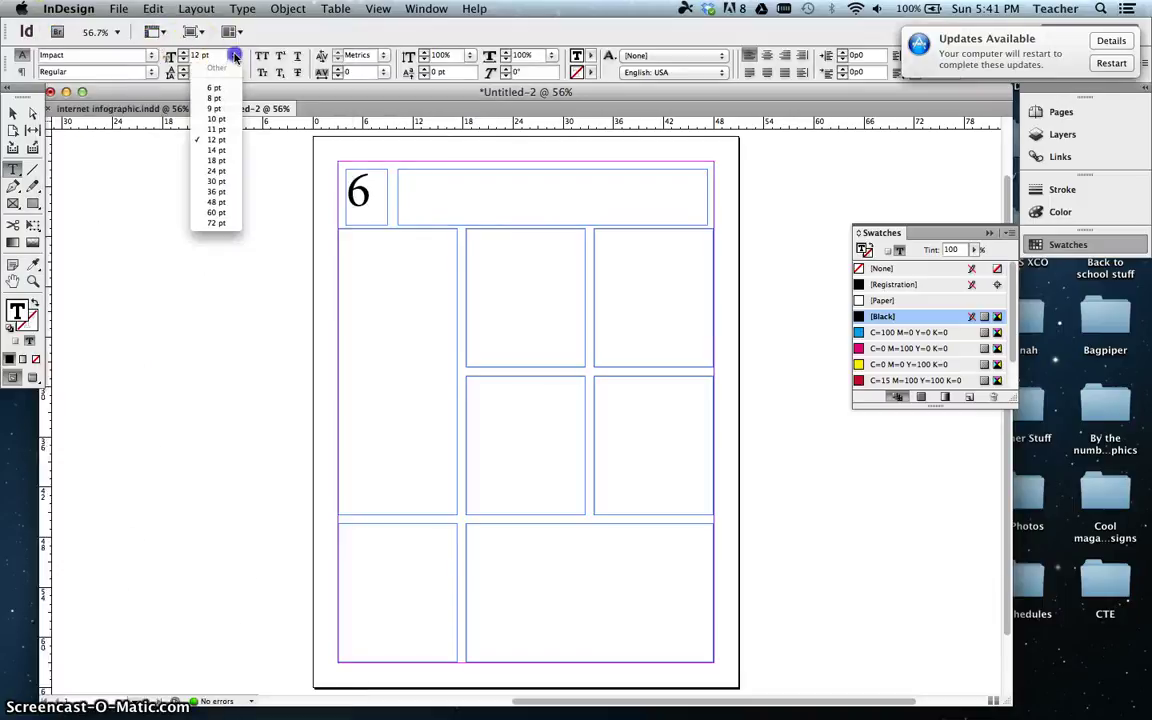
pyautogui.click(234, 204)
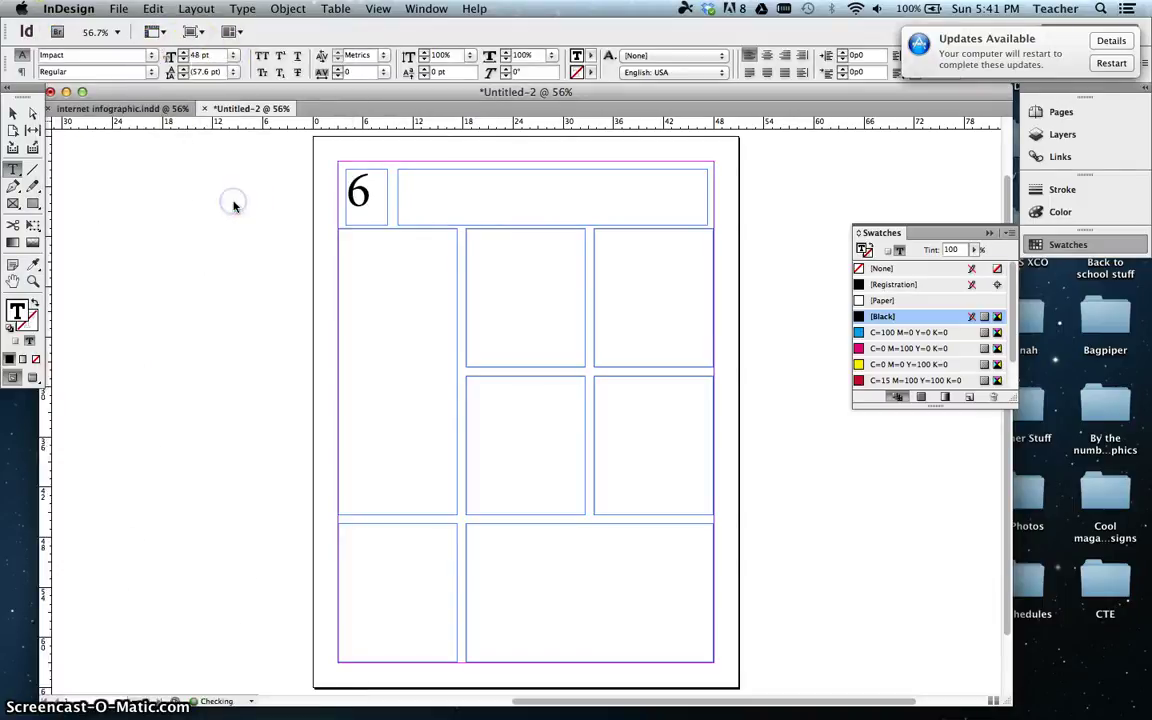
# Enter the heading "Facts you didn't know about the interntet" and enlarge its frame to about 38p5 by 12p10
pyautogui.write('Fact')
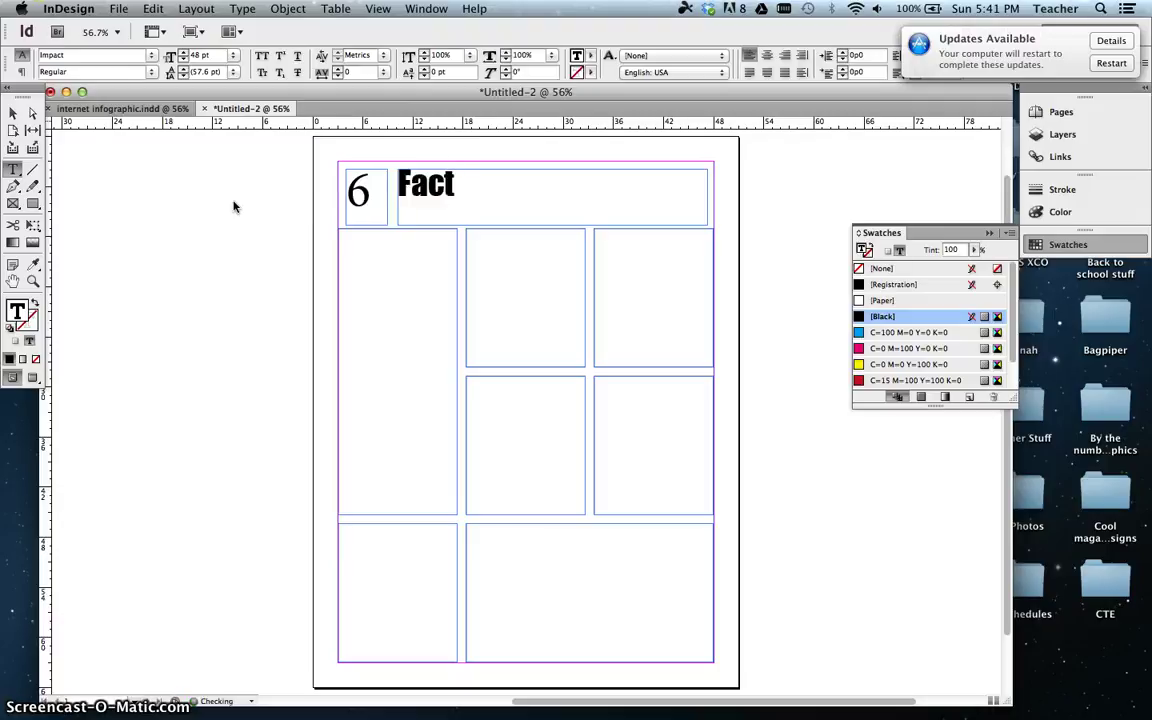
pyautogui.write("s you didn't know")
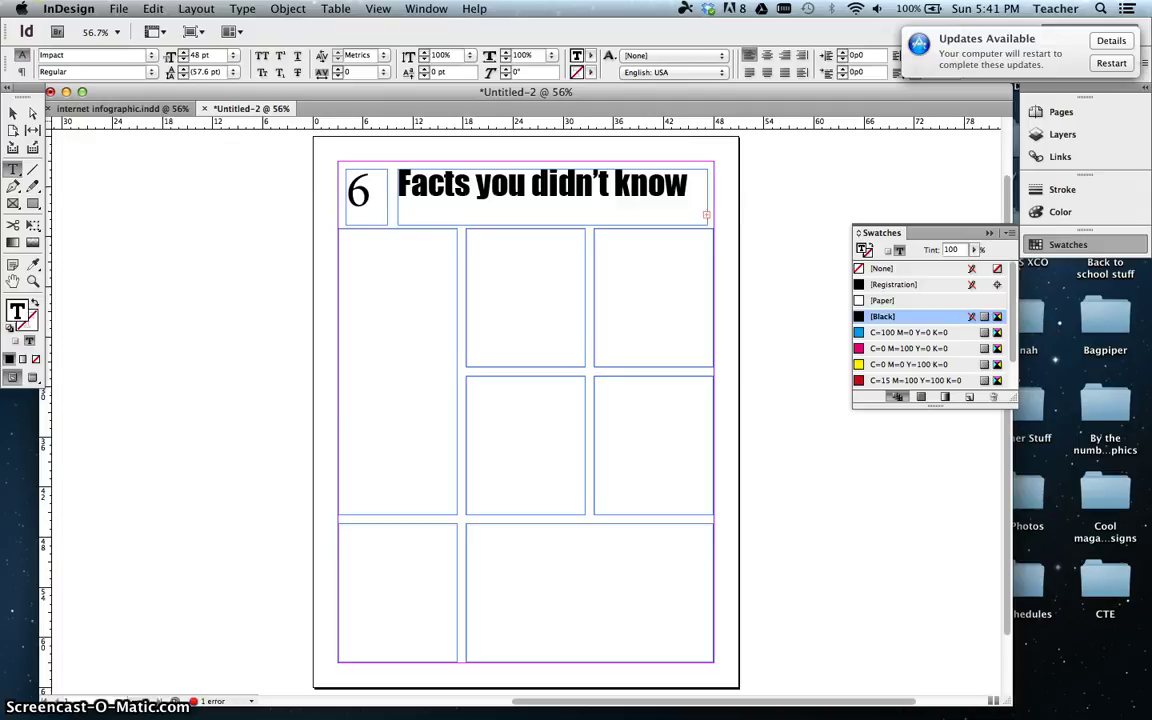
pyautogui.click(10, 113)
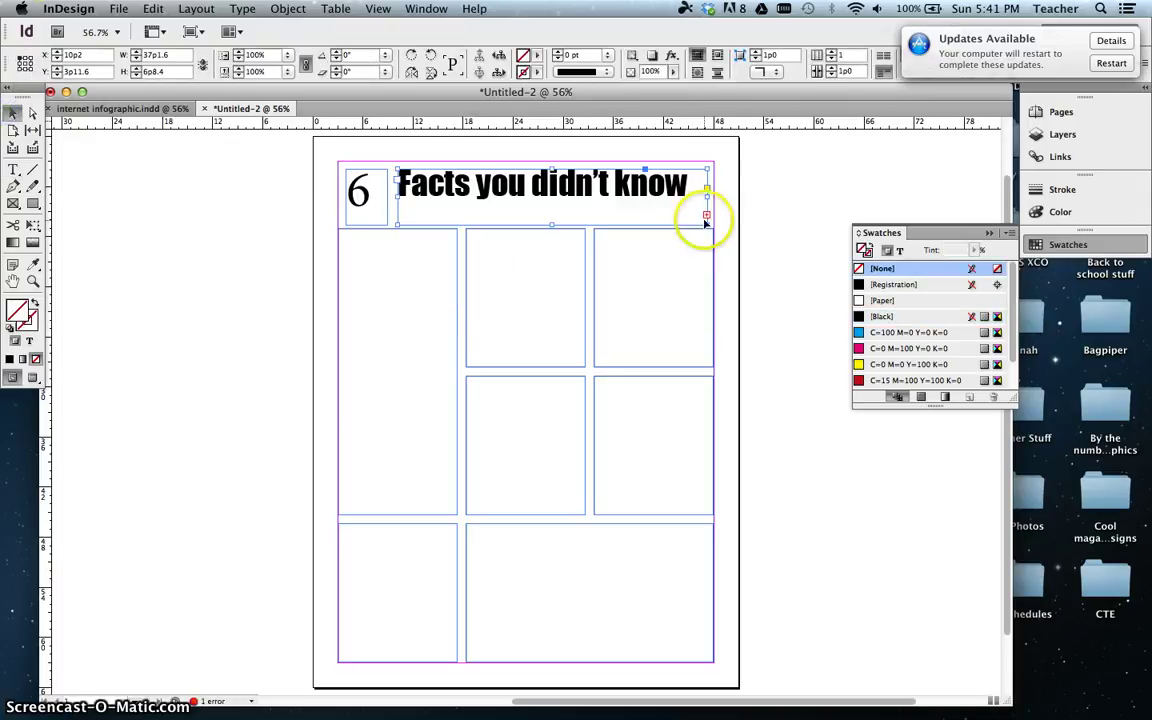
pyautogui.moveTo(706, 218); pyautogui.dragTo(718, 277)
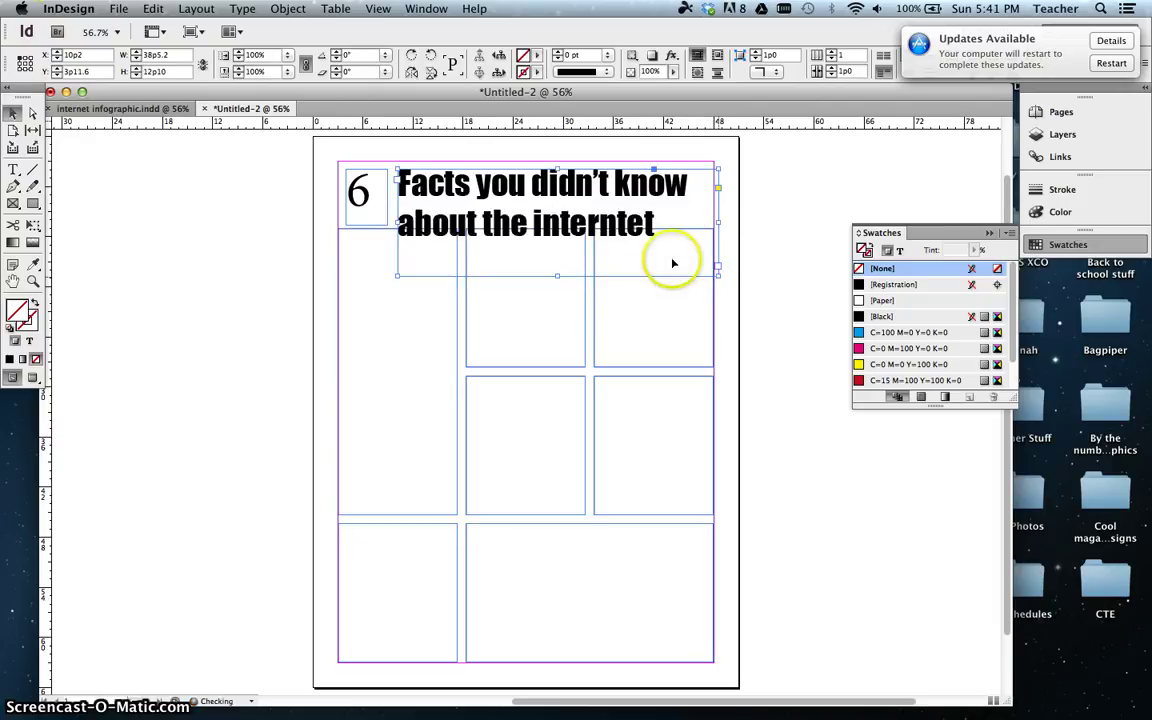
# Correct the spelling of the heading's last word to "internet"
pyautogui.click(13, 169)
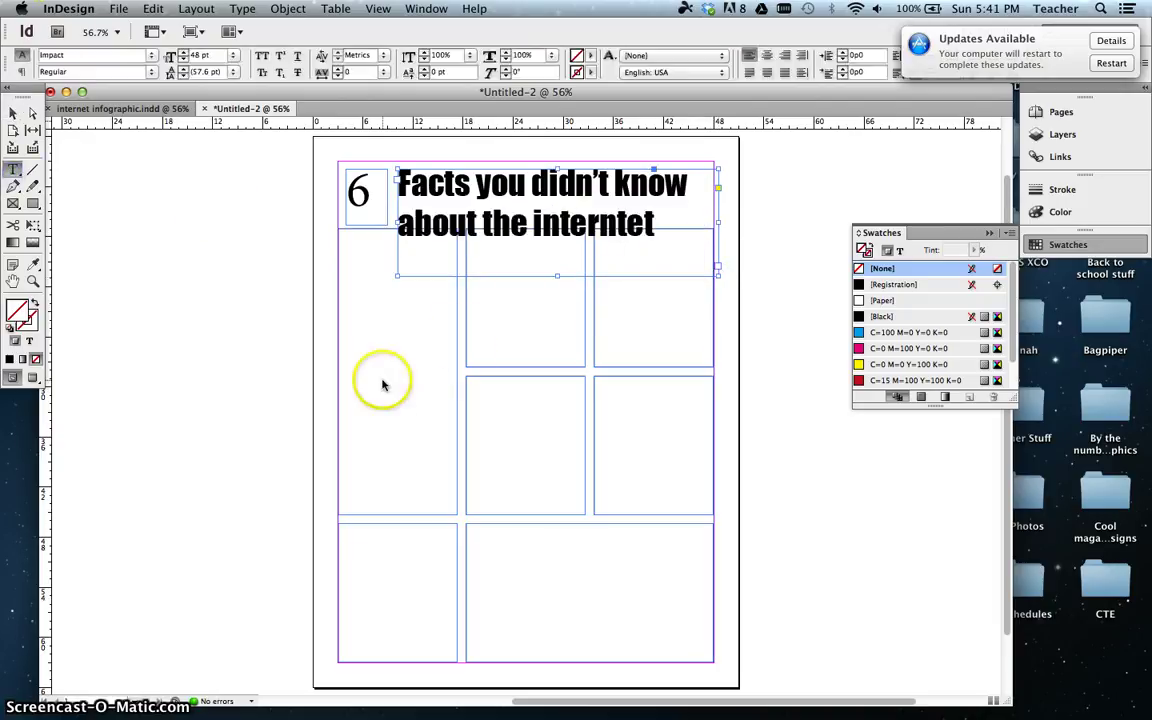
pyautogui.click(613, 237)
pyautogui.press('BackSpace')
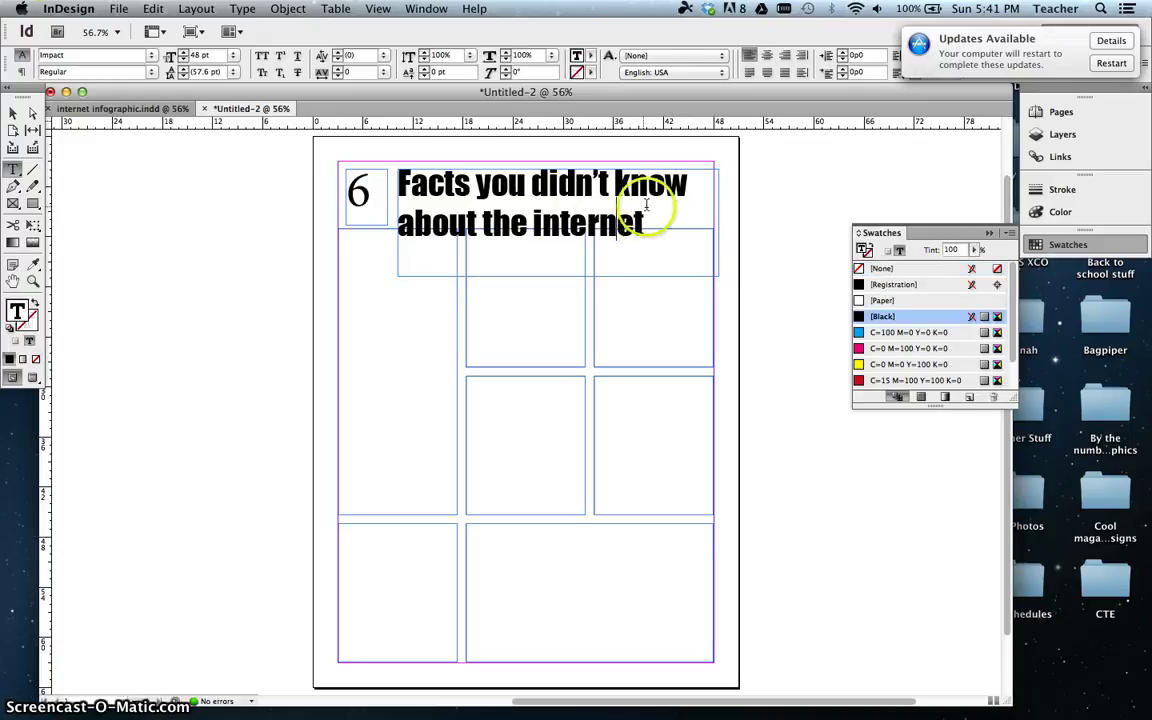
pyautogui.moveTo(590, 225); pyautogui.dragTo(699, 234)
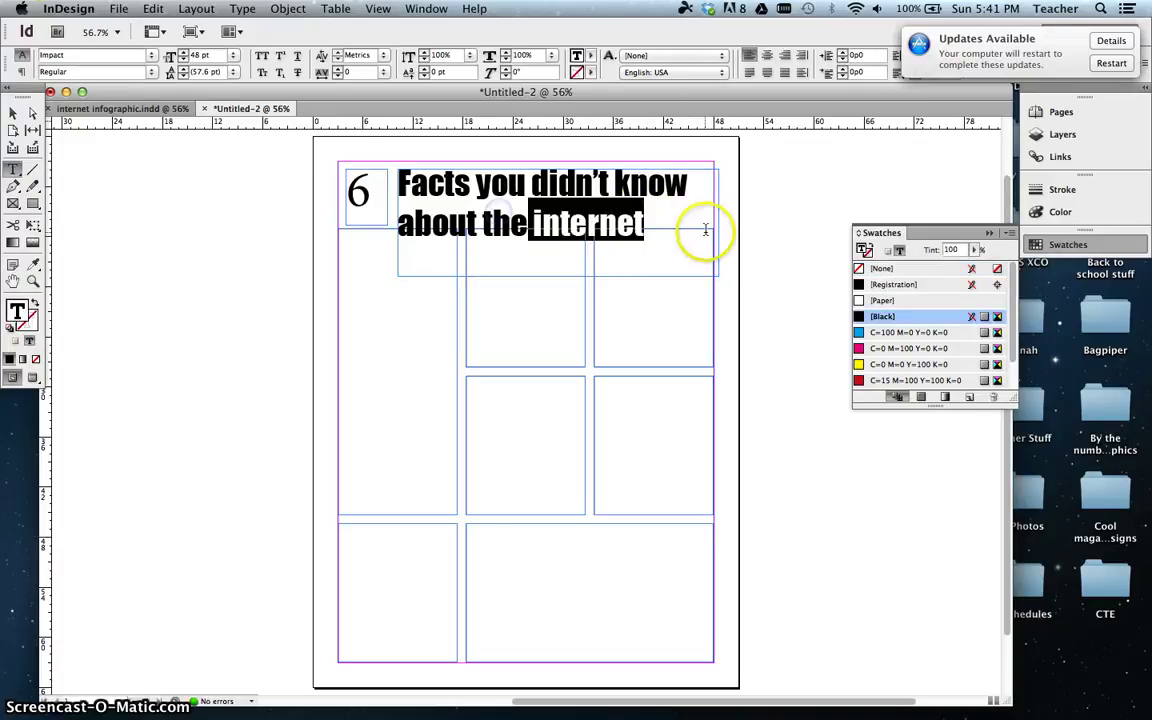
pyautogui.click(699, 234)
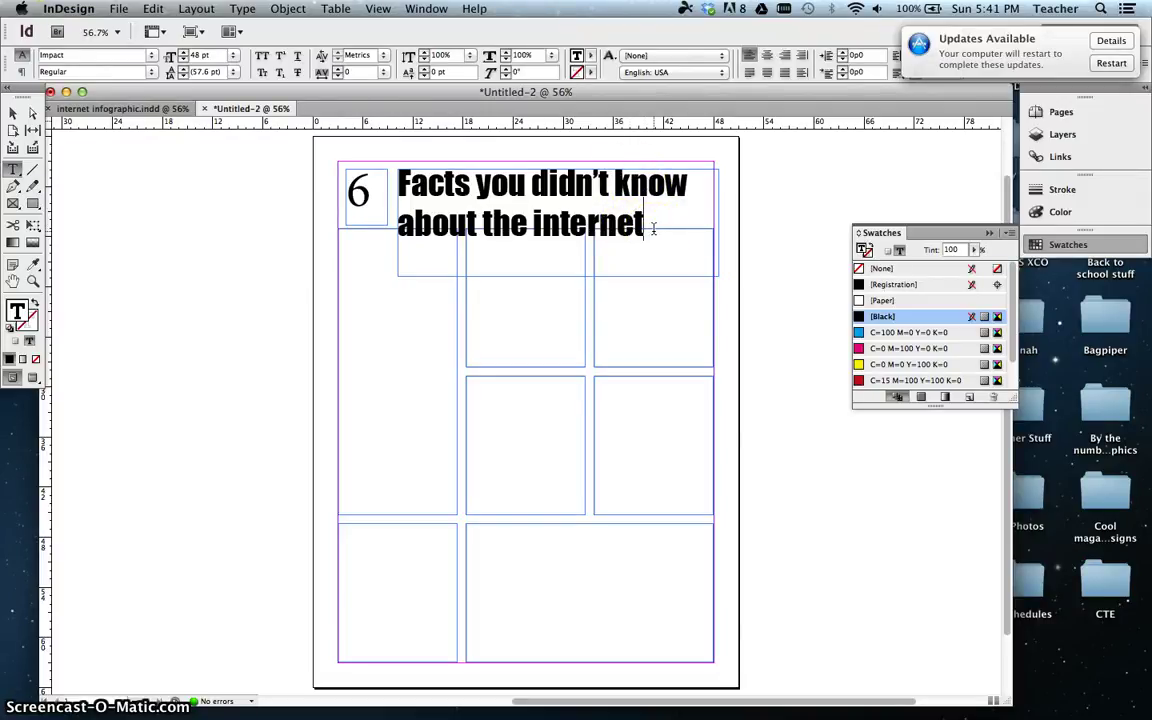
# Select the whole two-line heading and set its leading to 48 pt
pyautogui.click(652, 228)
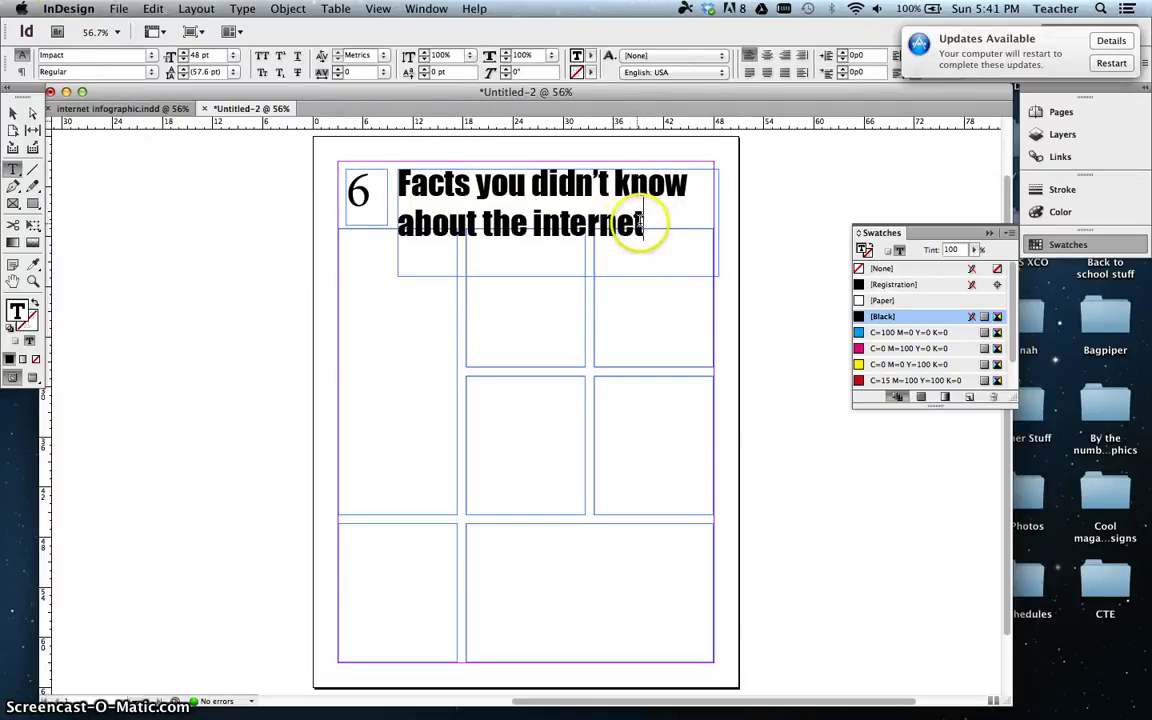
pyautogui.moveTo(643, 224); pyautogui.dragTo(398, 183)
pyautogui.click(236, 74)
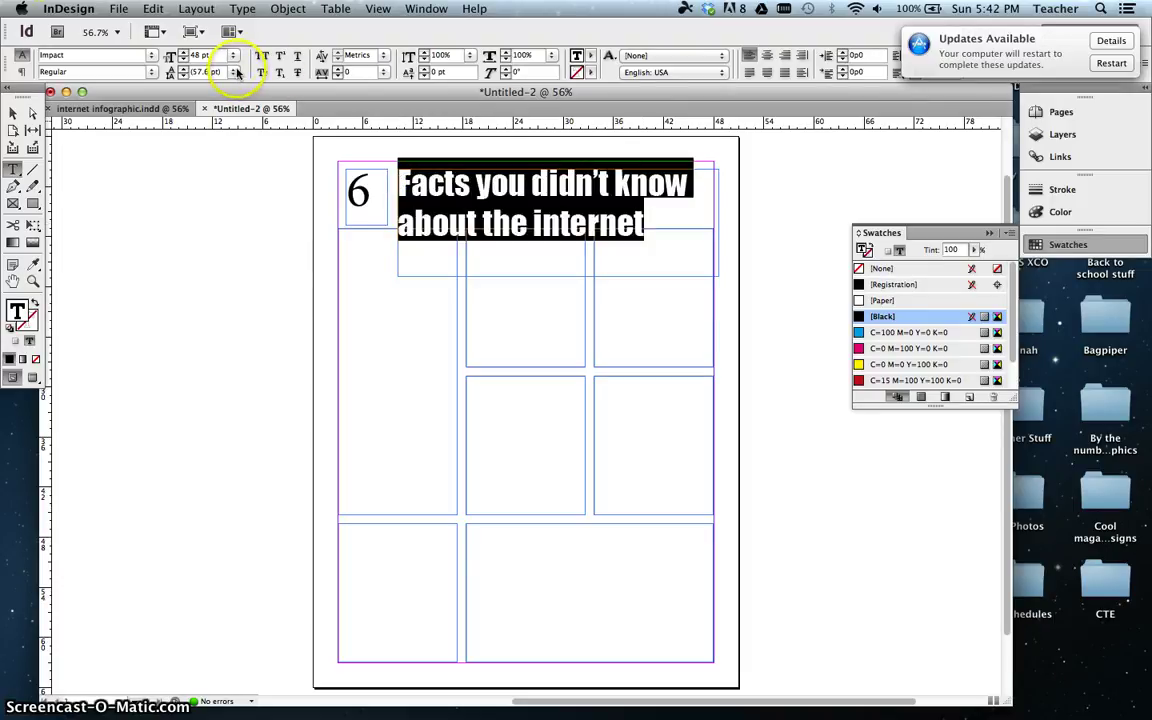
pyautogui.click(200, 55)
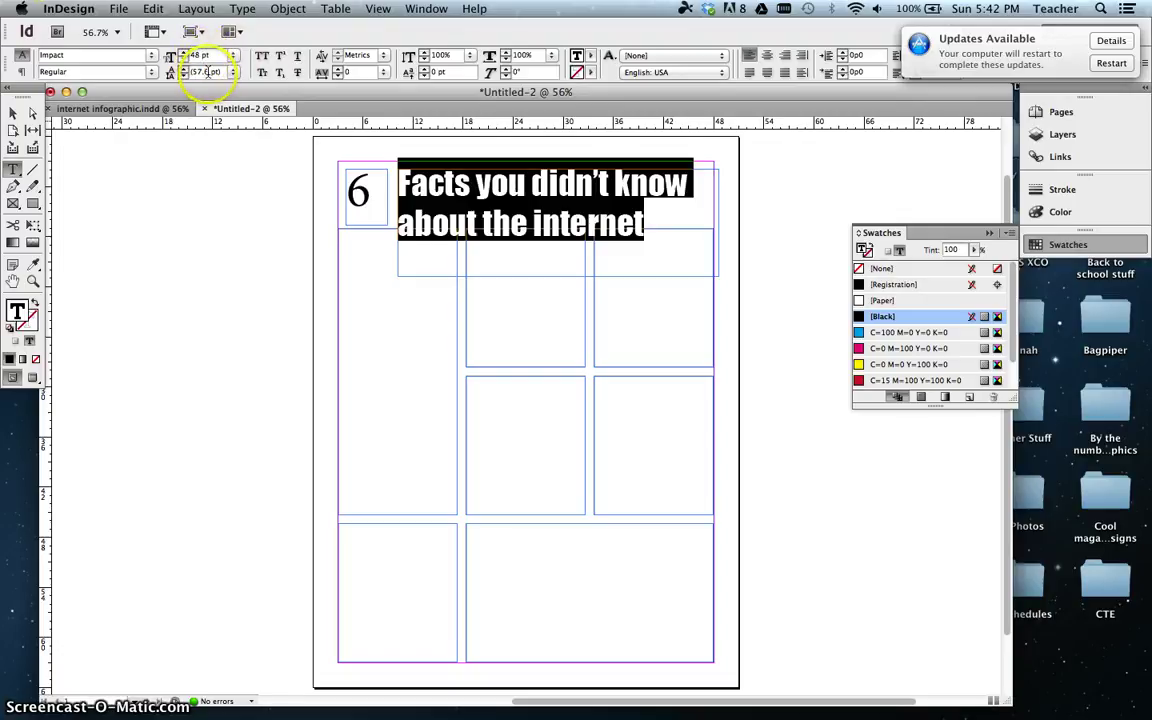
pyautogui.click(205, 72)
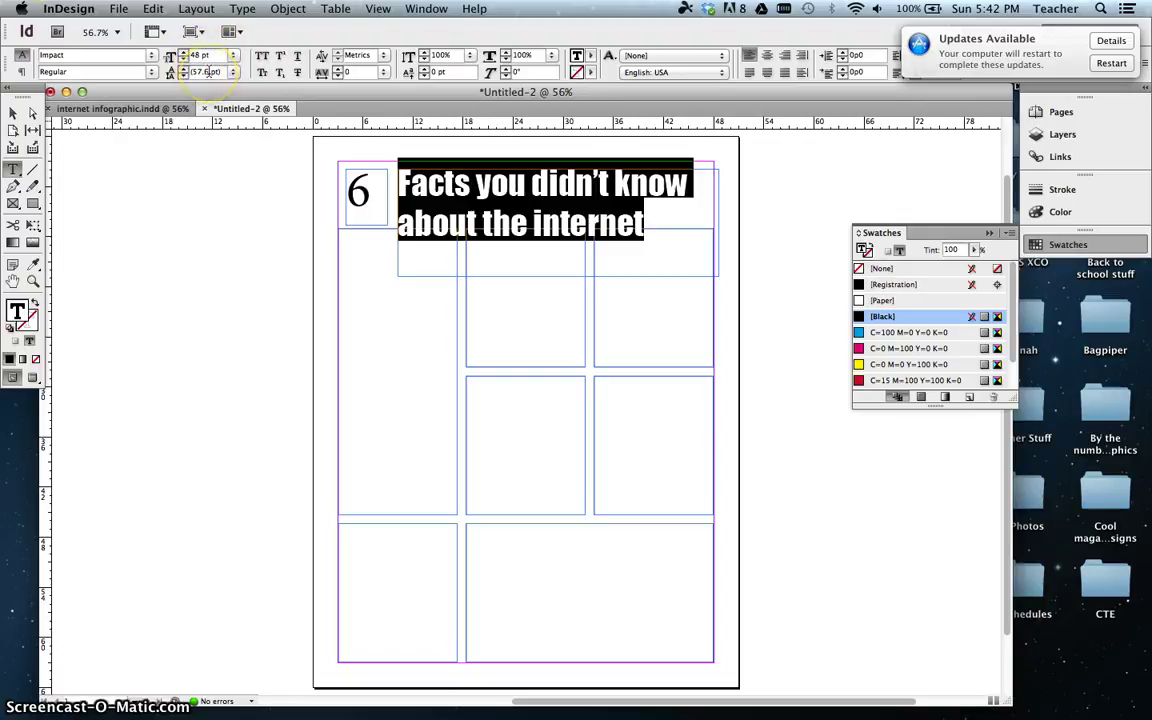
pyautogui.moveTo(231, 72); pyautogui.dragTo(240, 218)
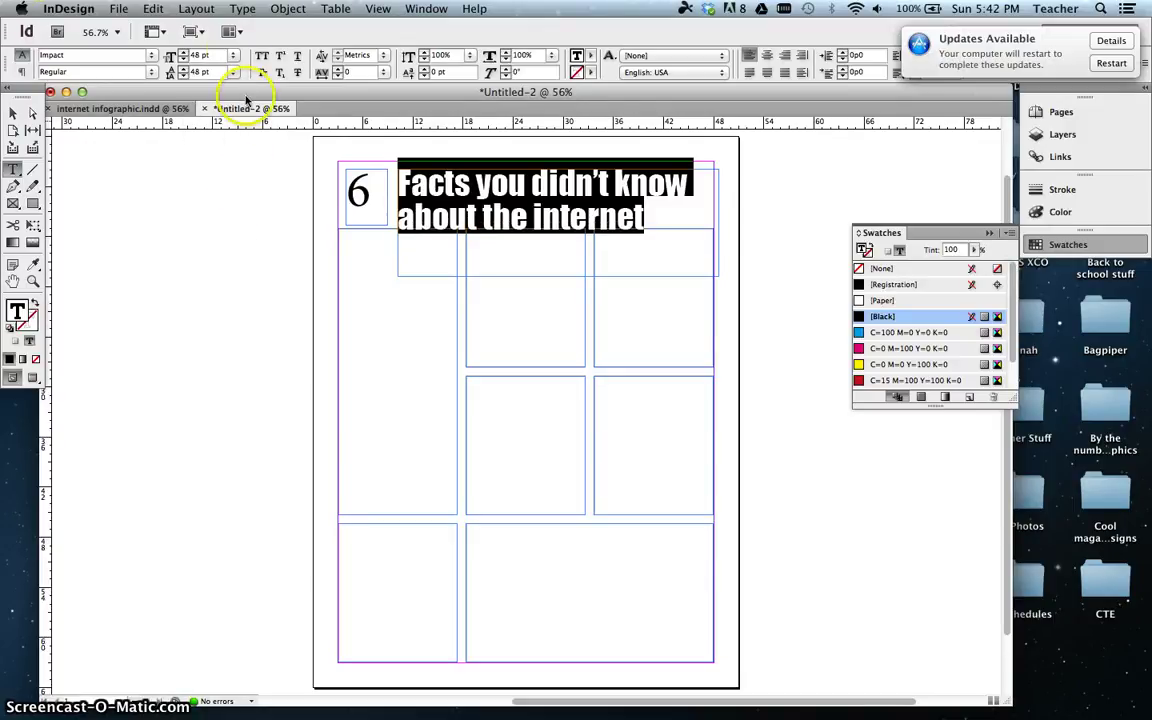
# Try the selected heading at a font size of 36 pt and undo the change
pyautogui.click(231, 58)
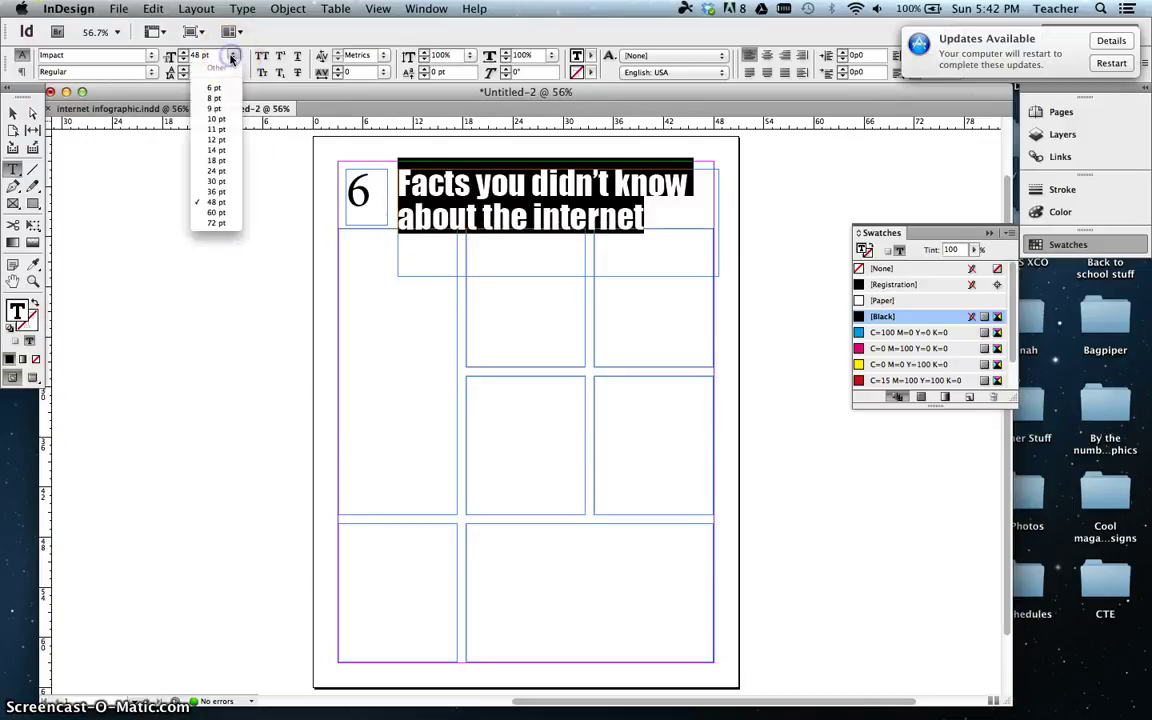
pyautogui.click(236, 191)
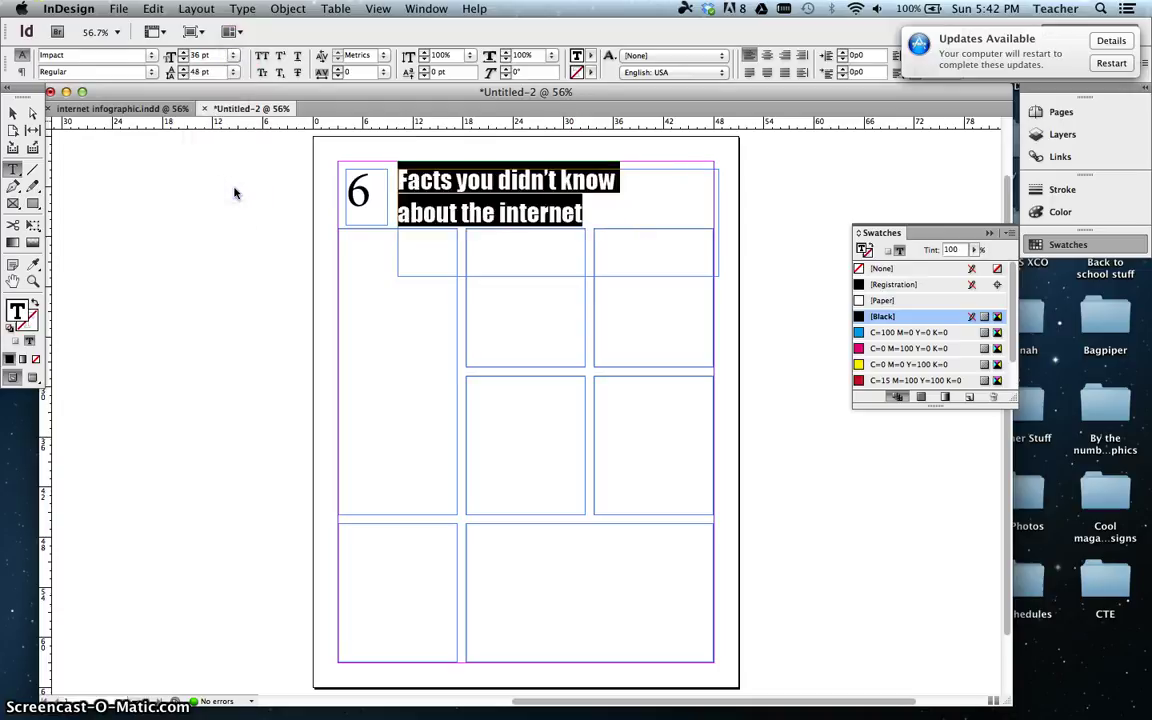
pyautogui.click(240, 153)
pyautogui.press('super+z')
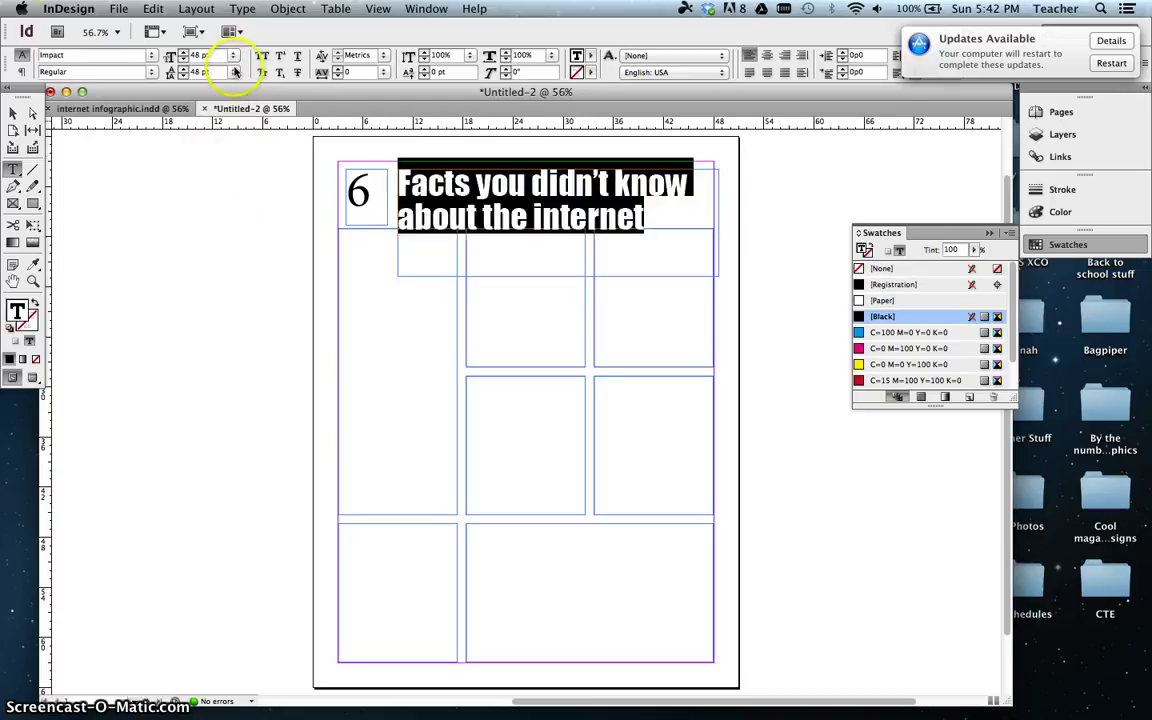
# Tighten the leading of the two-line heading to 41 pt, keeping its 48 pt font size, and deselect the text
pyautogui.click(232, 72)
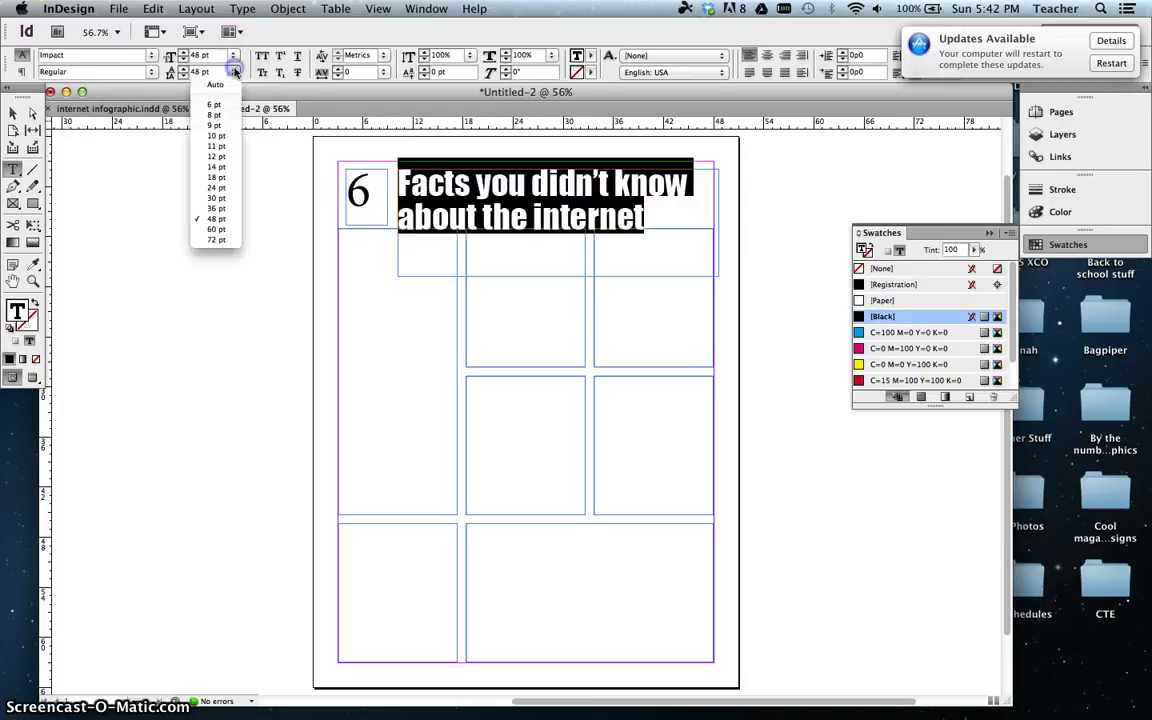
pyautogui.click(228, 208)
pyautogui.click(338, 195)
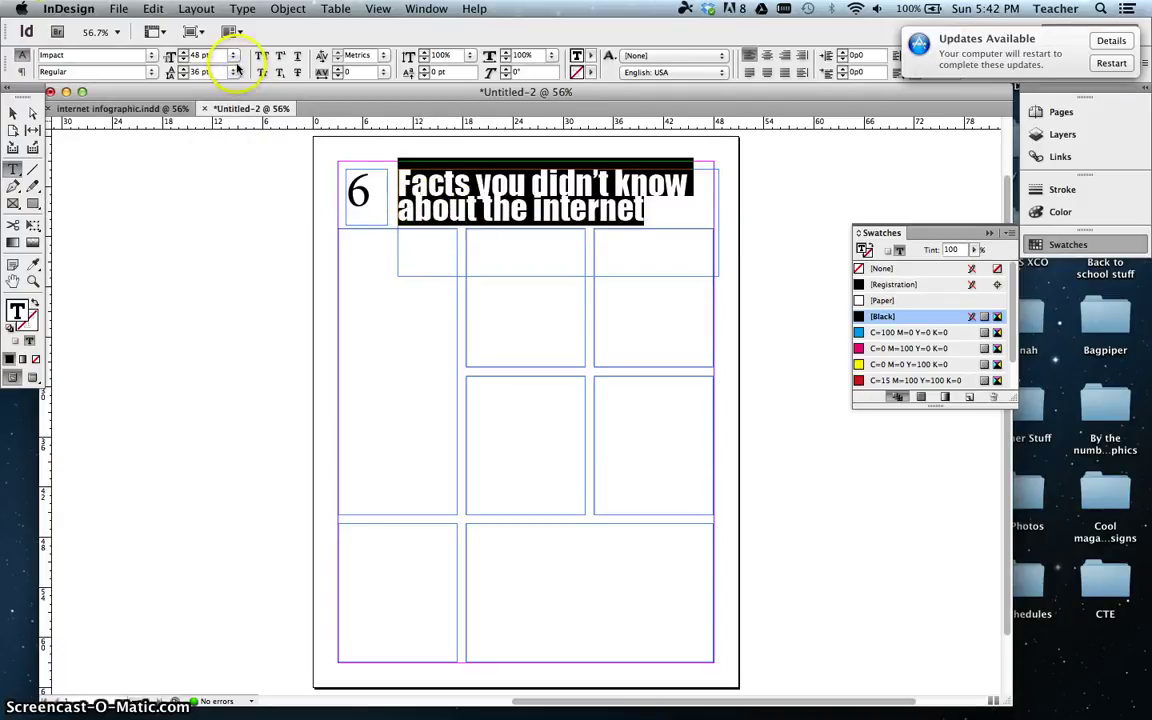
pyautogui.click(182, 69)
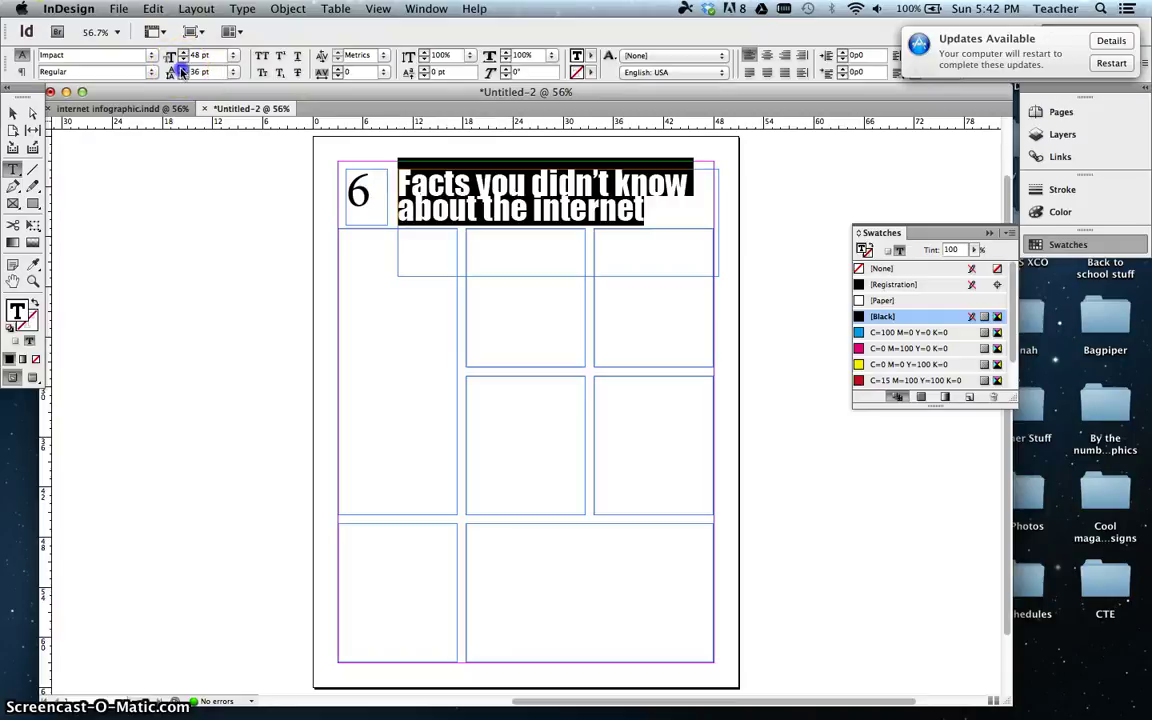
pyautogui.click(182, 70)
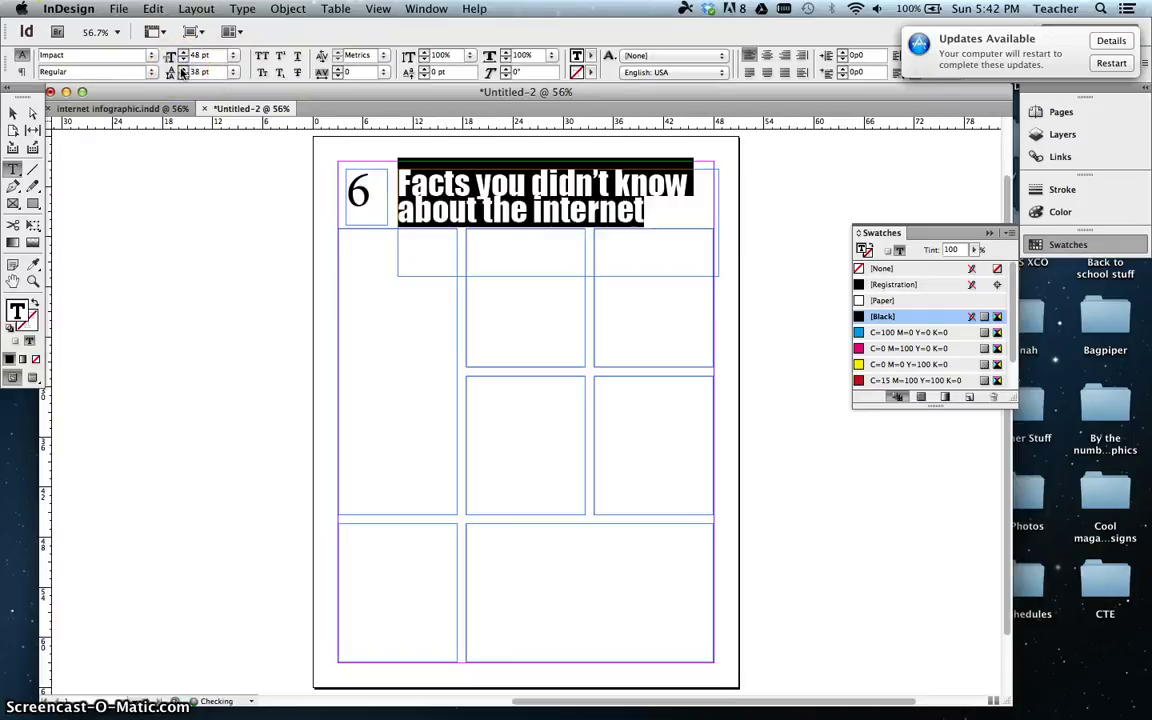
pyautogui.click(182, 70)
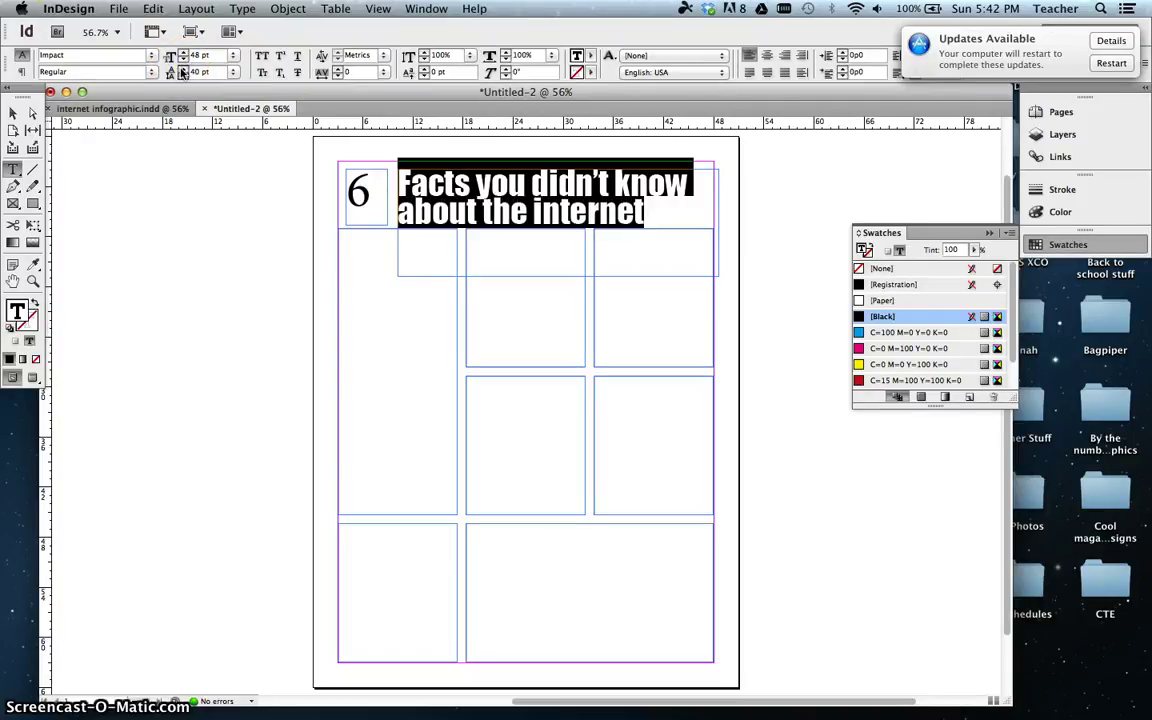
pyautogui.click(182, 75)
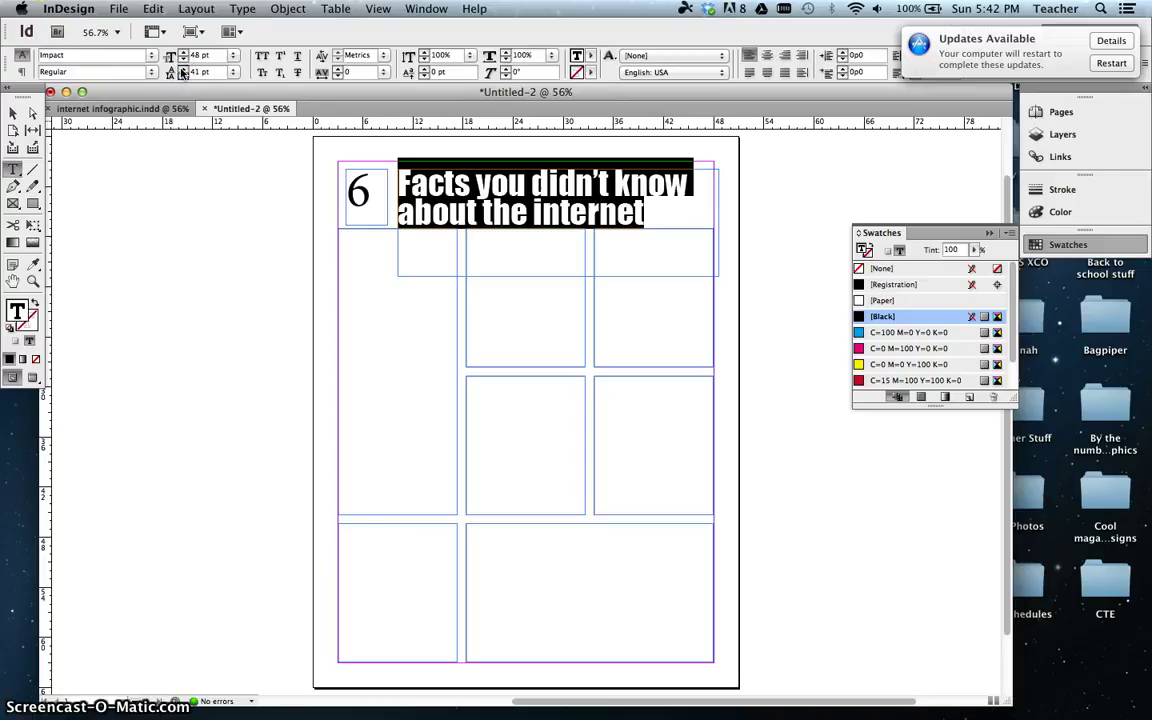
pyautogui.click(182, 75)
pyautogui.click(256, 216)
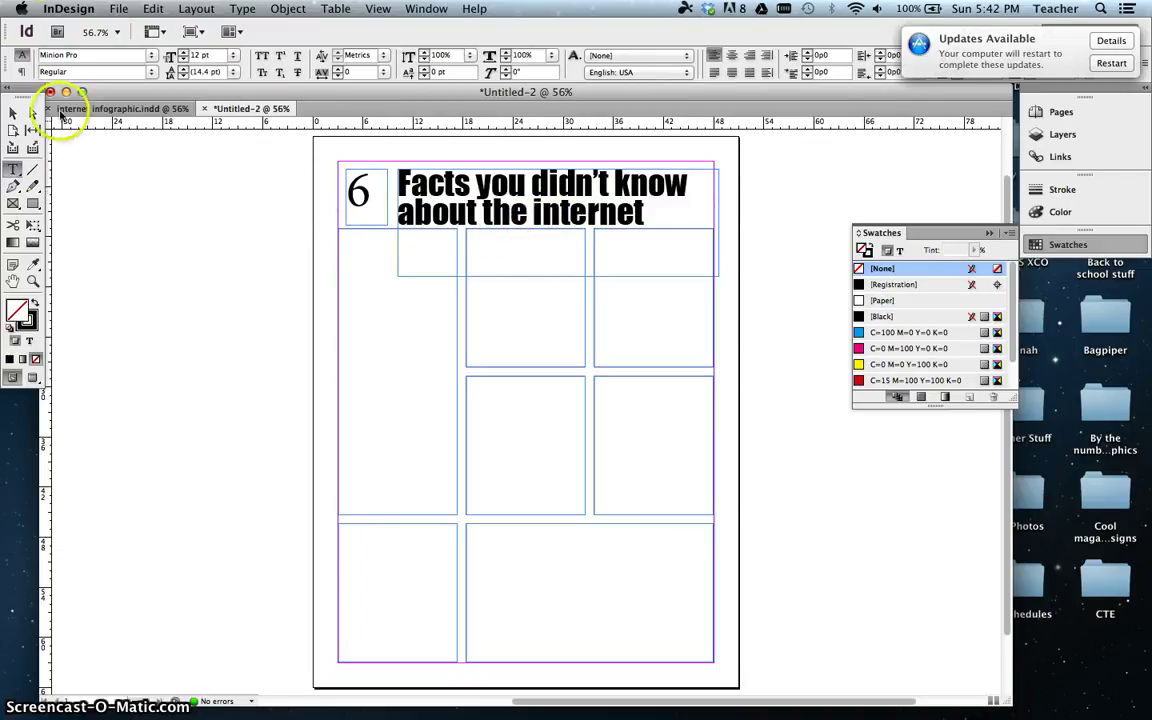
# Move the frame with the number 6 up against the heading, to about X 5p2, Y 3p11.6
pyautogui.click(13, 112)
pyautogui.click(355, 188)
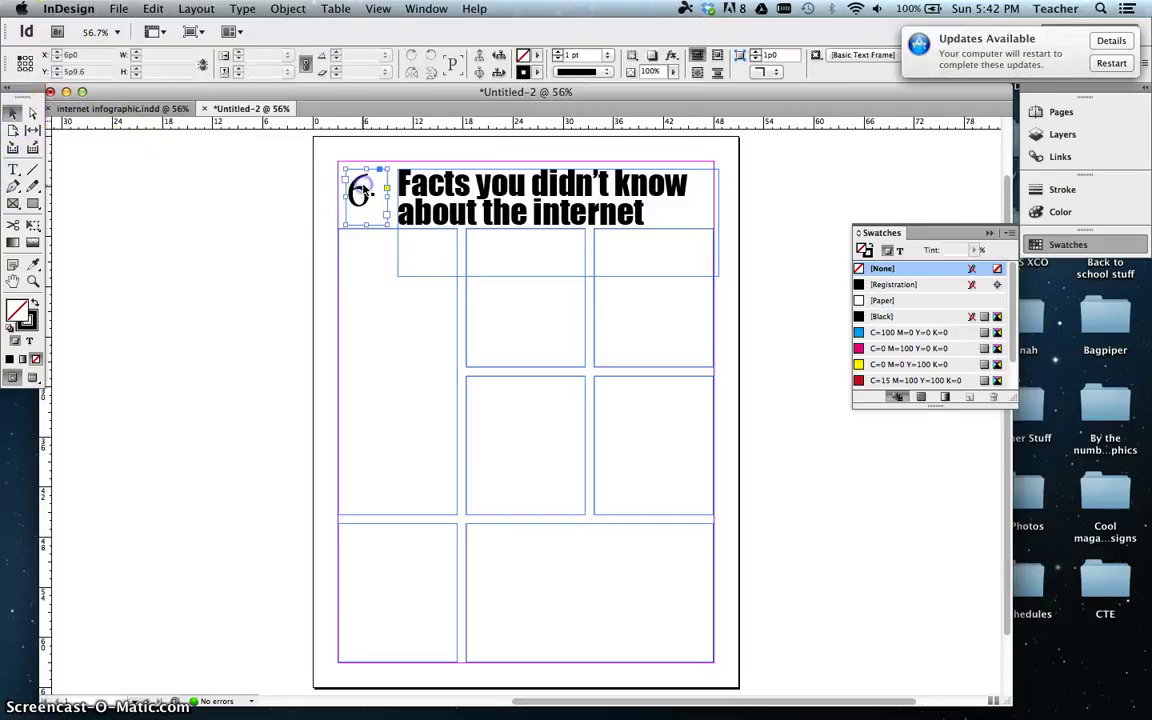
pyautogui.moveTo(358, 188); pyautogui.dragTo(372, 190)
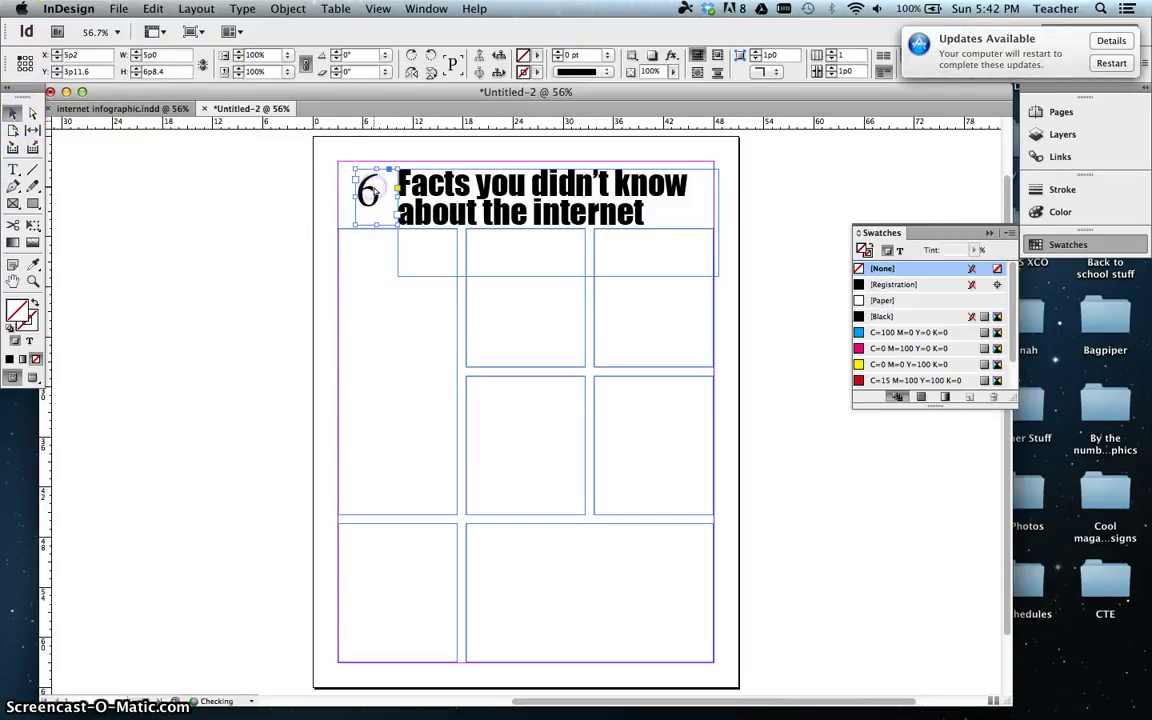
# Change the font of the number 6 beside the heading to Impact
pyautogui.click(14, 168)
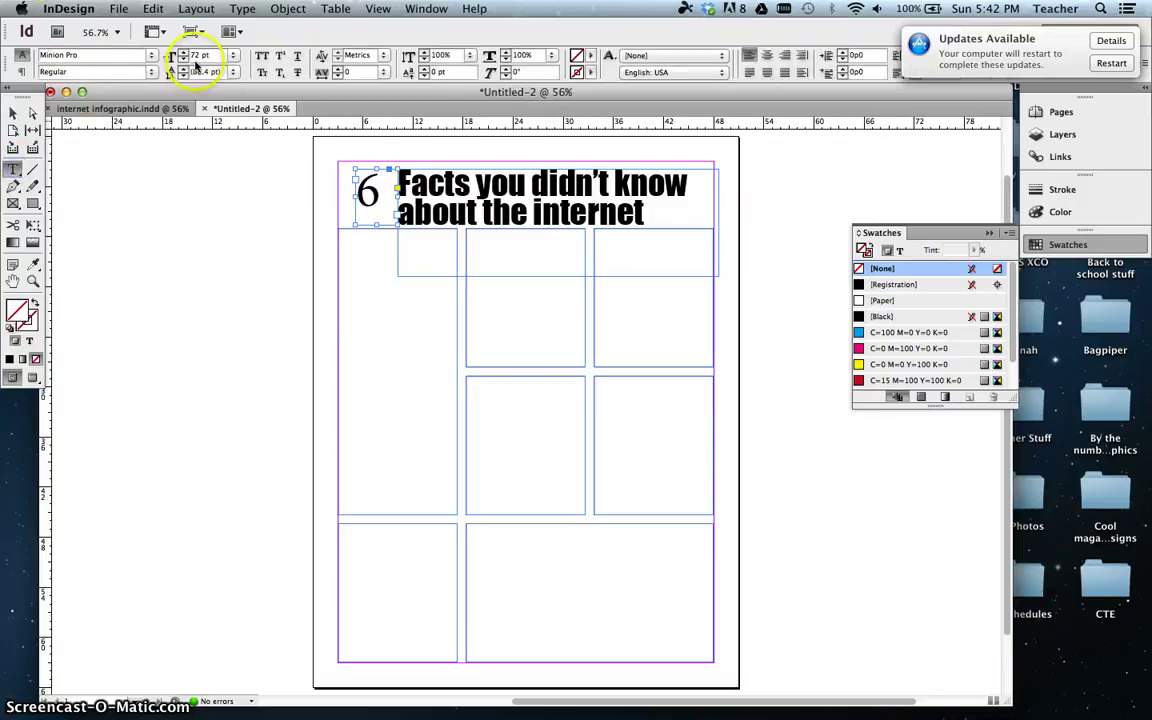
pyautogui.moveTo(368, 192); pyautogui.dragTo(345, 187)
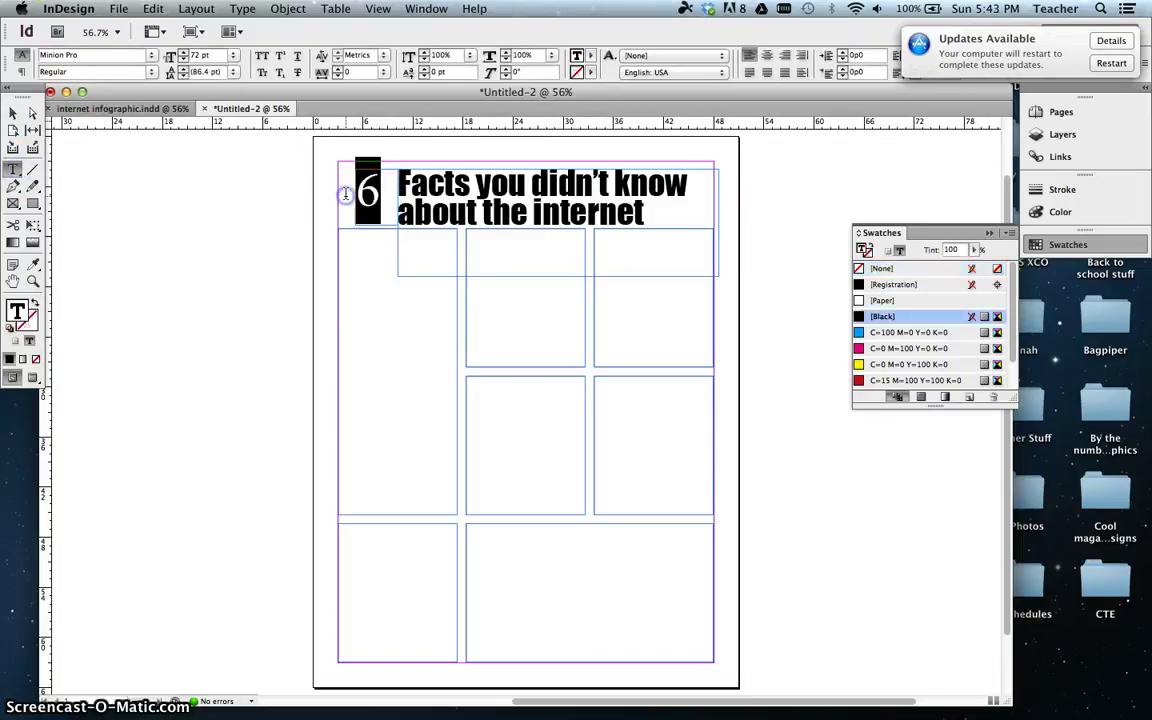
pyautogui.click(151, 55)
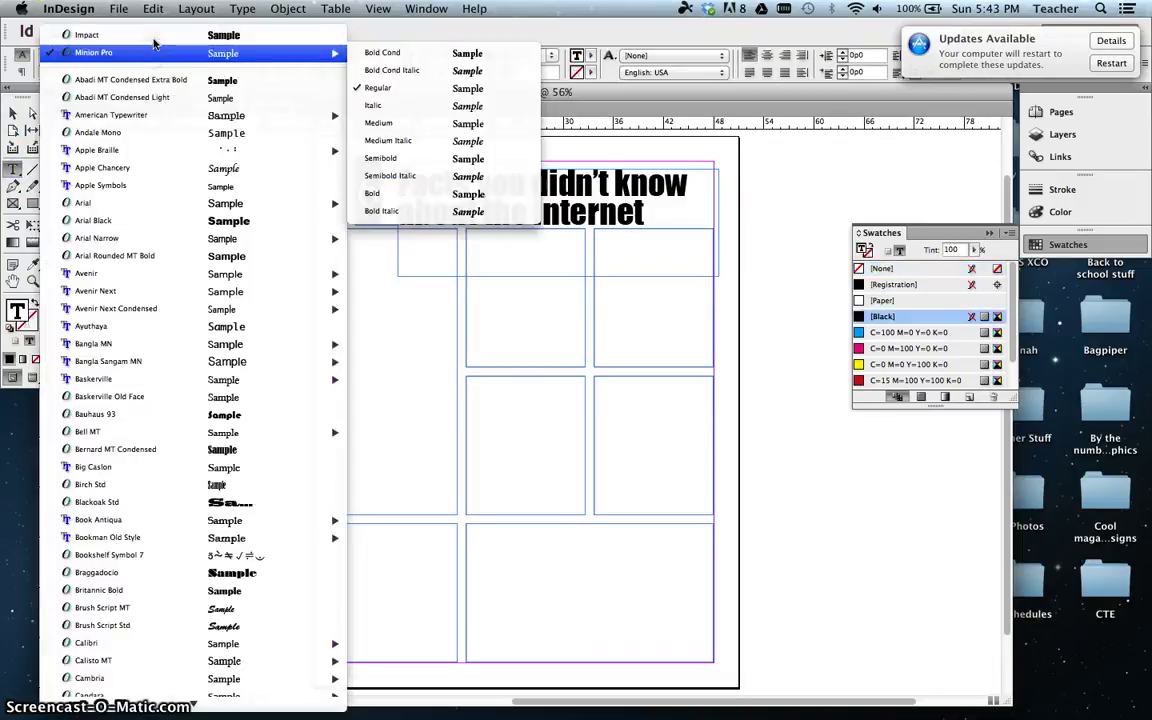
pyautogui.click(155, 40)
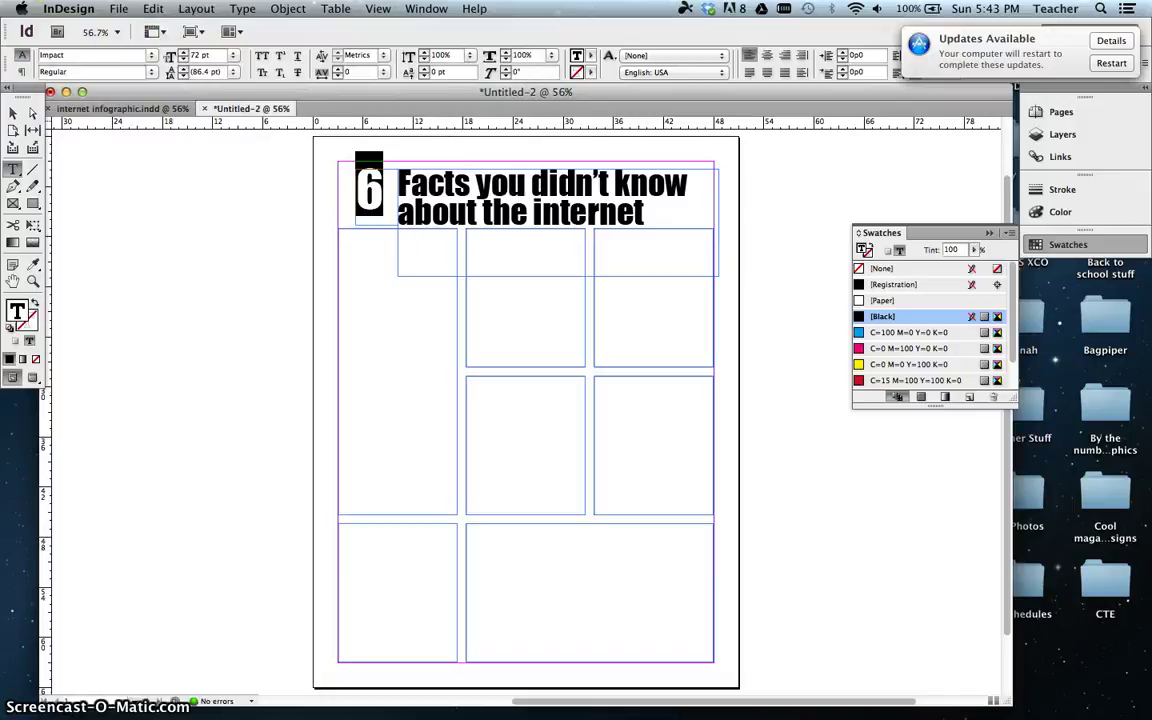
# Enlarge the frame of the number 6 to about 6p6 by 7p5.2, with its position at about X 4p2.4
pyautogui.click(12, 114)
pyautogui.moveTo(375, 190); pyautogui.dragTo(347, 168)
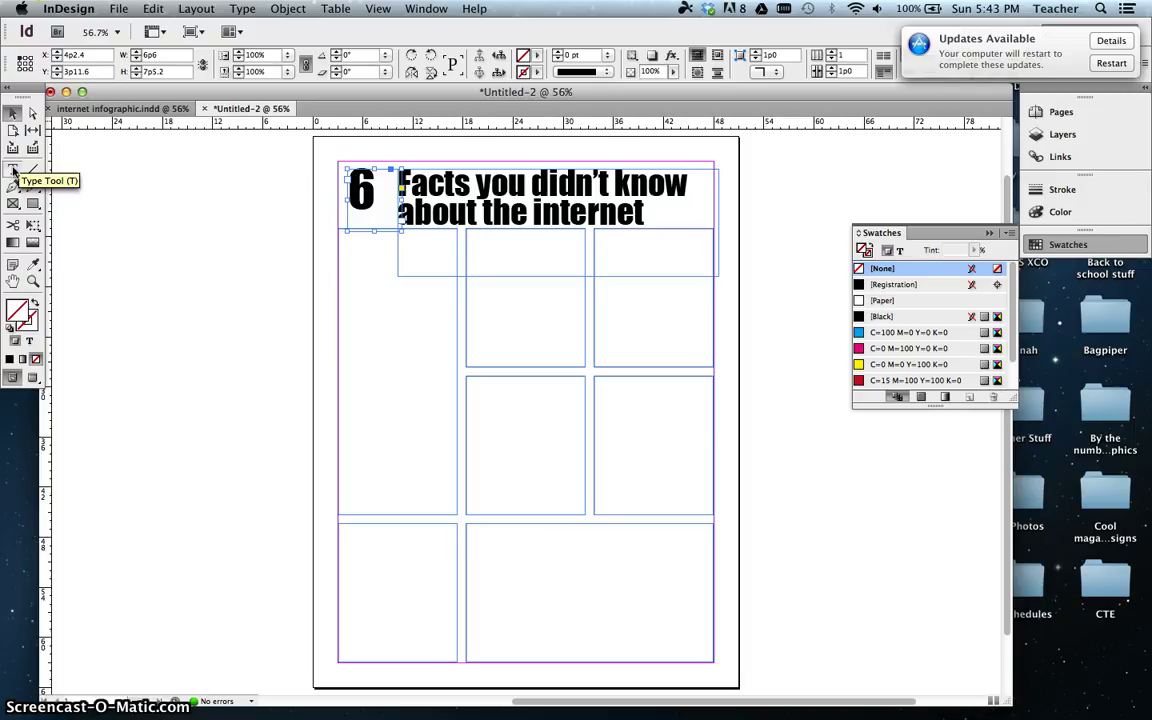
pyautogui.click(14, 171)
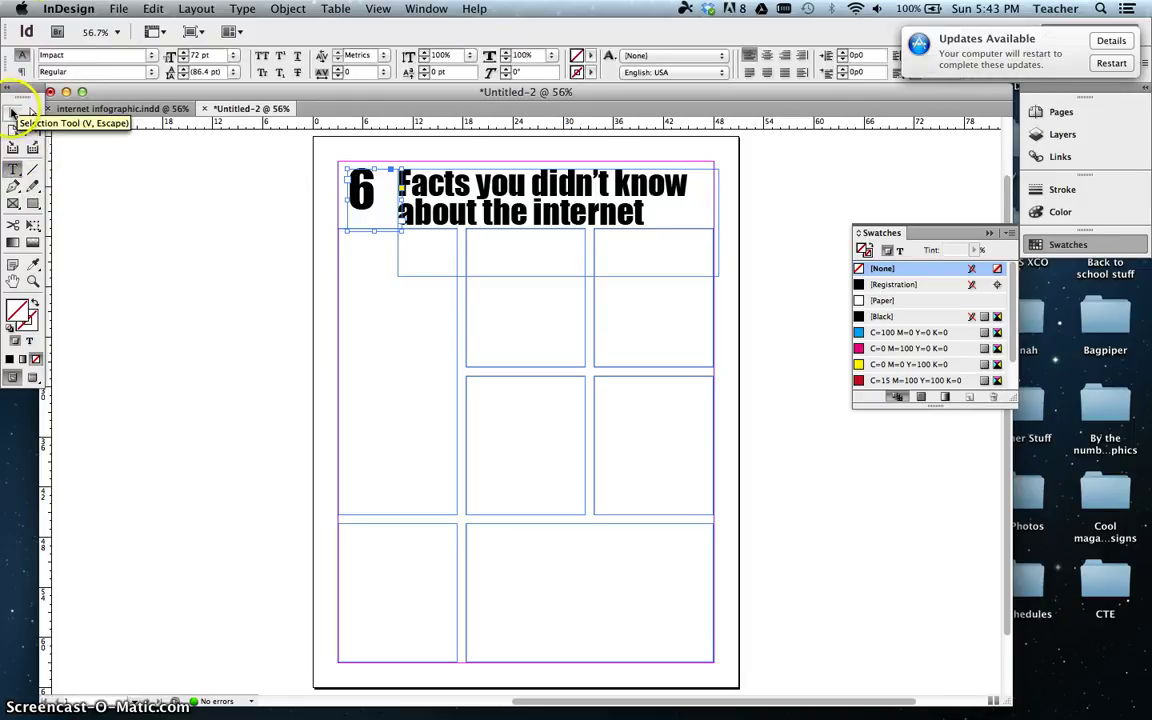
pyautogui.click(12, 113)
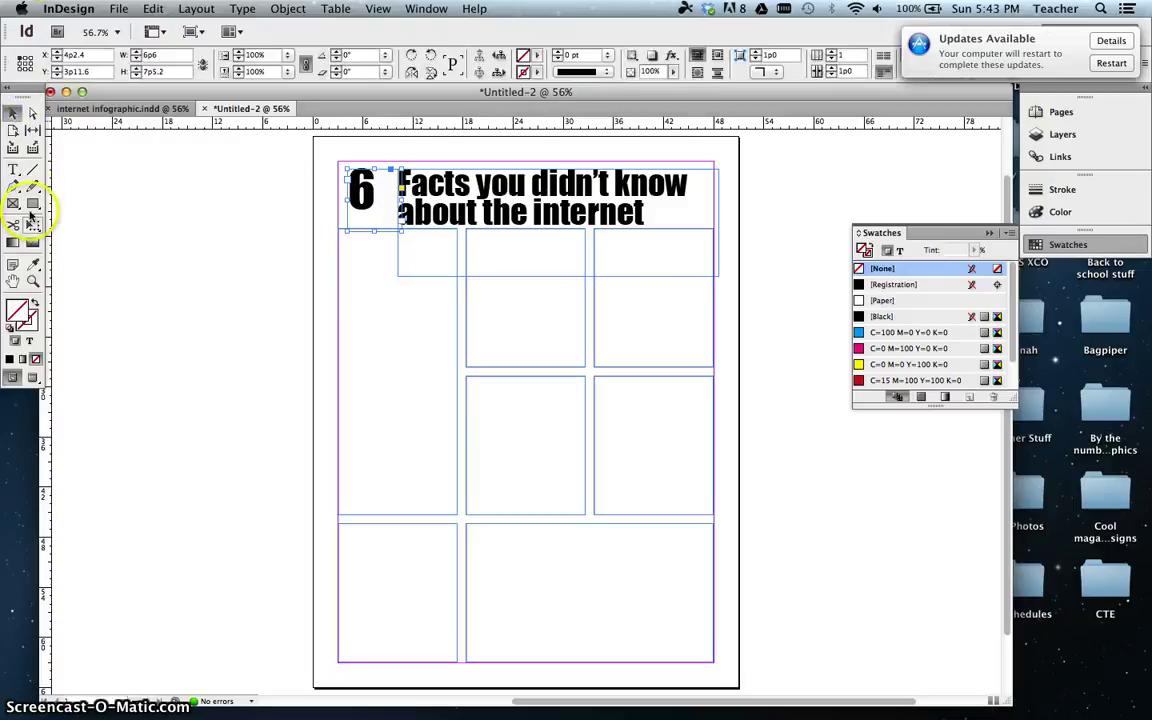
# Set the font size of the number 6 to 90 pt
pyautogui.click(14, 172)
pyautogui.moveTo(402, 180); pyautogui.dragTo(340, 195)
pyautogui.click(210, 55)
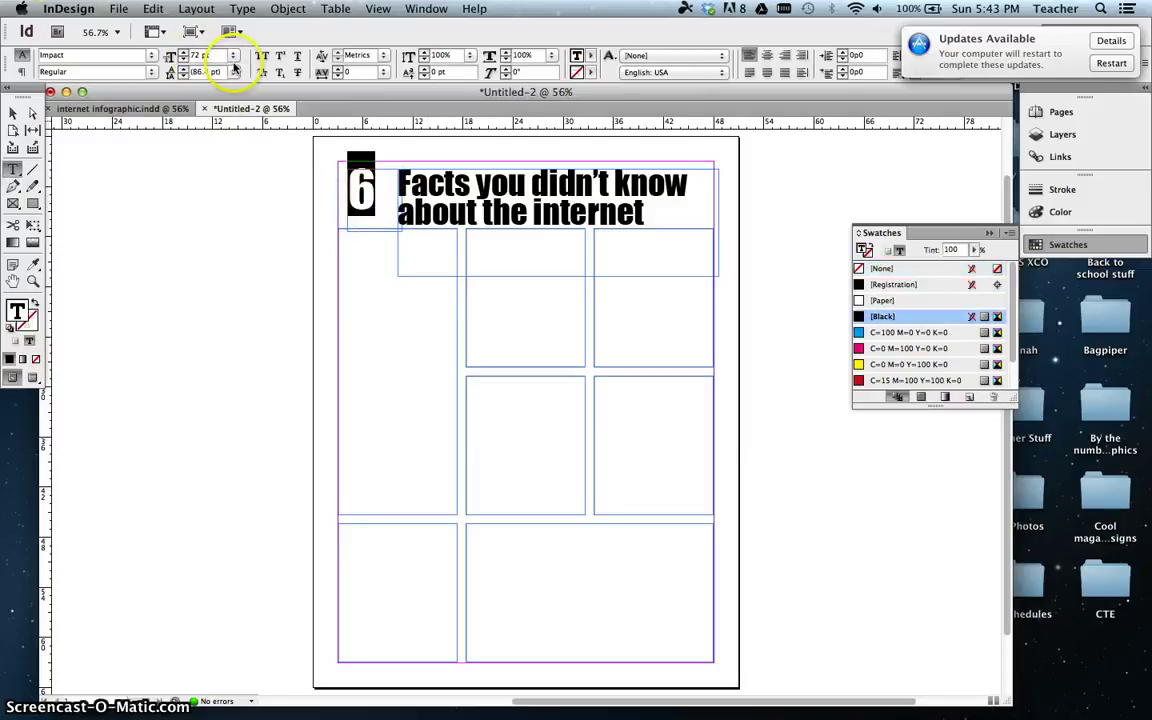
pyautogui.click(233, 55)
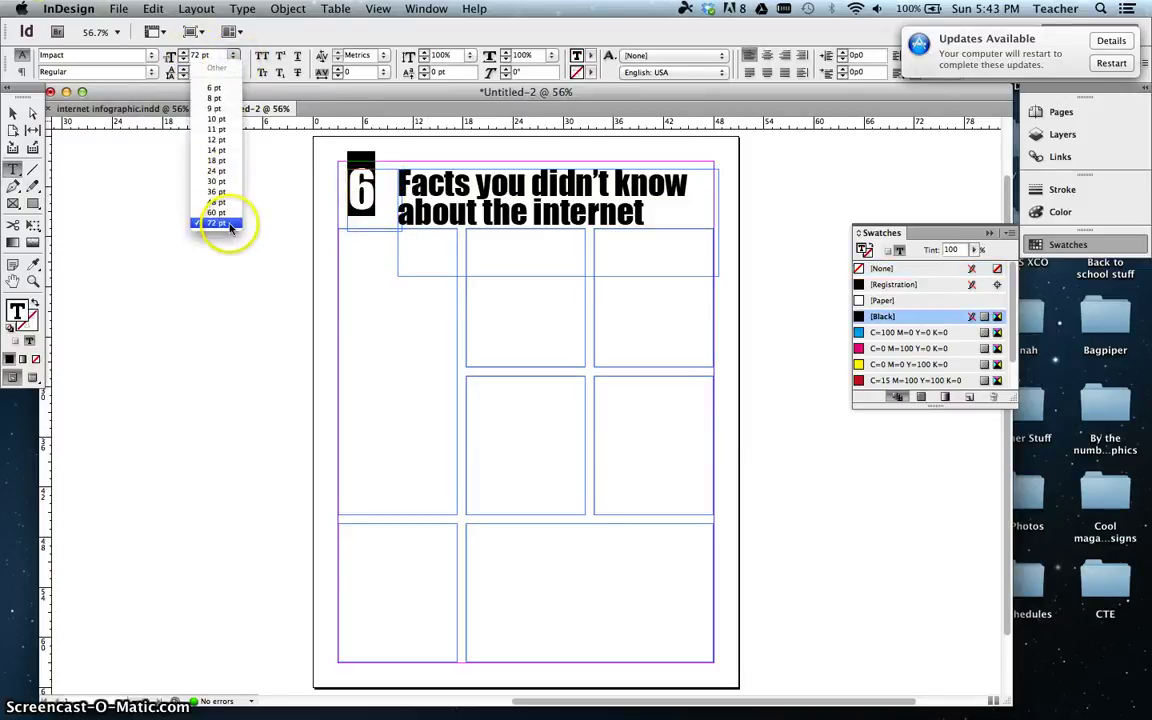
pyautogui.click(216, 222)
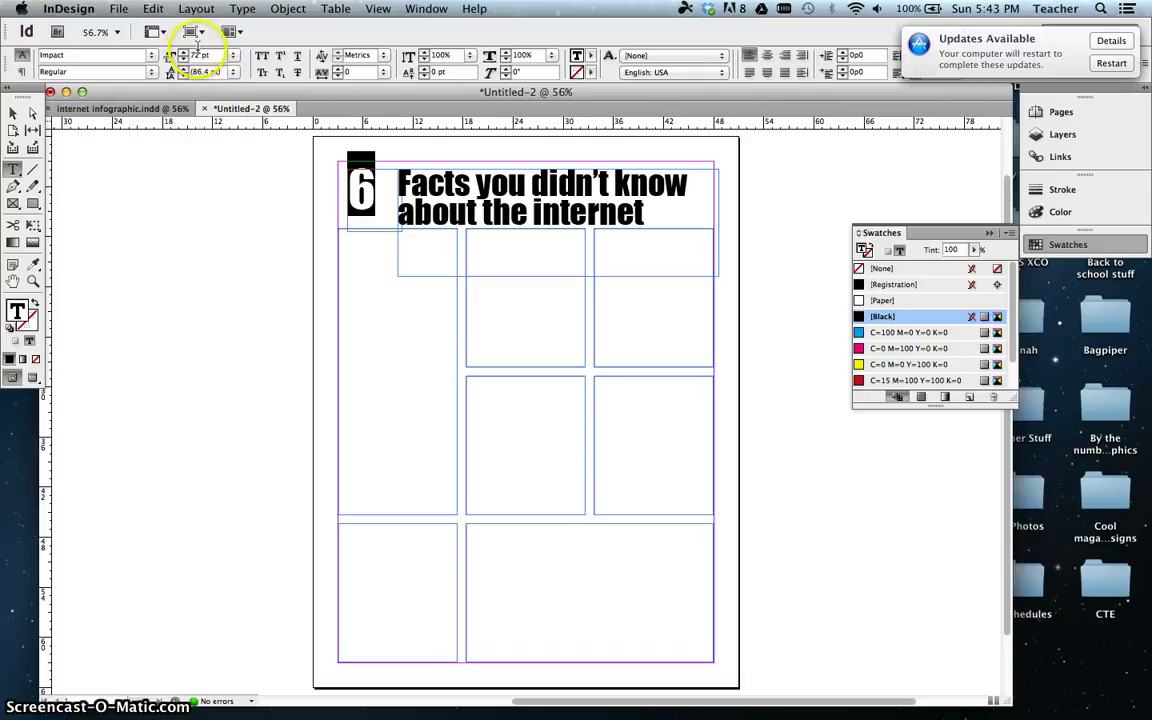
pyautogui.click(197, 52)
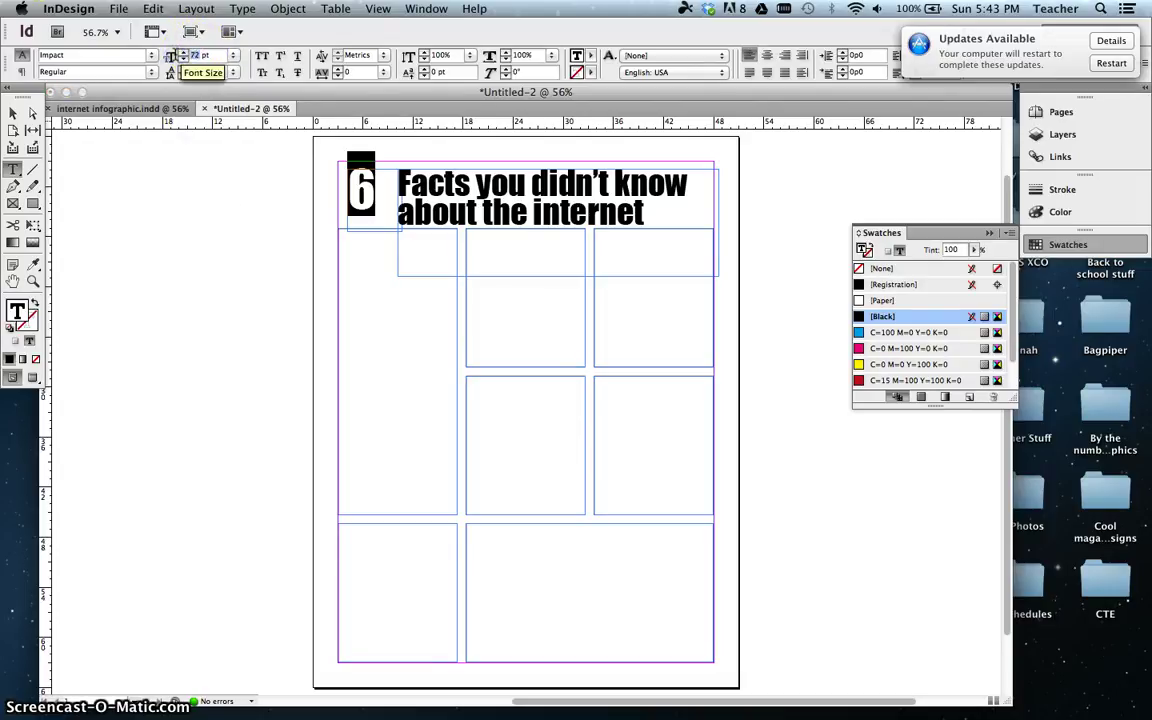
pyautogui.write('90')
pyautogui.press('Return')
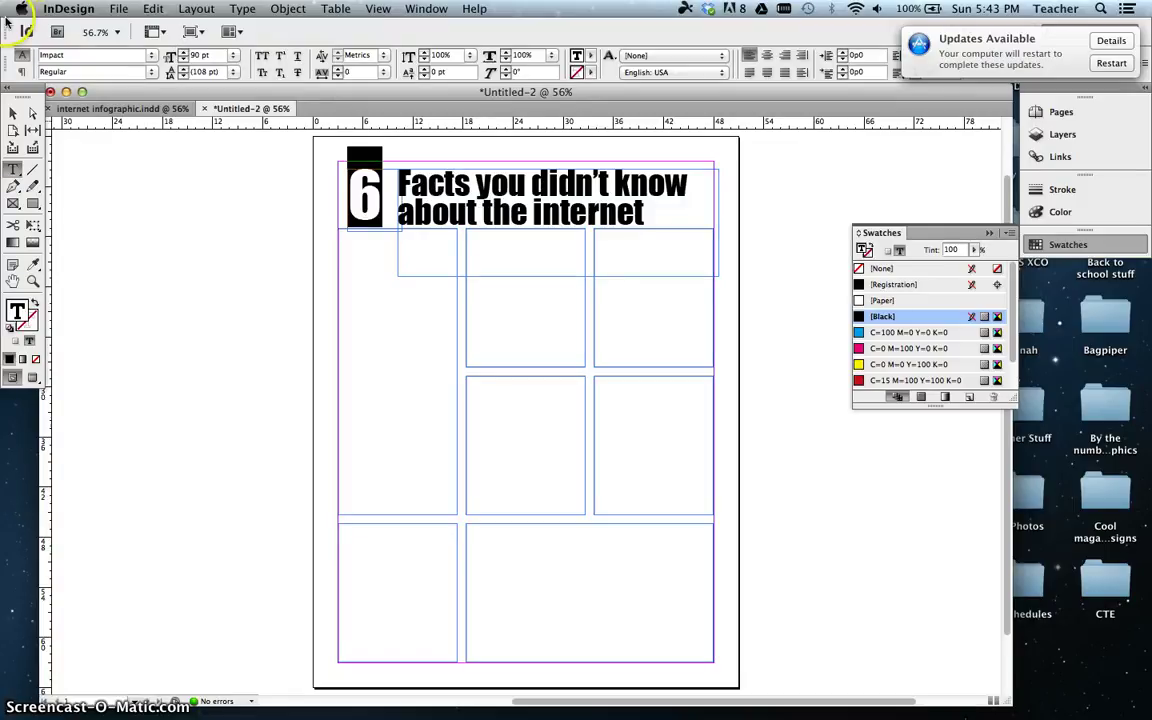
# Move the number 6 close to the heading text, to about X 5p7.4, Y 4p1.6, and deselect it
pyautogui.click(13, 115)
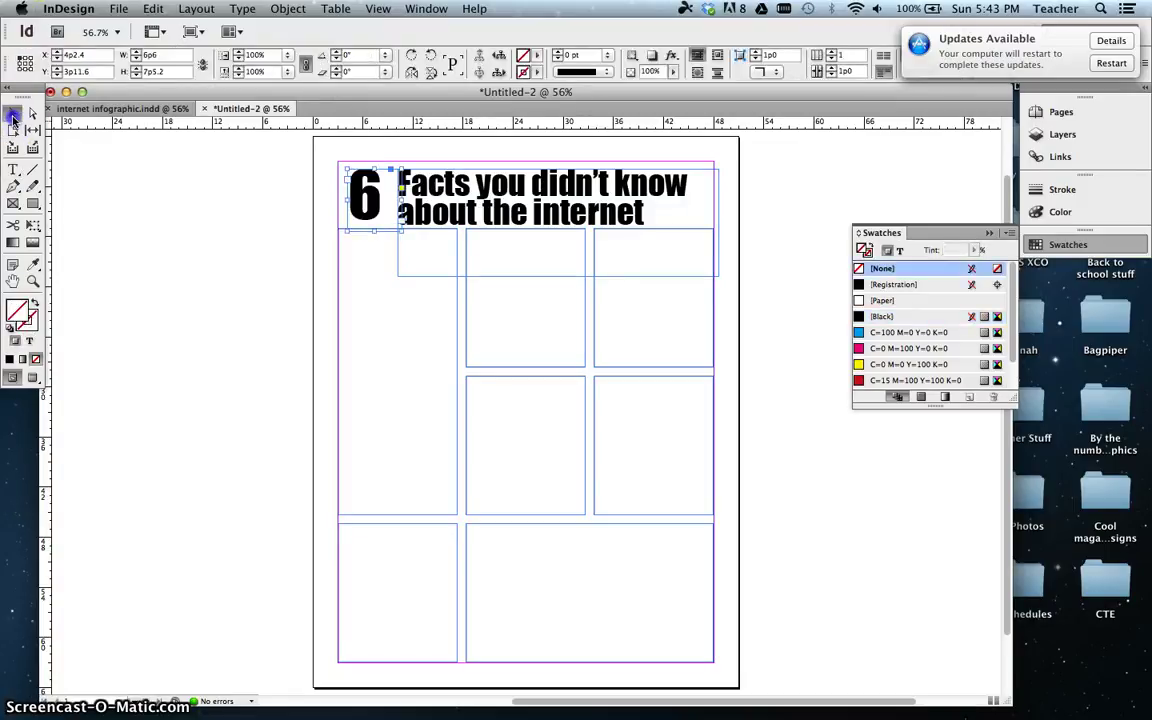
pyautogui.moveTo(356, 190); pyautogui.dragTo(370, 191)
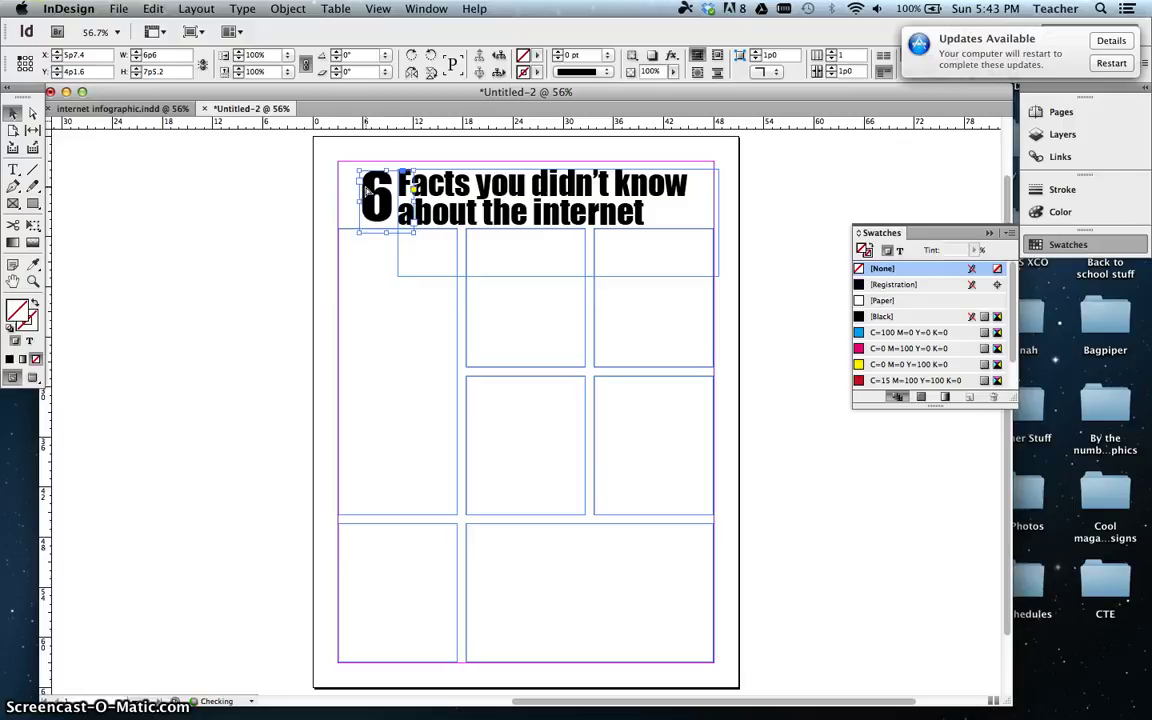
pyautogui.click(206, 222)
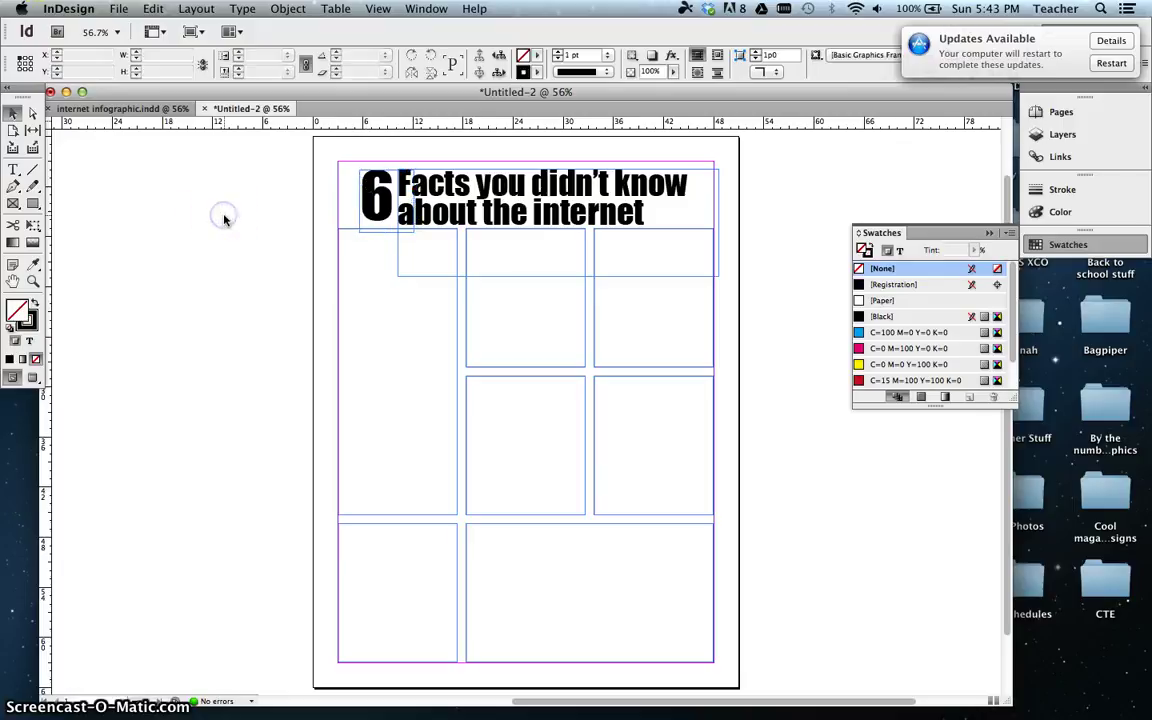
pyautogui.click(438, 215)
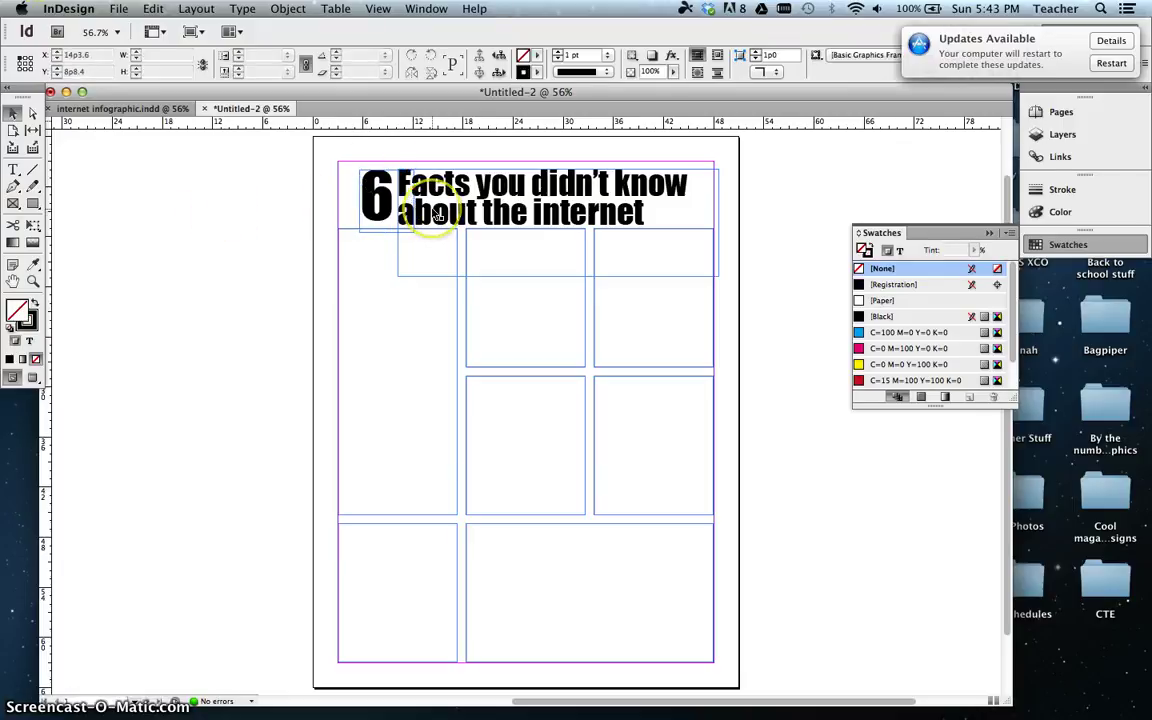
pyautogui.click(182, 292)
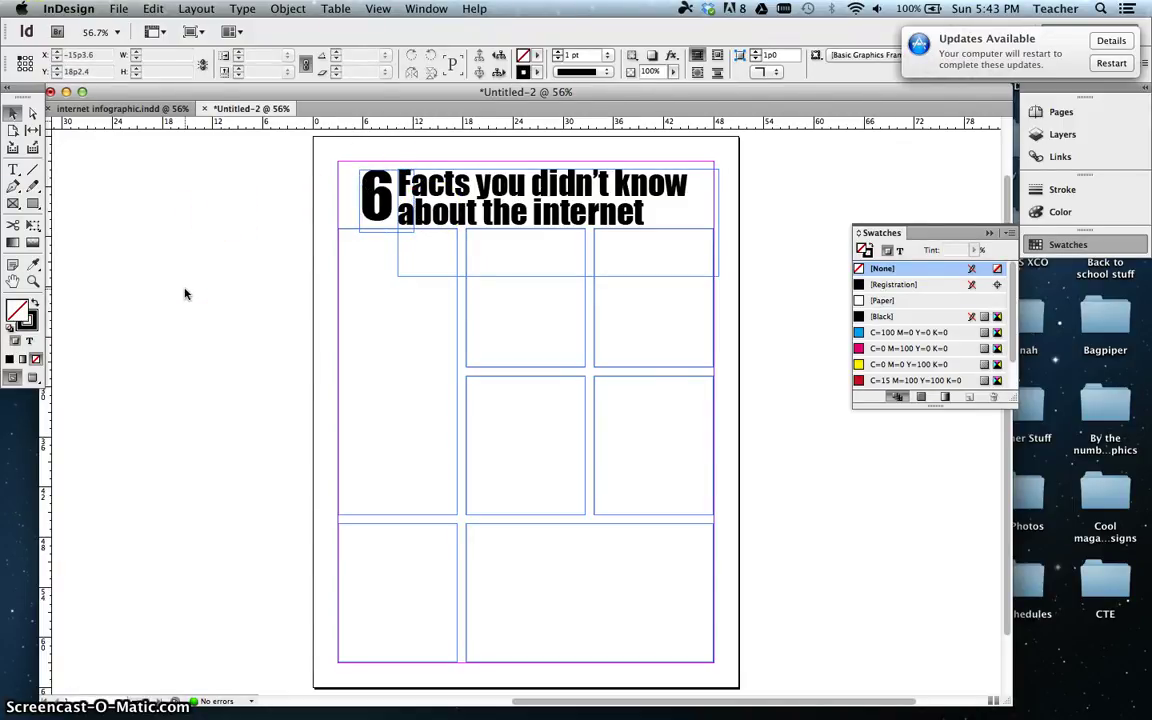
# Preview the page without guides and frame edges a few times, ending in the normal view
pyautogui.press('w')
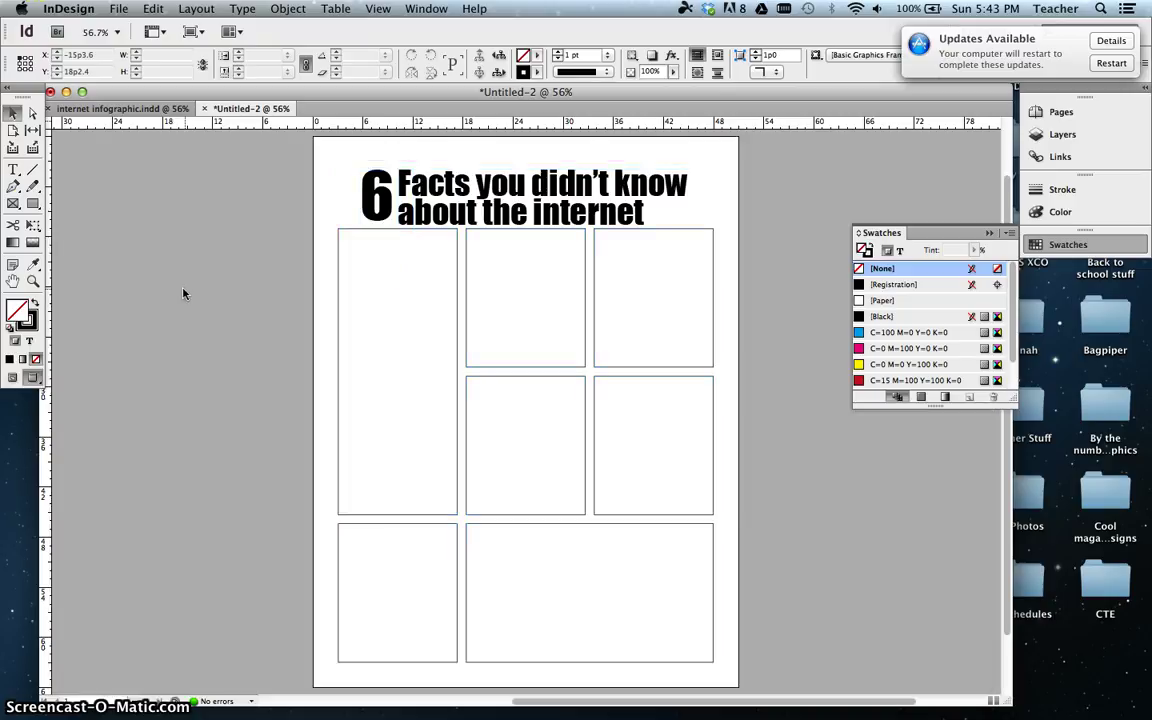
pyautogui.click(14, 116)
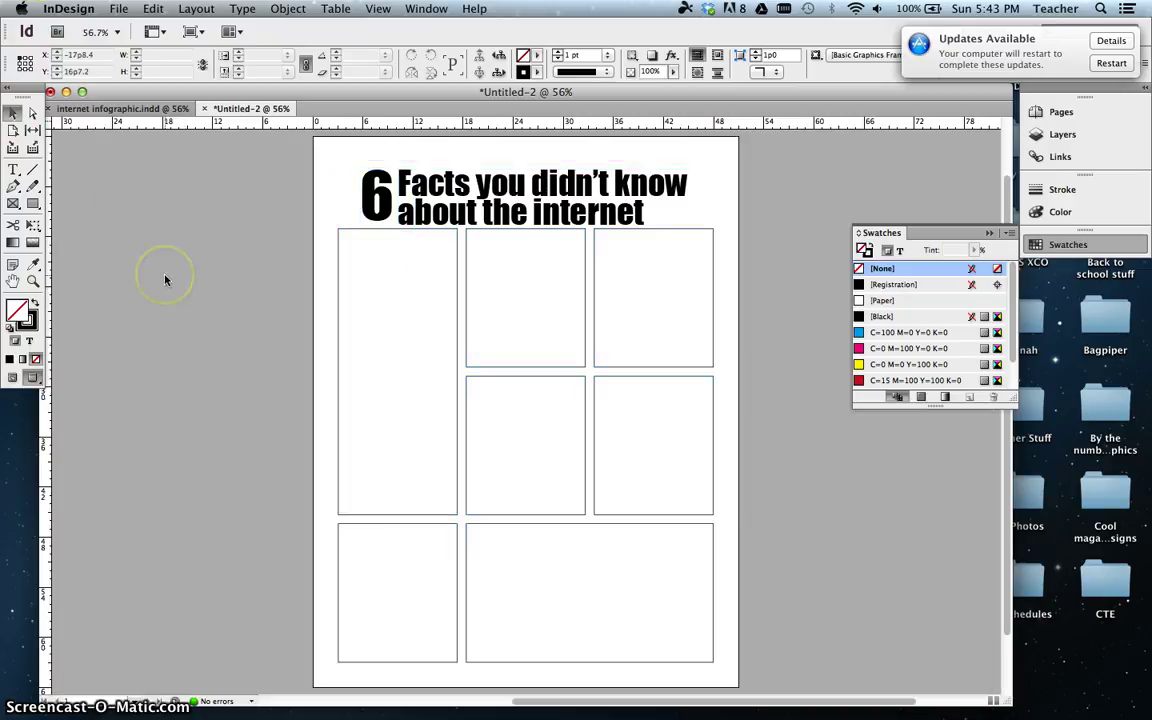
pyautogui.click(33, 377)
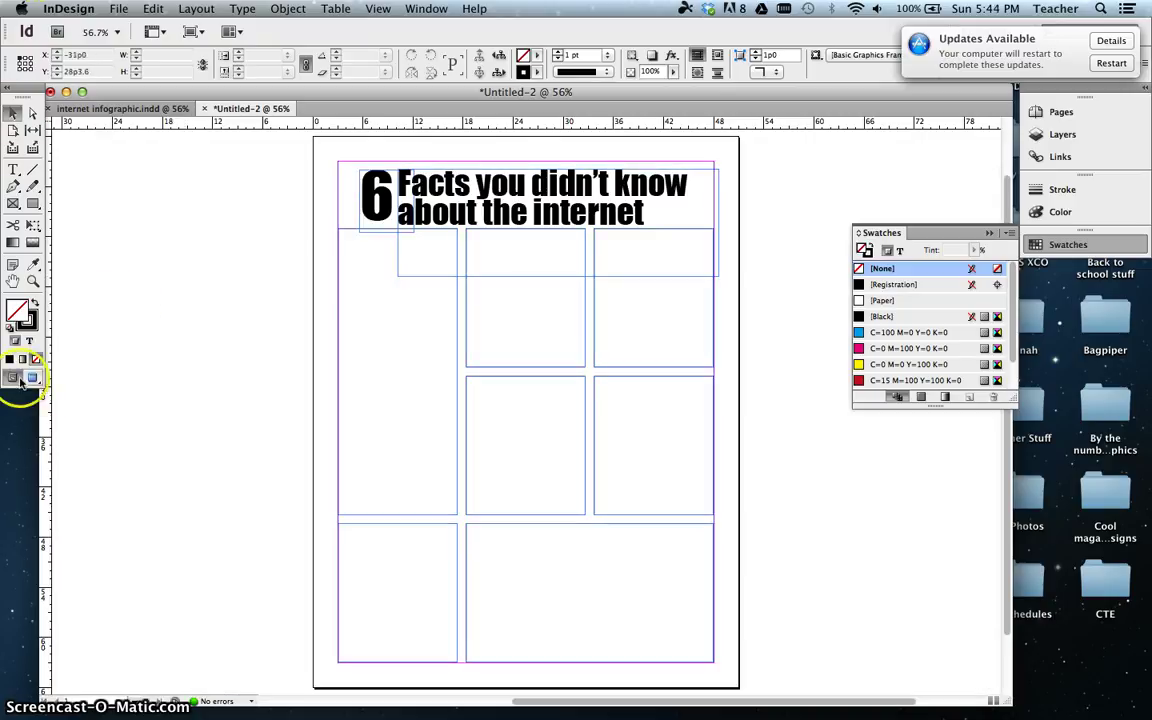
pyautogui.press('w')
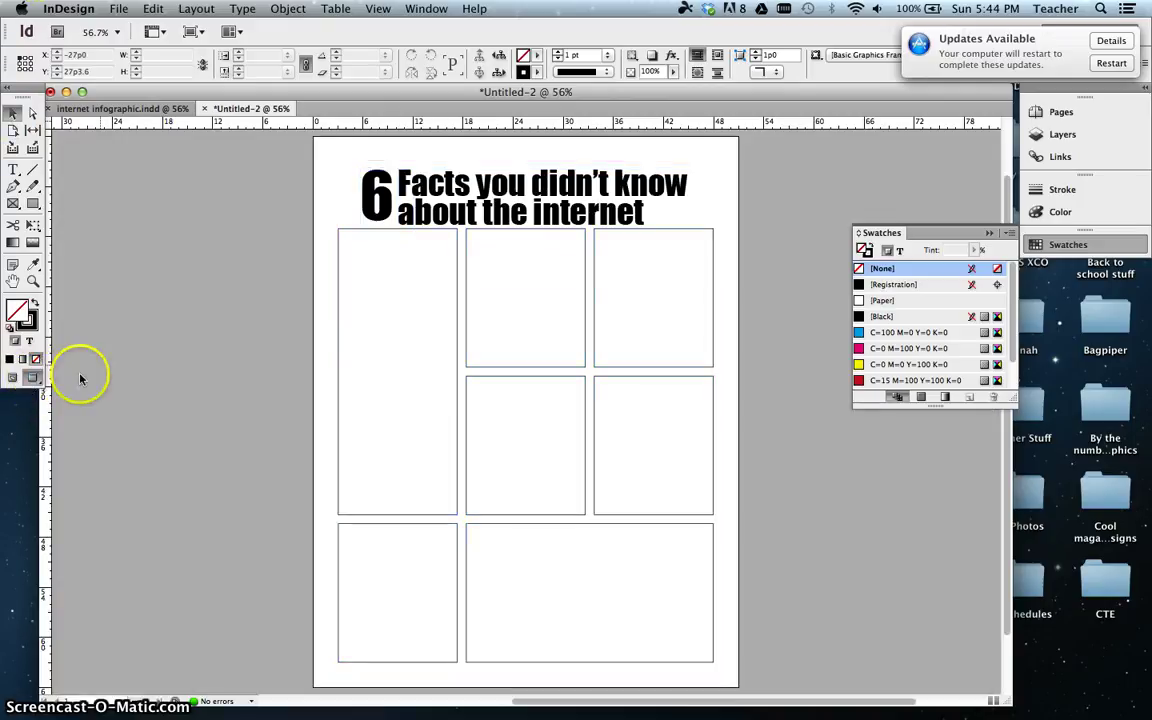
pyautogui.press('w')
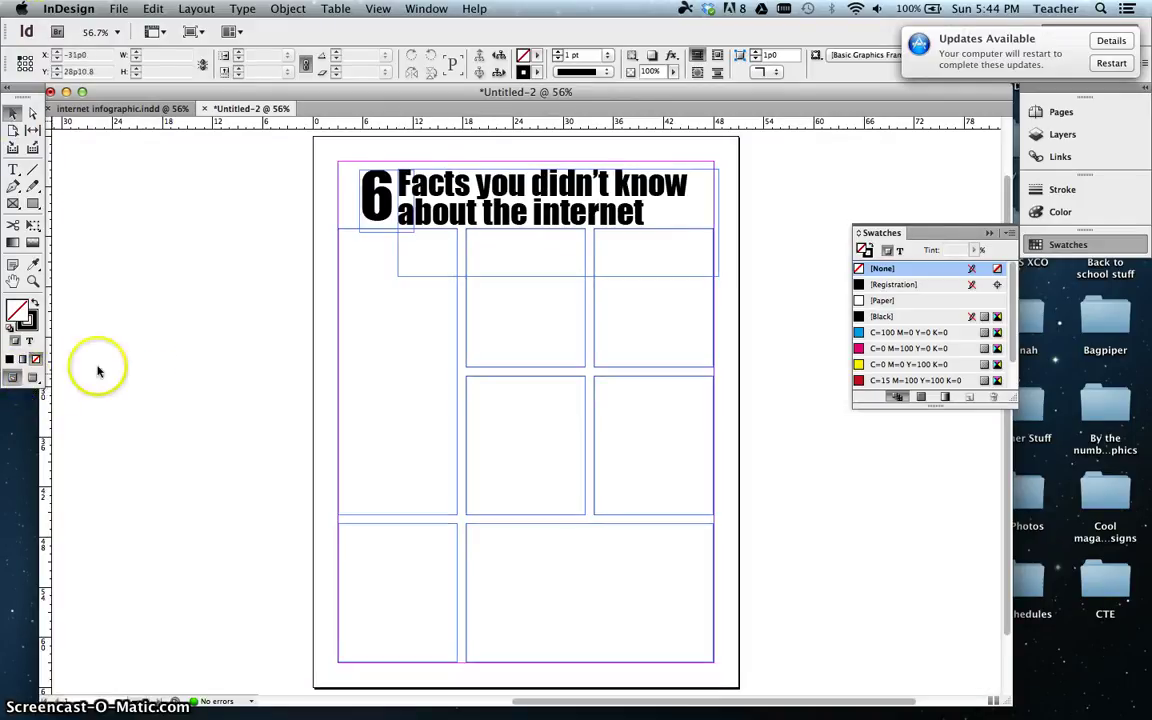
pyautogui.press('w')
pyautogui.press('w')
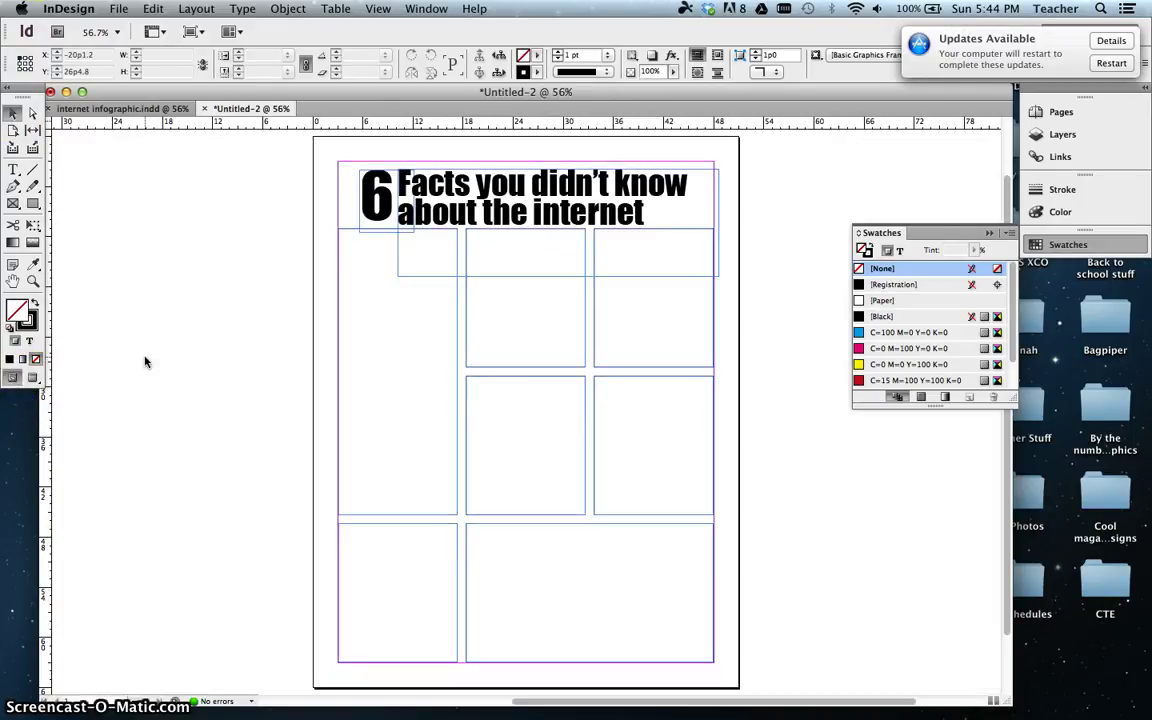
# Move the heading text frame up to Y 3p2.6, checking its position in the page preview
pyautogui.press('w')
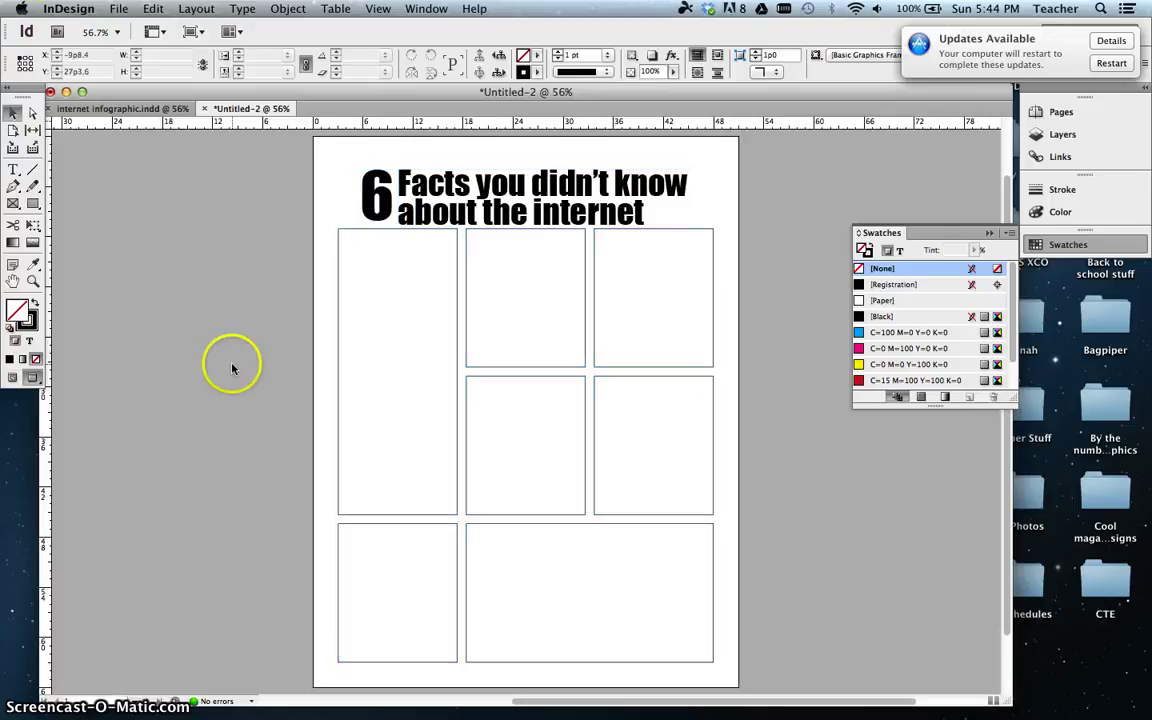
pyautogui.click(414, 222)
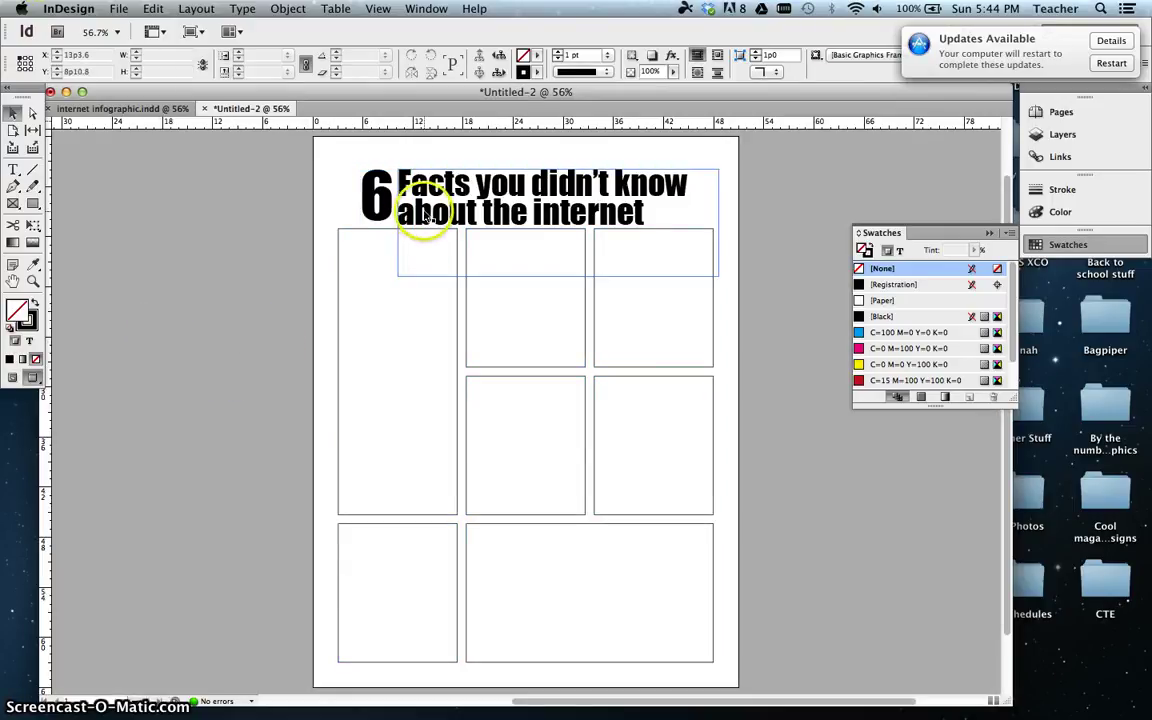
pyautogui.press('Up')
pyautogui.press('Up')
pyautogui.press('Up')
pyautogui.press('Up')
pyautogui.press('Up')
pyautogui.press('Up')
pyautogui.press('Up')
pyautogui.press('Up')
pyautogui.press('Up')
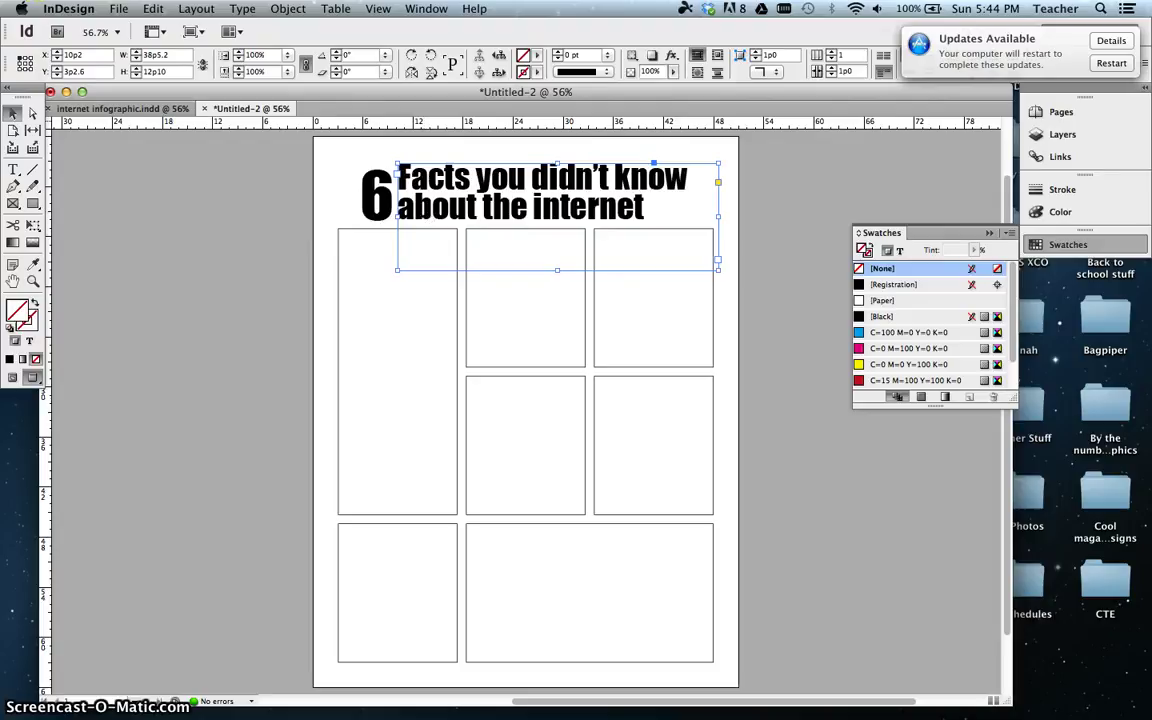
pyautogui.press('w')
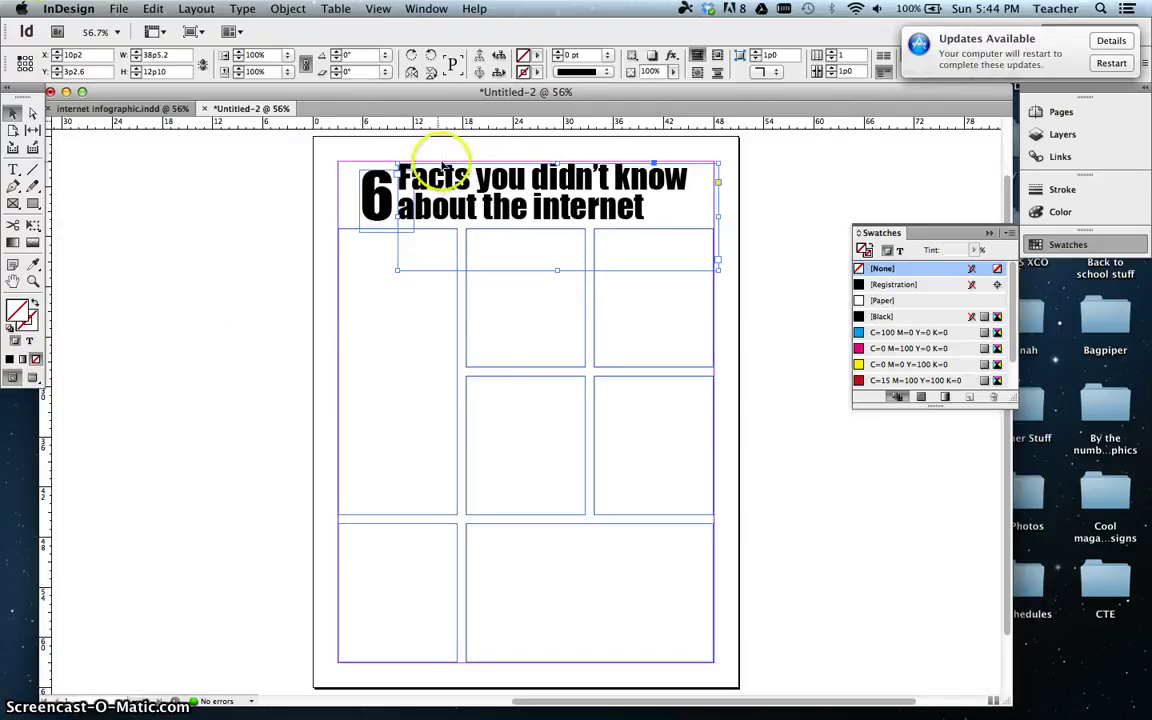
# Move the number 6 up to Y 3p5.6 beside the heading and preview the page without guides, returning to the normal view
pyautogui.click(375, 210)
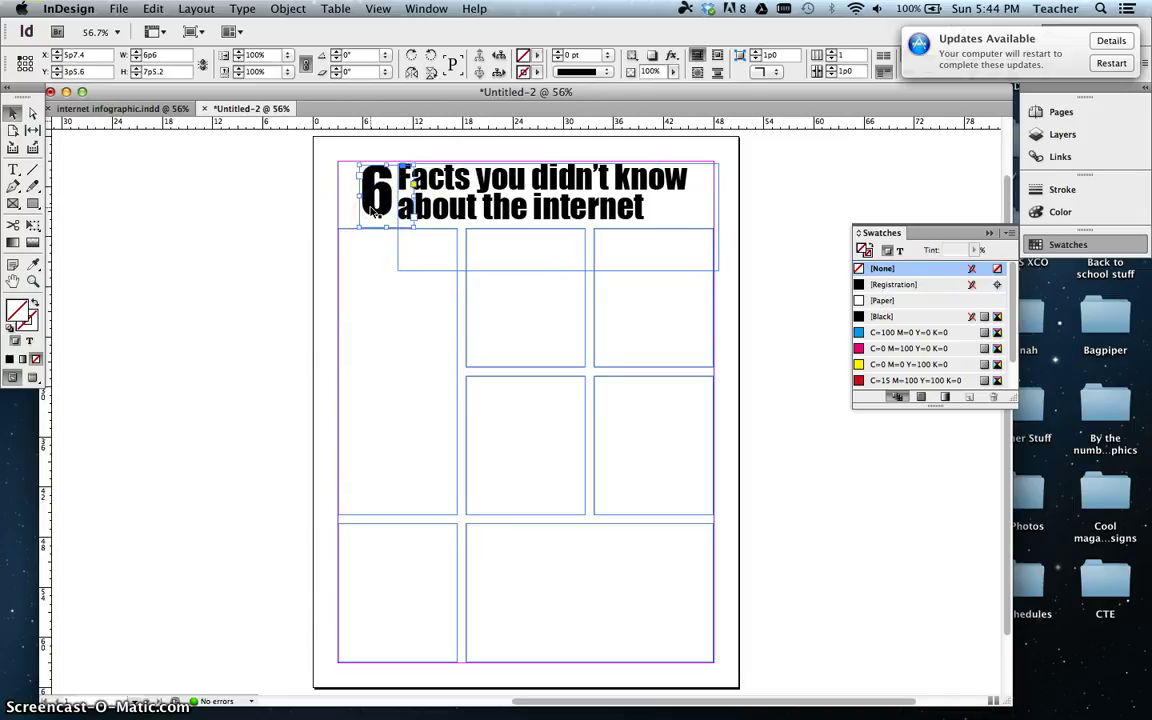
pyautogui.click(272, 224)
pyautogui.click(177, 287)
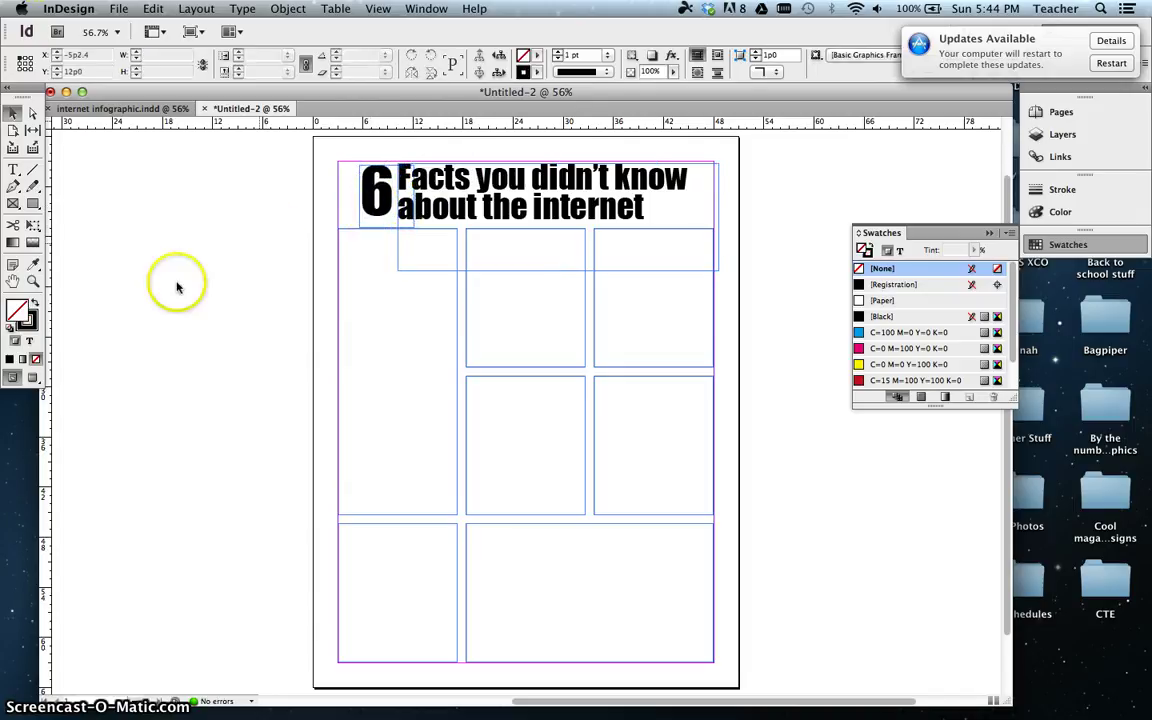
pyautogui.click(33, 377)
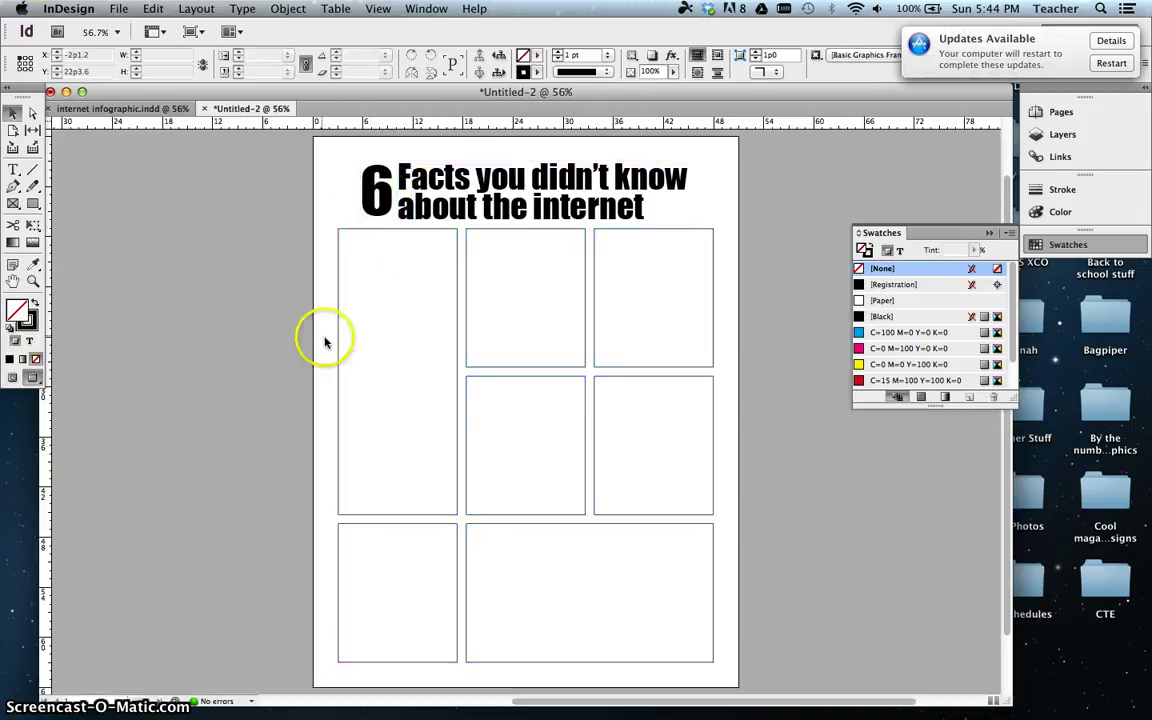
pyautogui.click(321, 347)
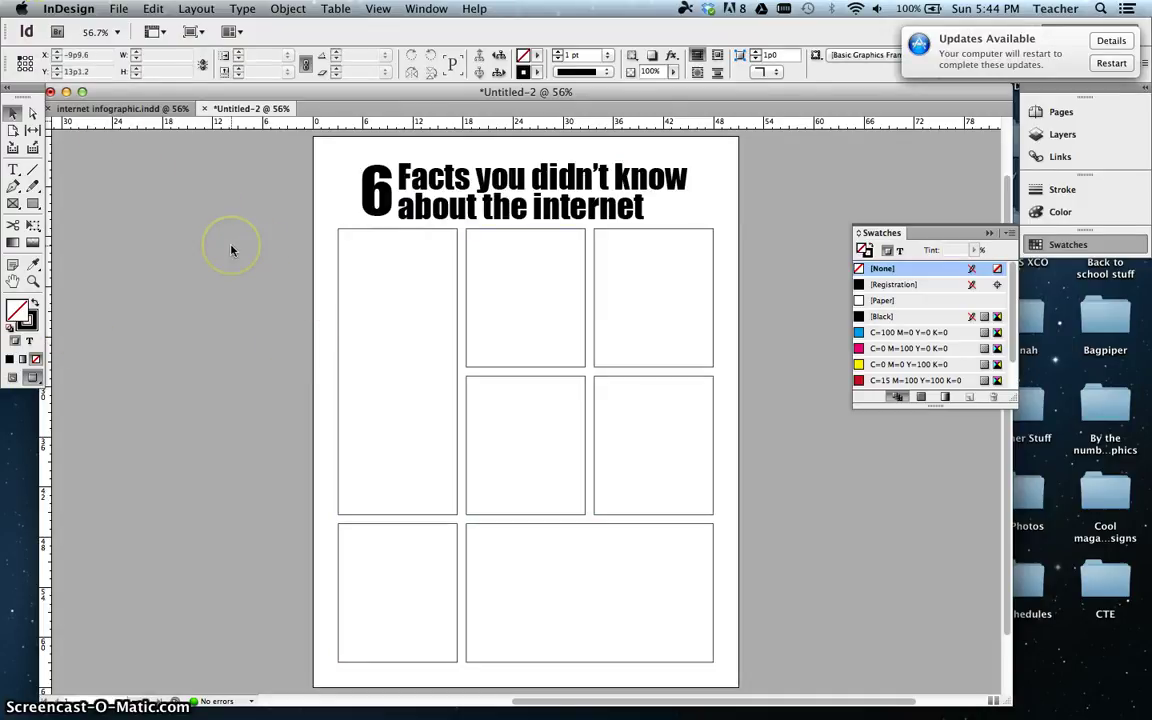
pyautogui.press('w')
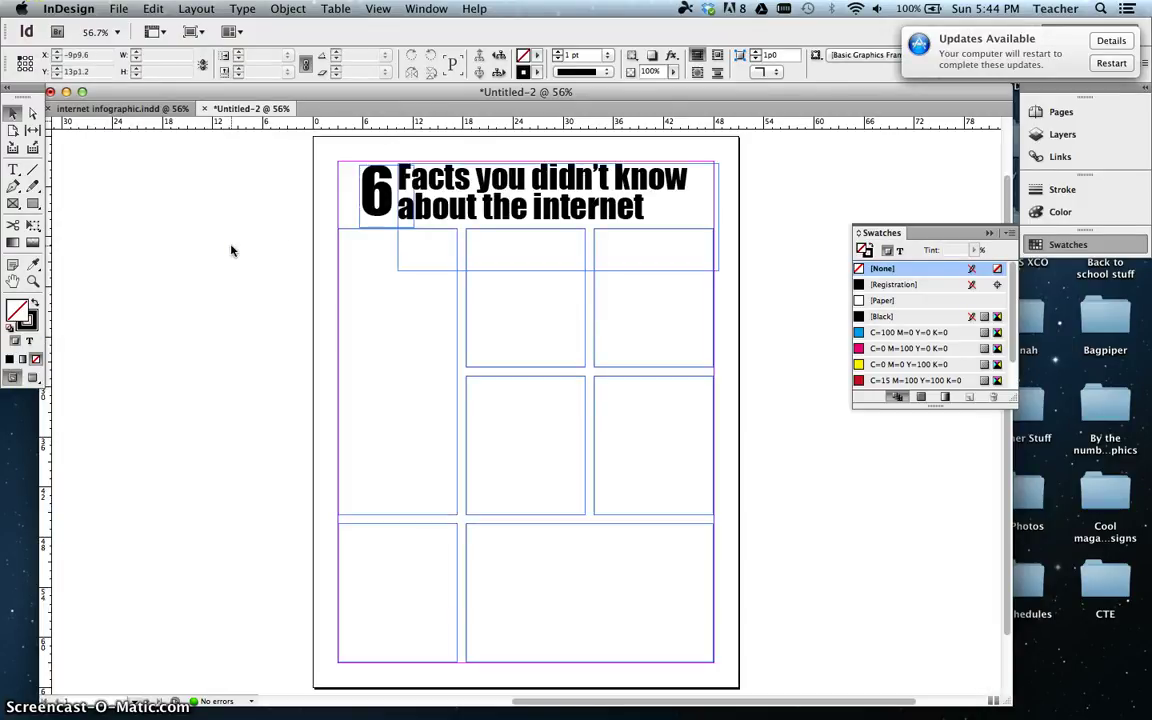
# Fill the tall left box with the yellow swatch C=0 M=0 Y=100 K=0
pyautogui.click(458, 355)
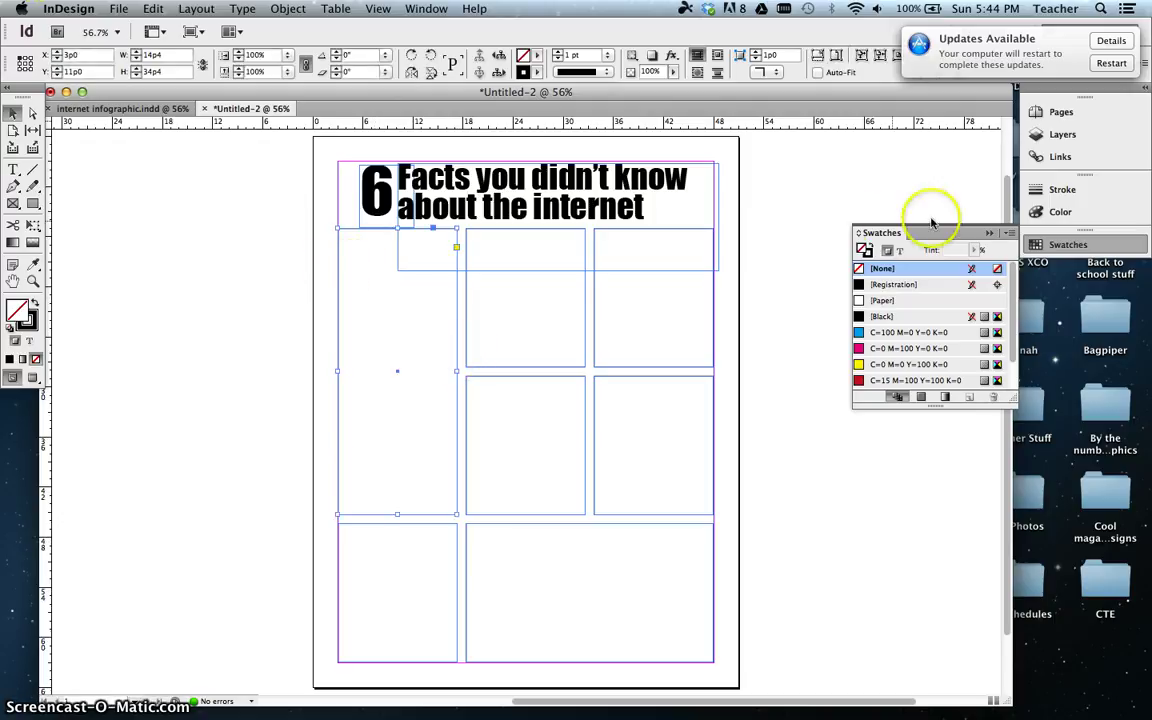
pyautogui.click(989, 232)
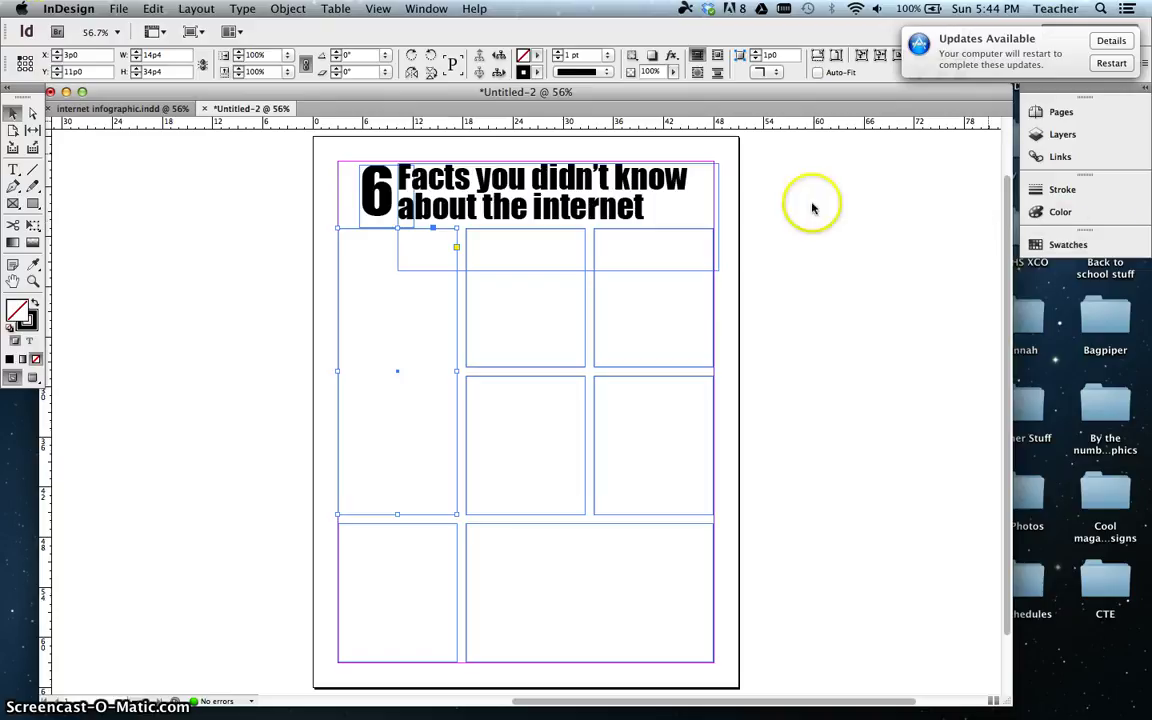
pyautogui.click(1067, 246)
pyautogui.moveTo(860, 378); pyautogui.dragTo(458, 392)
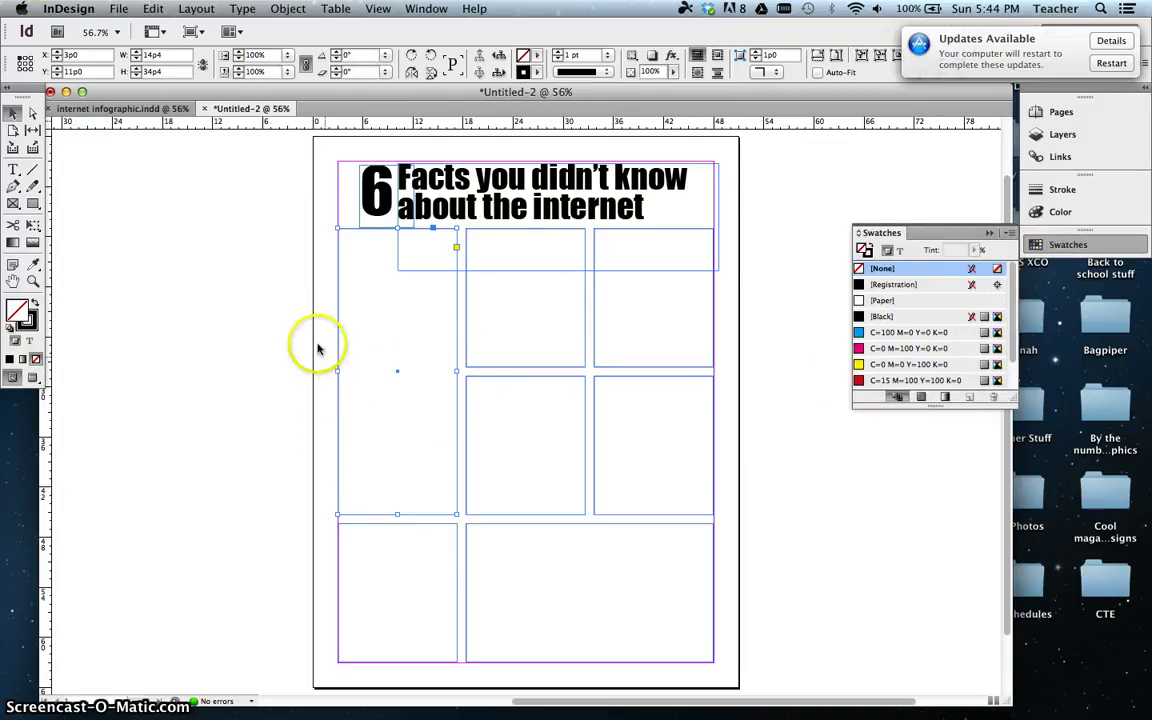
pyautogui.click(885, 364)
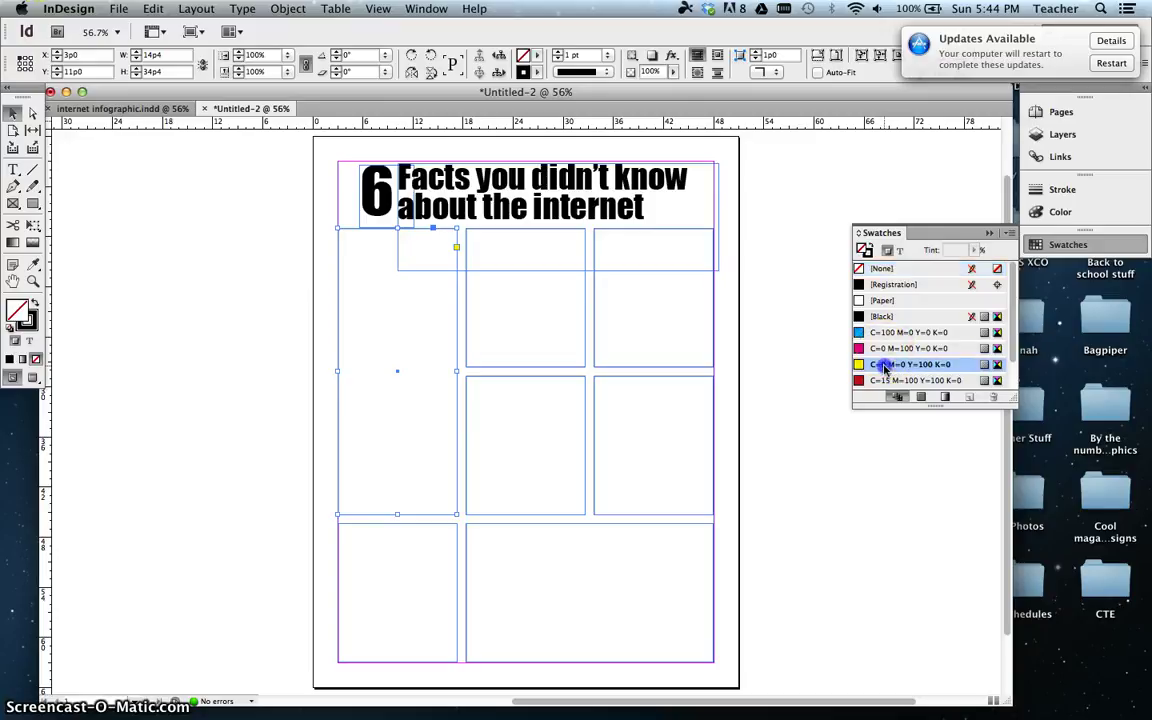
# Fill the top middle box with magenta C=0 M=100 Y=0 K=0 and the top right box with cyan C=100 M=0 Y=0 K=0
pyautogui.click(582, 334)
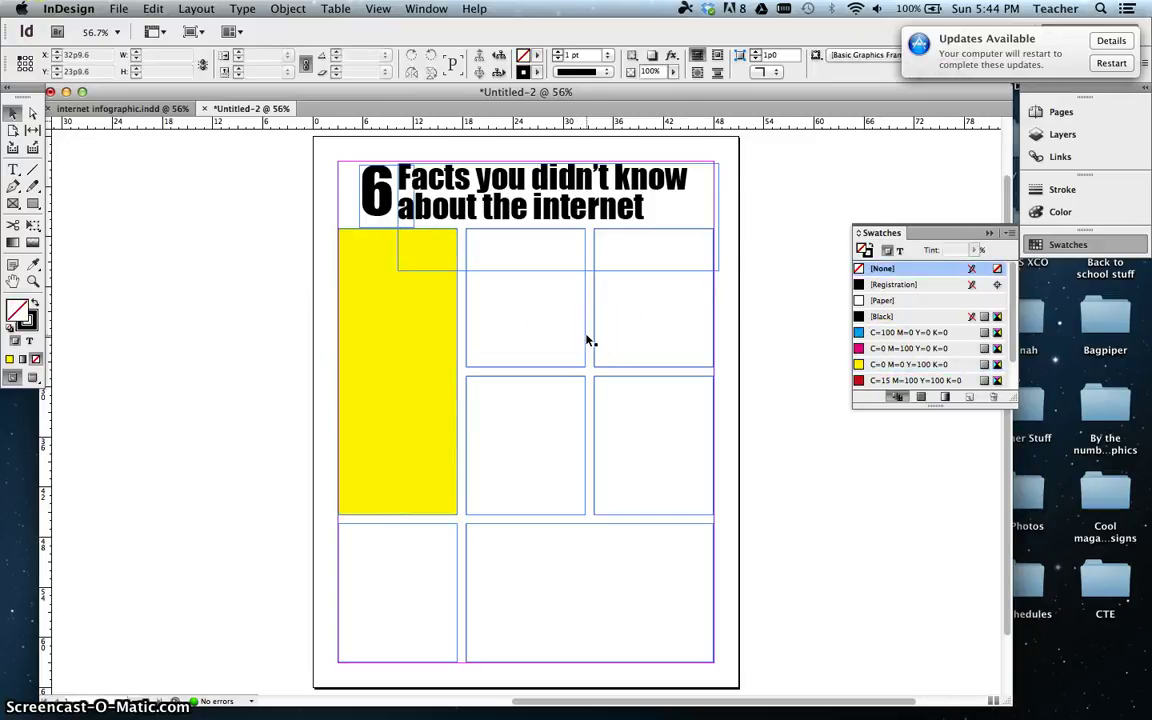
pyautogui.click(900, 348)
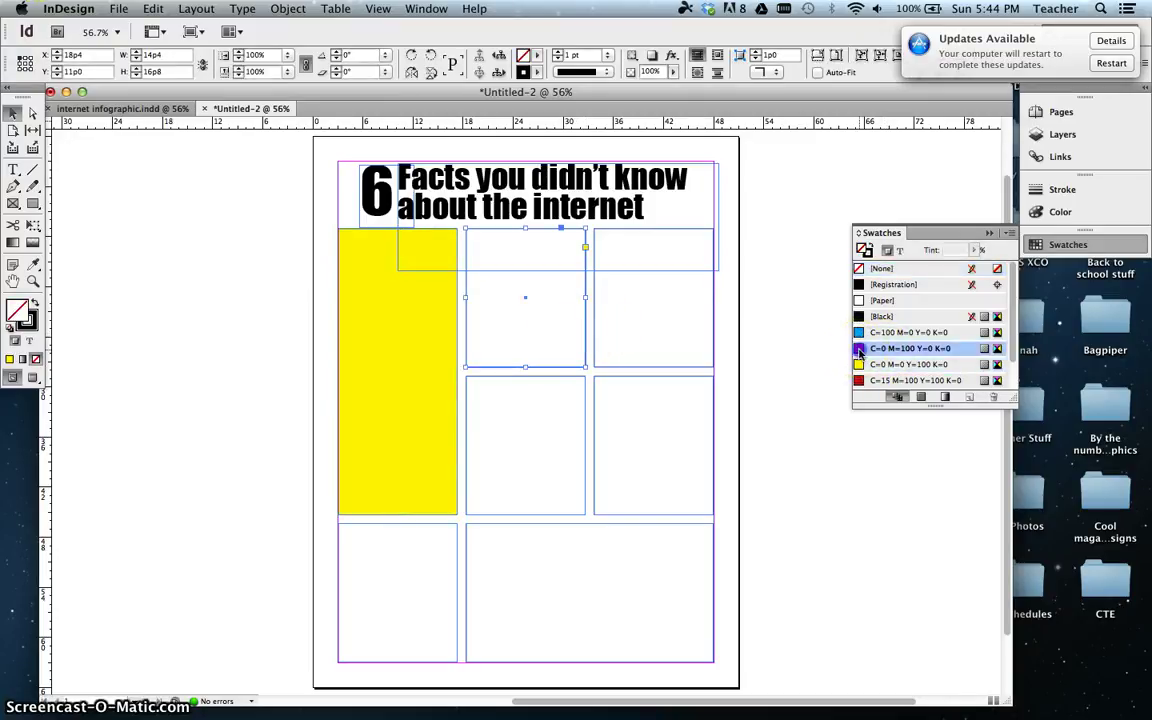
pyautogui.click(694, 352)
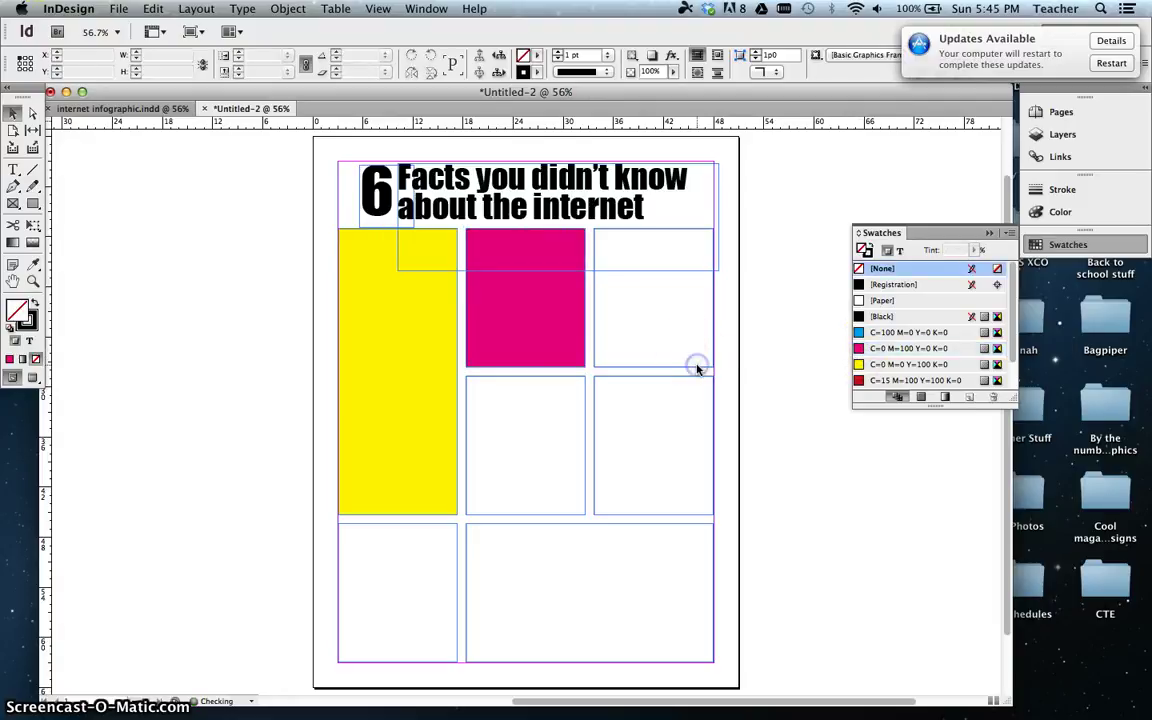
pyautogui.click(698, 370)
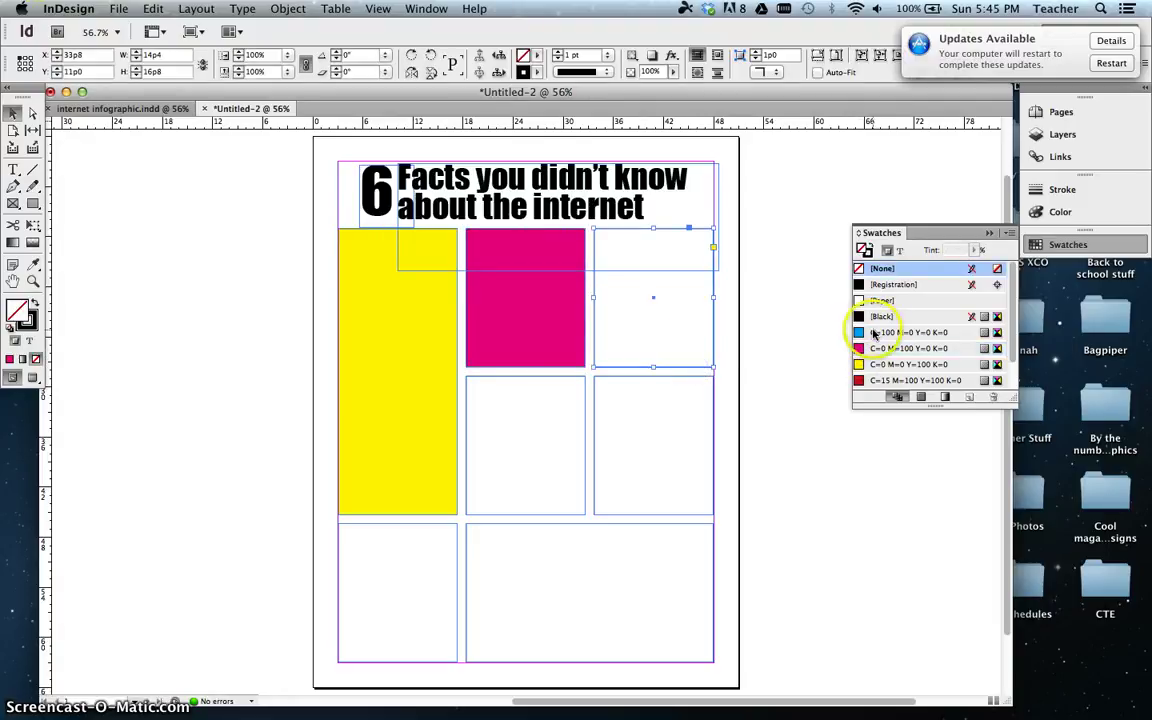
pyautogui.click(905, 332)
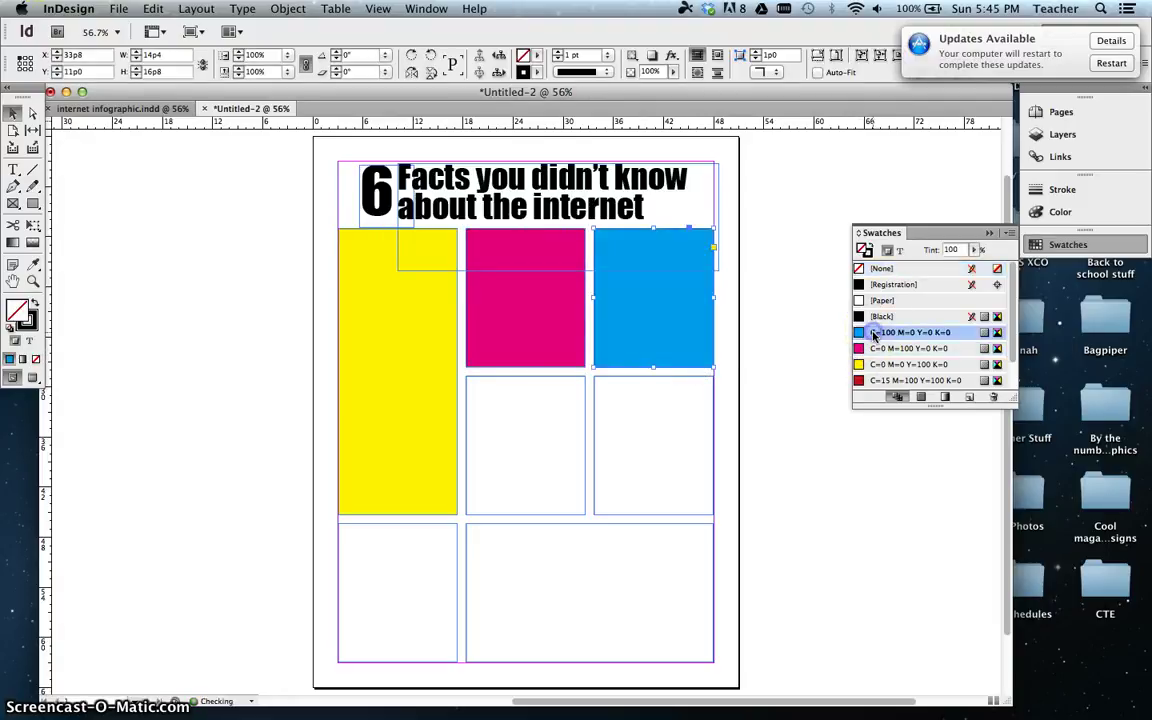
# Fill the center box with green C=75 M=5 Y=100 K=0 and the box to its right with red C=15 M=100 Y=100 K=0
pyautogui.click(583, 382)
pyautogui.scroll(-2, 900, 355)
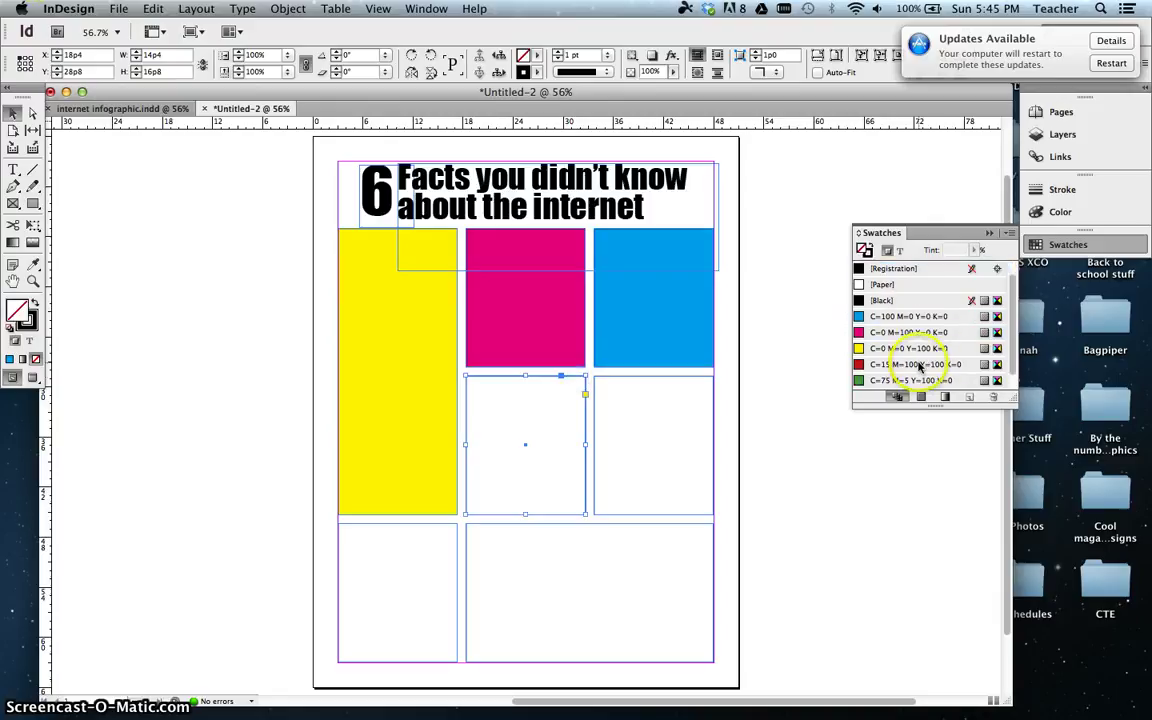
pyautogui.click(911, 364)
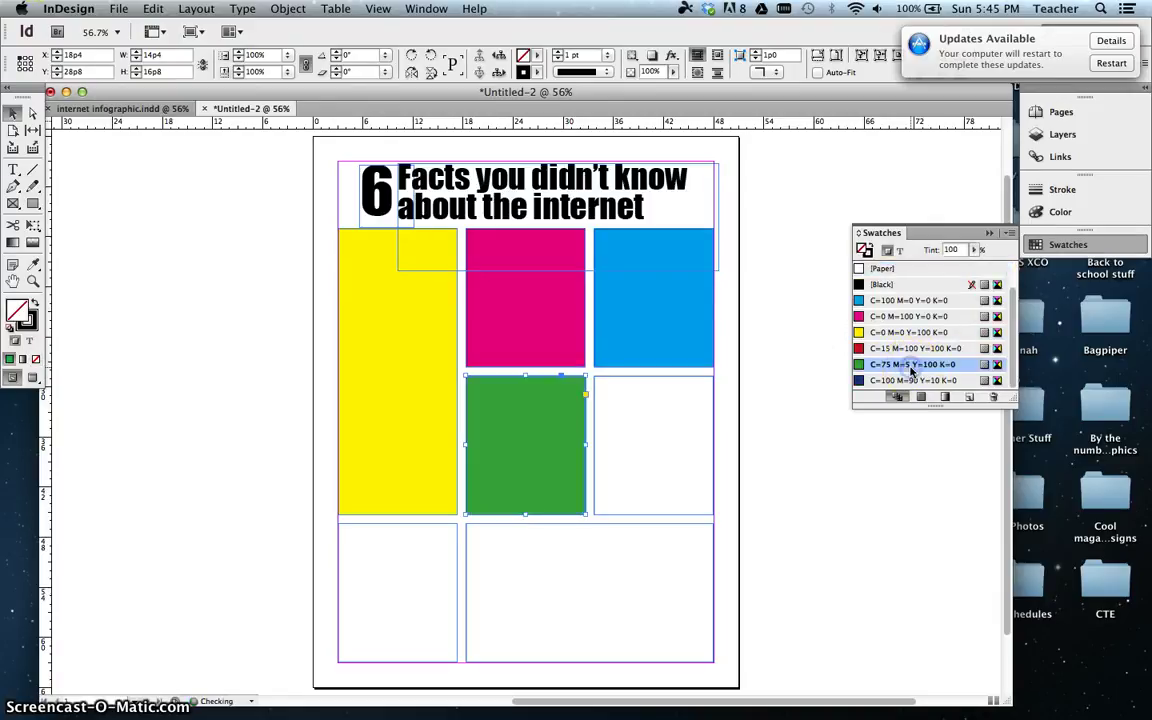
pyautogui.click(670, 382)
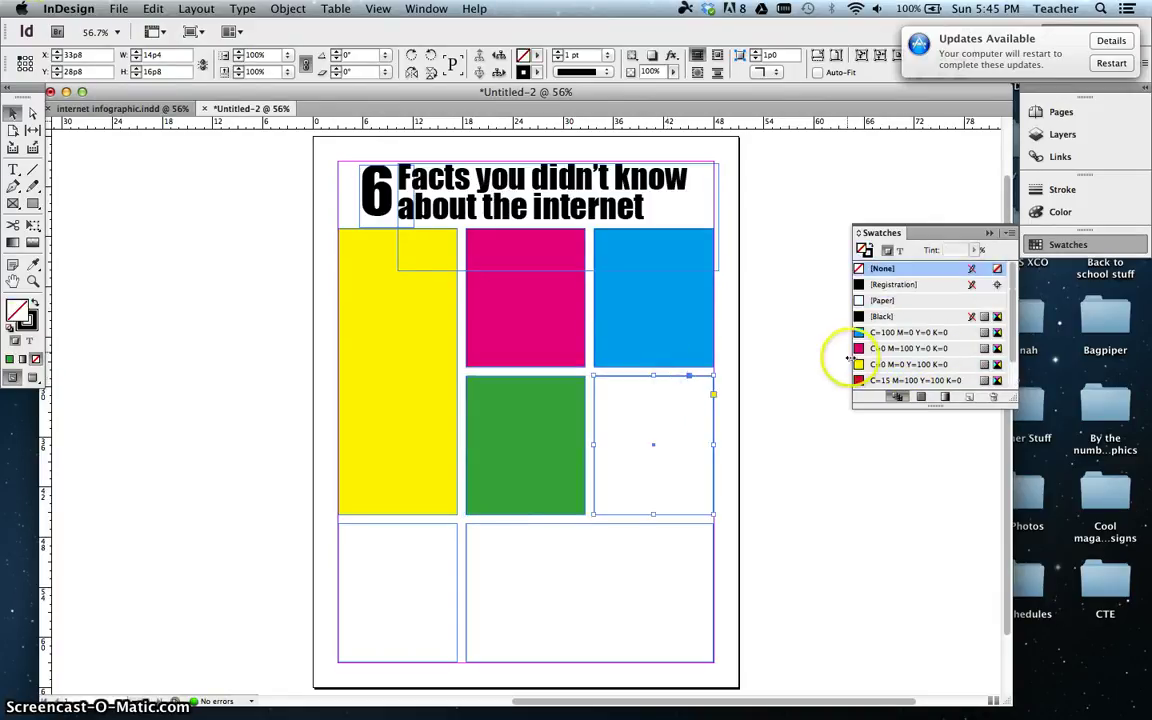
pyautogui.click(875, 381)
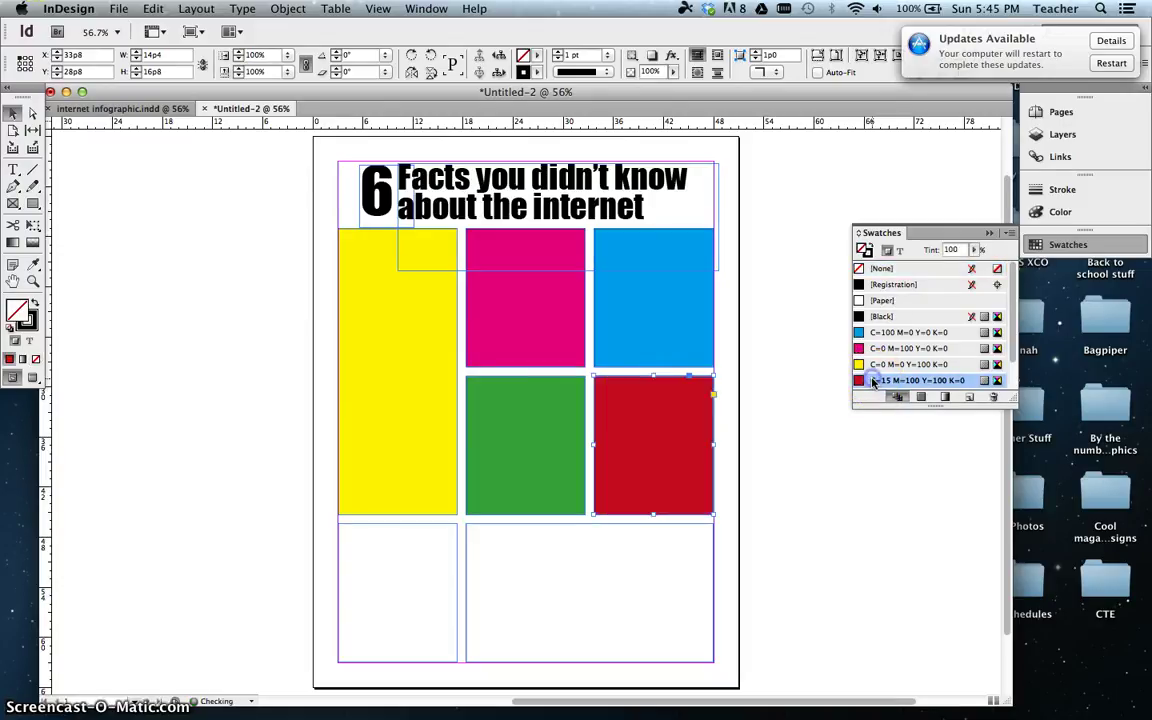
# Fill the wide bottom box with magenta C=0 M=100 Y=0 K=0 and the bottom left box with a custom purple, C=32 M=83 Y=0 K=0
pyautogui.click(624, 529)
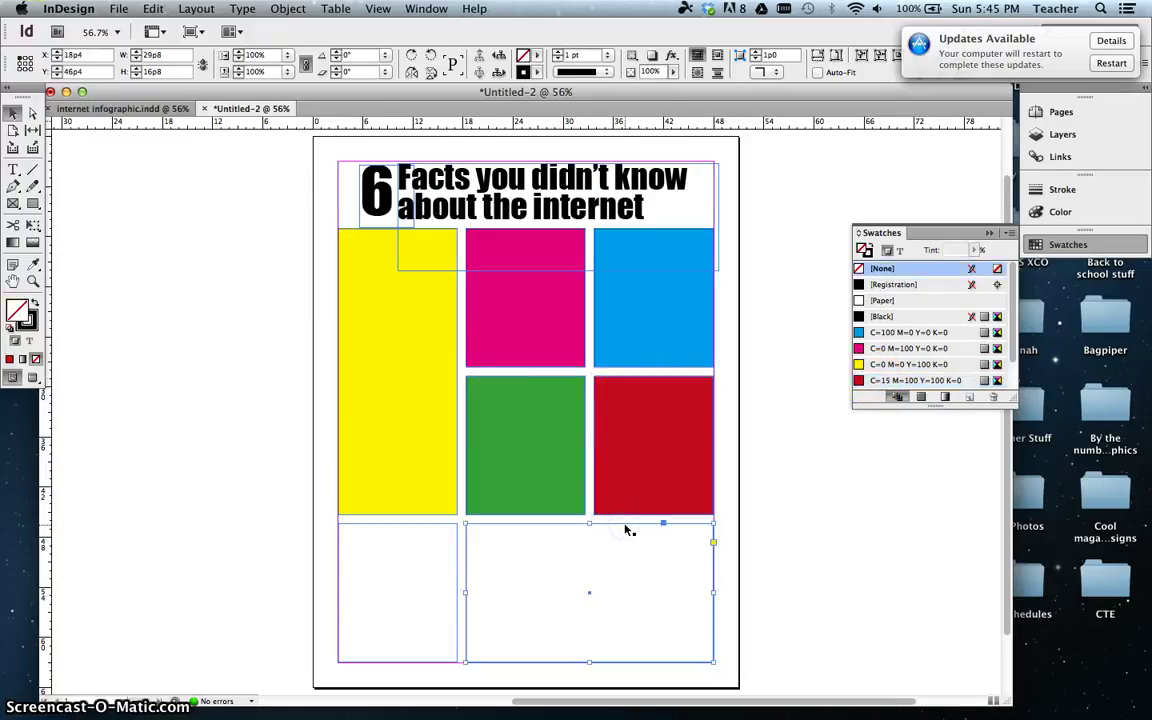
pyautogui.click(890, 348)
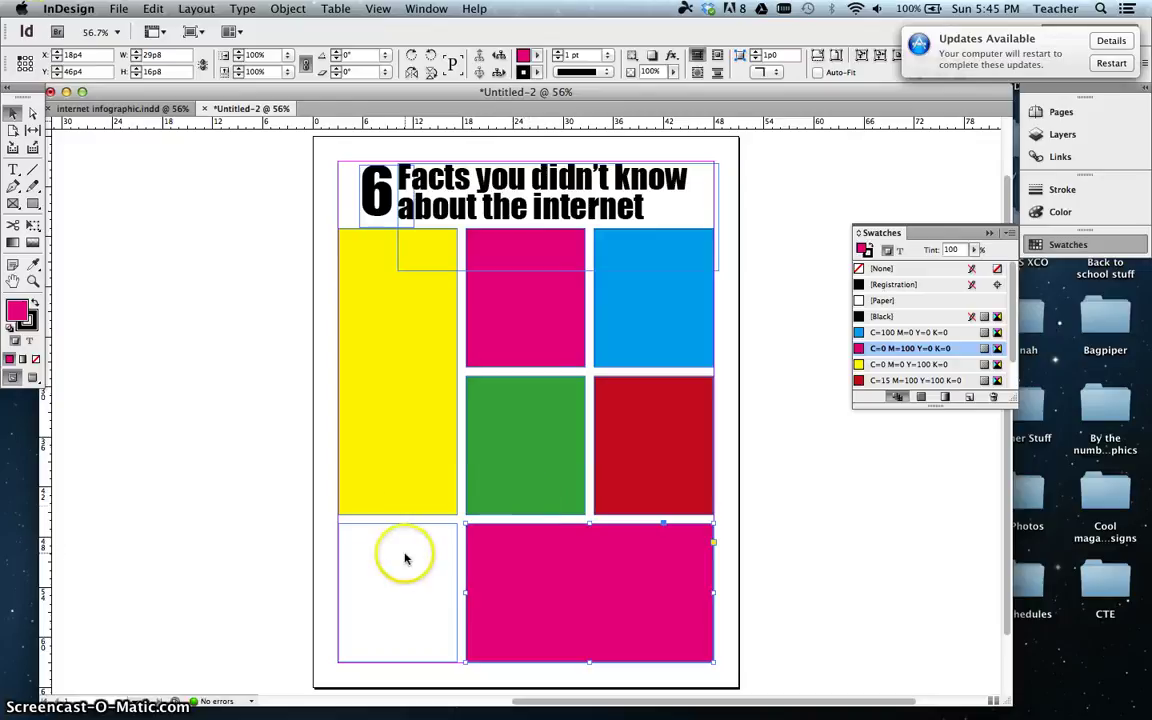
pyautogui.click(421, 527)
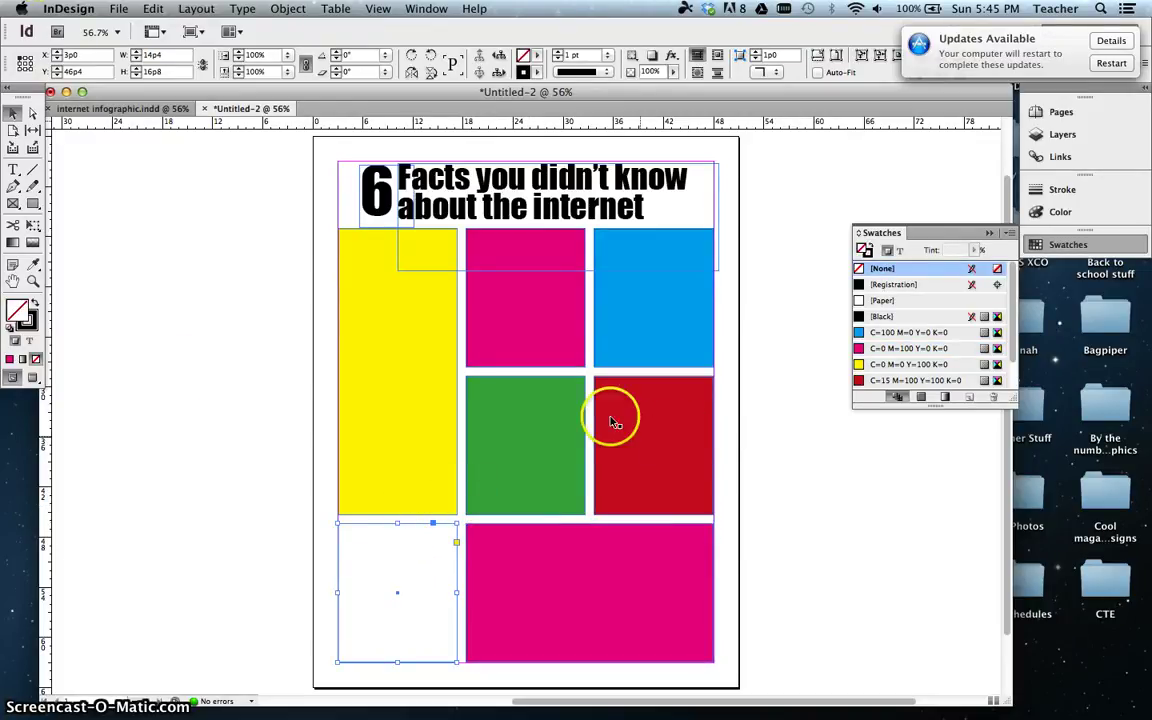
pyautogui.click(15, 313)
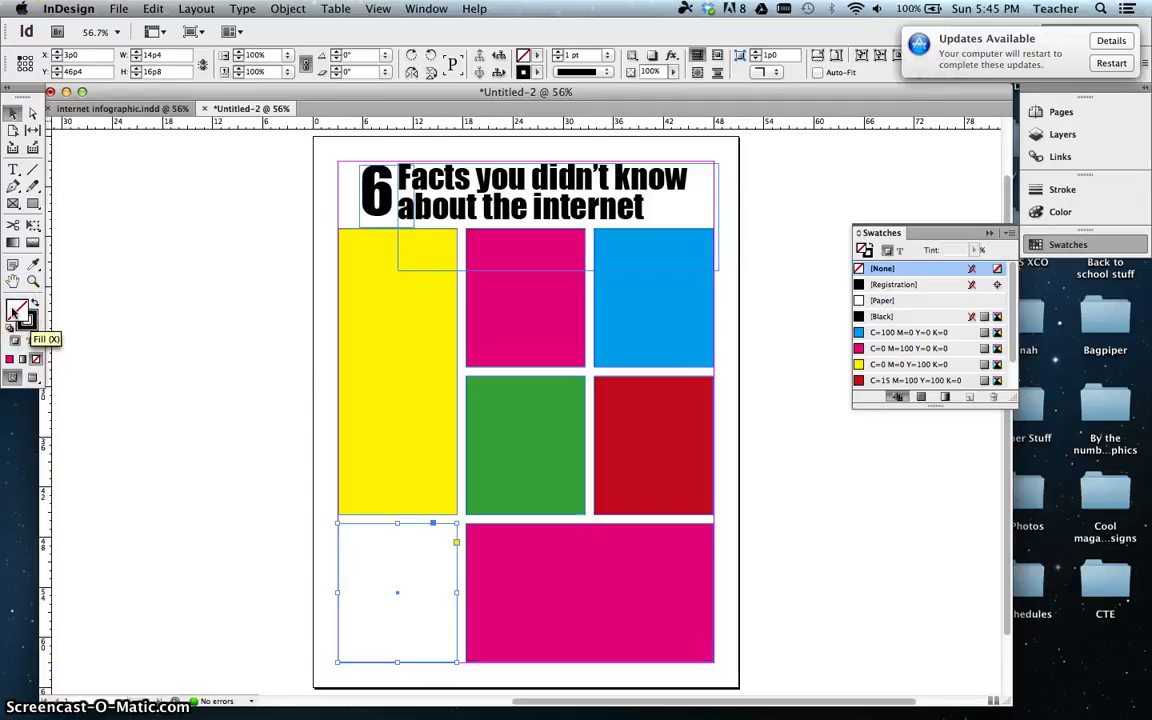
pyautogui.click(16, 312)
pyautogui.doubleClick(22, 316)
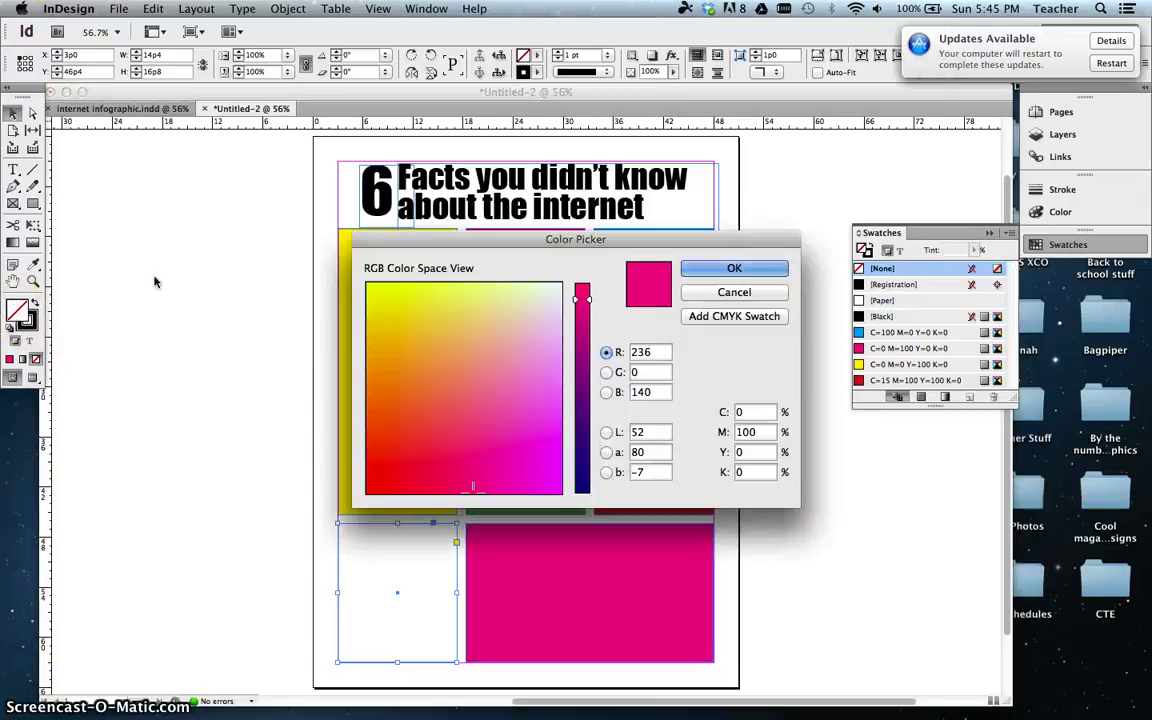
pyautogui.click(553, 483)
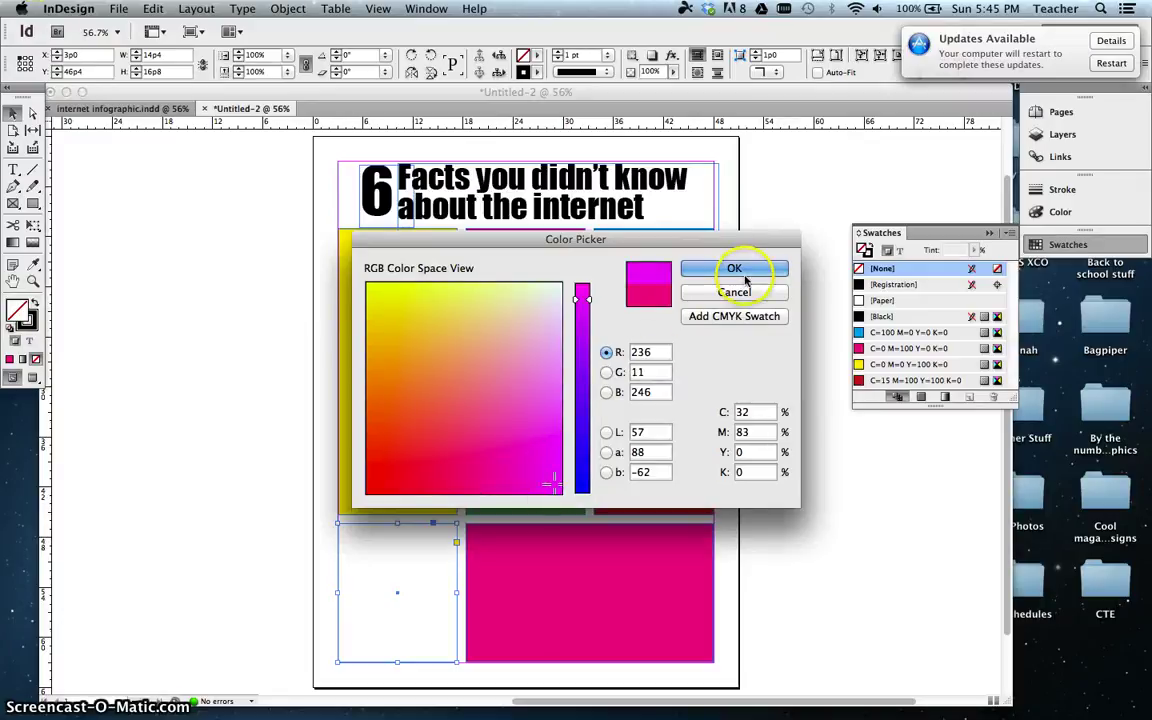
pyautogui.click(740, 269)
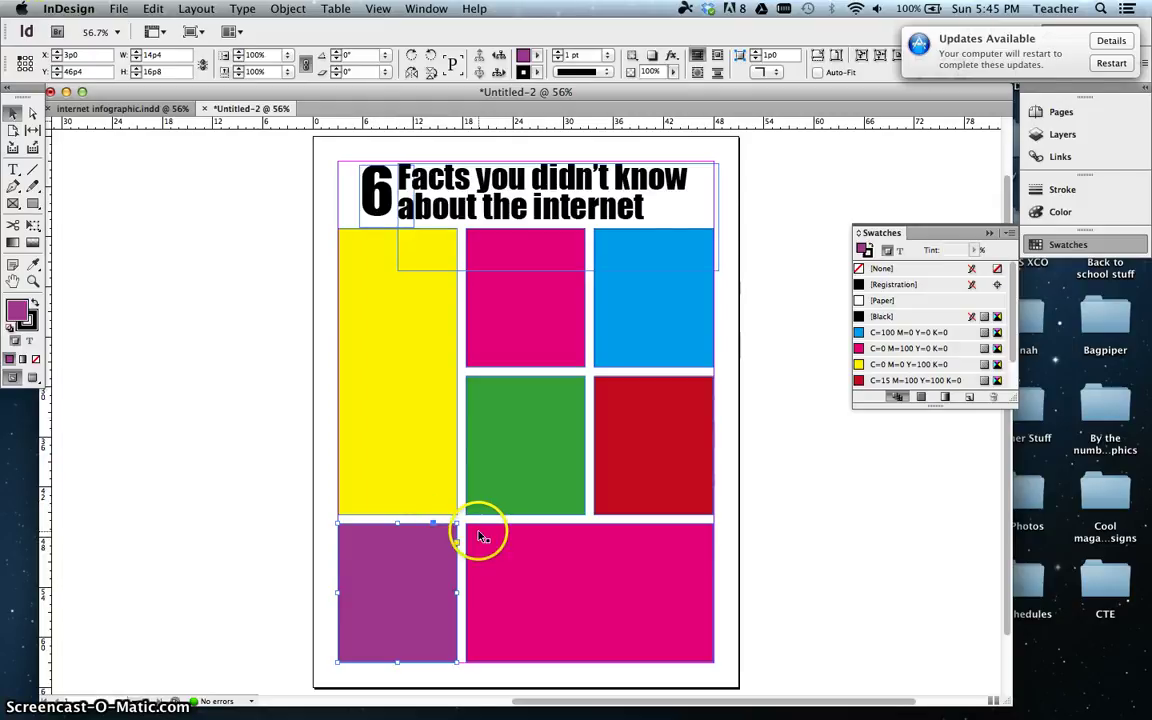
pyautogui.click(12, 311)
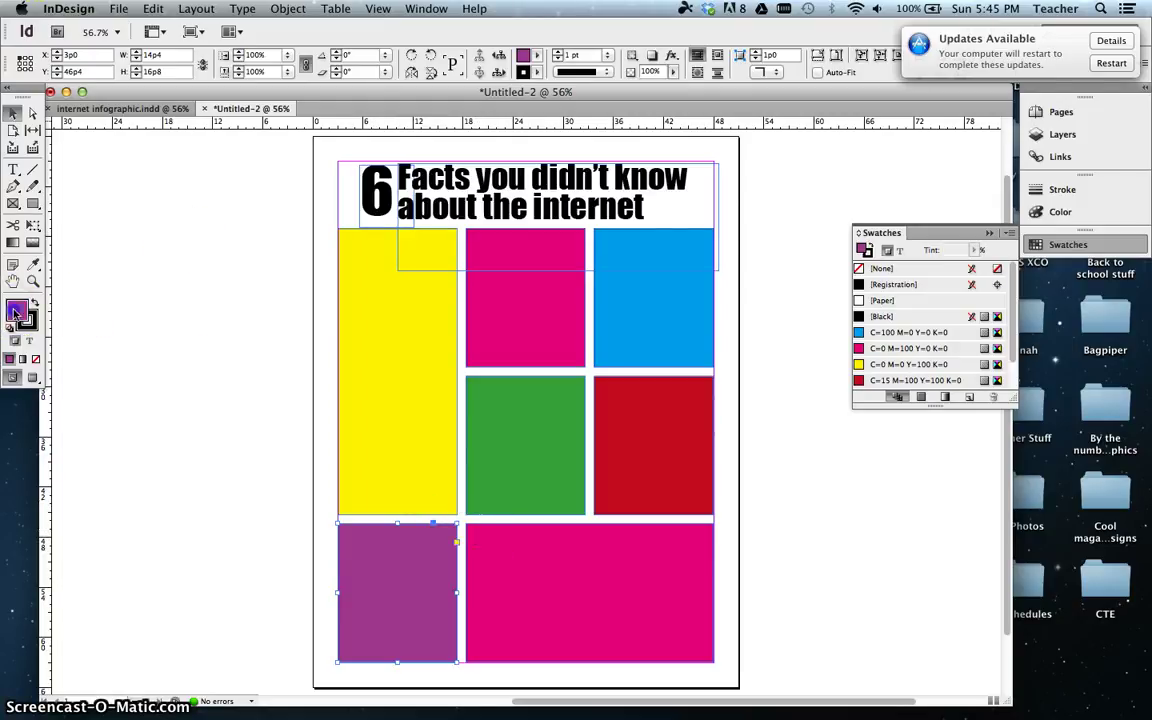
pyautogui.doubleClick(16, 313)
pyautogui.click(387, 291)
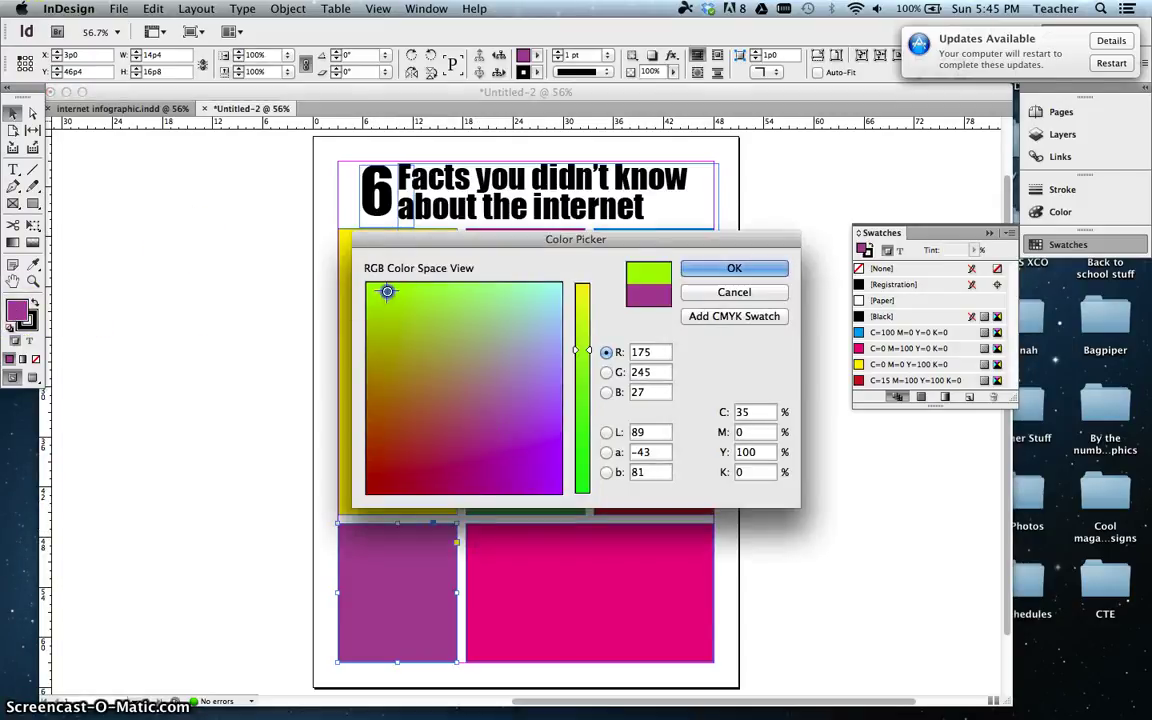
pyautogui.moveTo(387, 291)
pyautogui.mouseDown()
pyautogui.moveTo(522, 288)
pyautogui.moveTo(548, 309)
pyautogui.moveTo(527, 383)
pyautogui.moveTo(493, 405)
pyautogui.mouseUp()
pyautogui.click(703, 293)
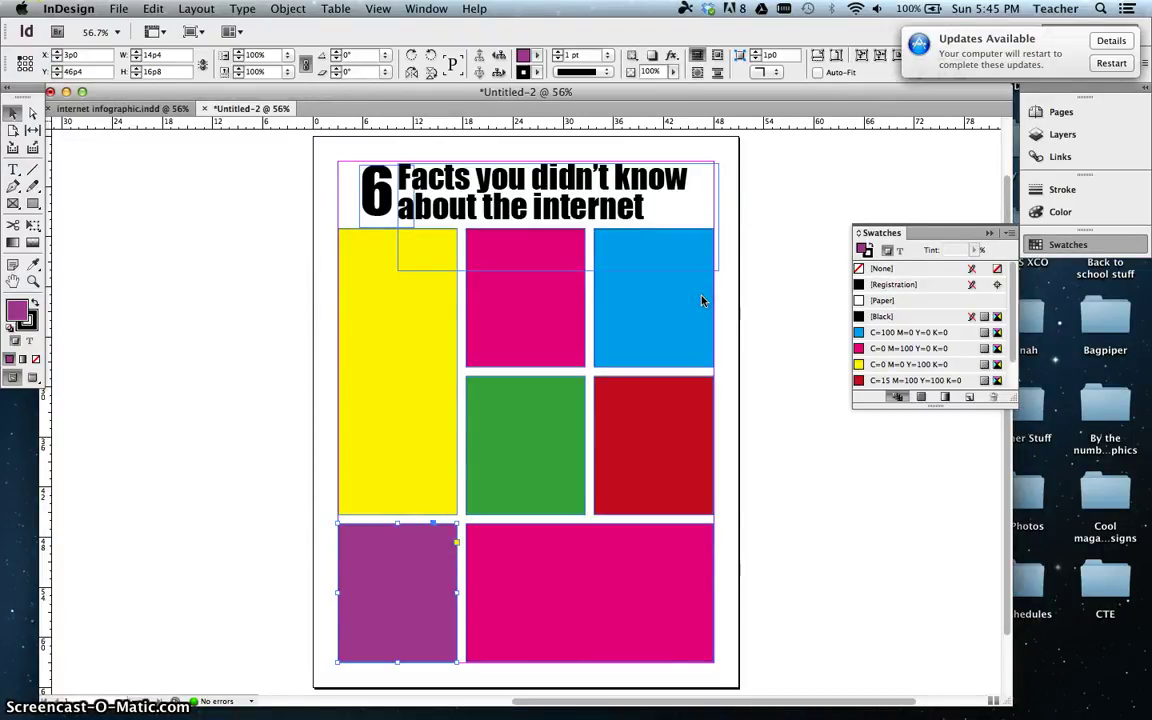
# Shorten the heading's text frame from below so it ends just above the colored boxes, and select the yellow box
pyautogui.click(12, 113)
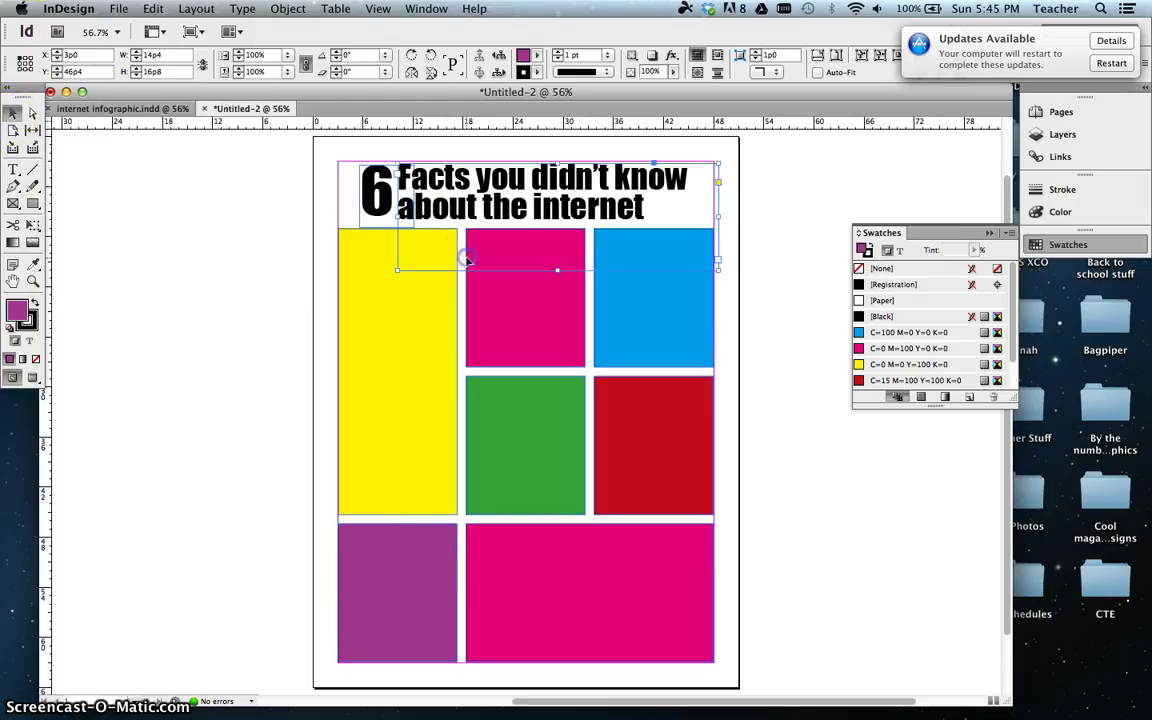
pyautogui.click(537, 267)
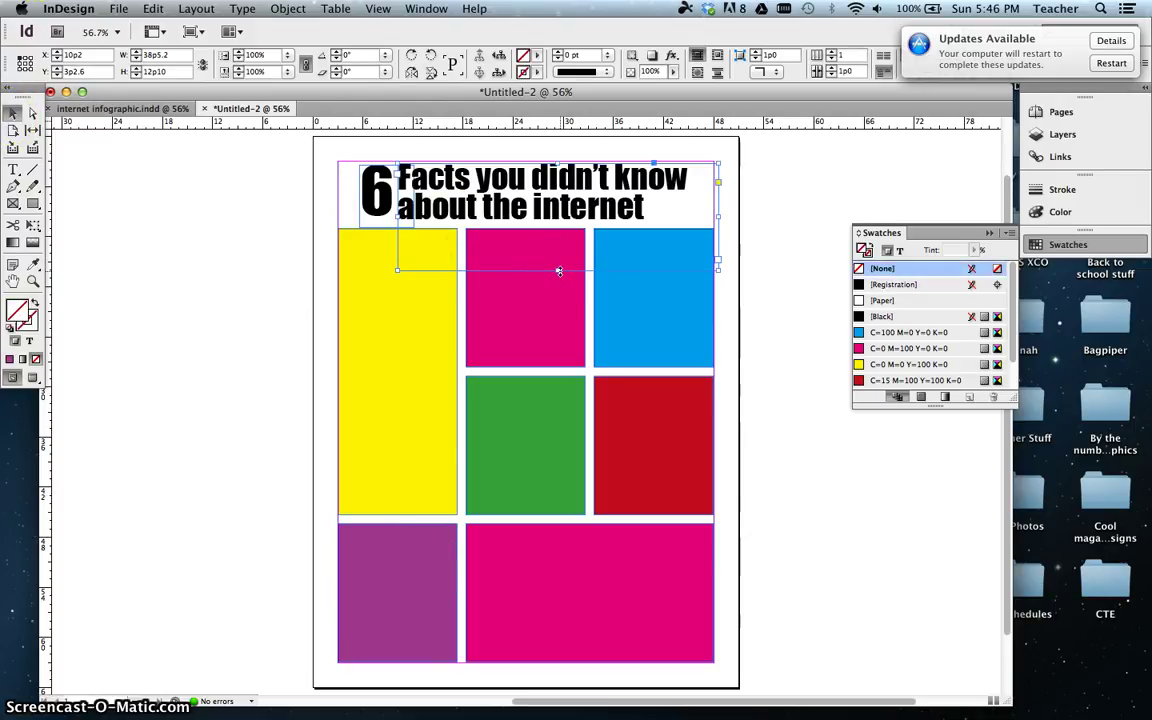
pyautogui.moveTo(559, 271); pyautogui.dragTo(559, 225)
pyautogui.click(452, 330)
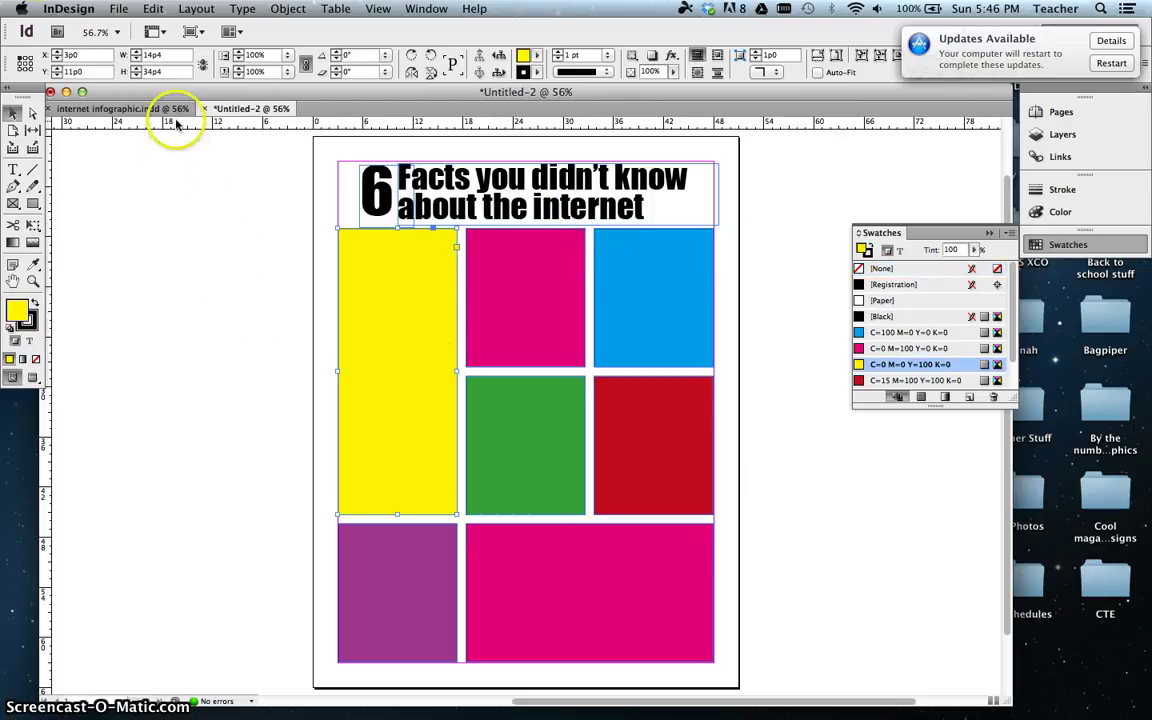
# Examine the laptop picture and the fact text beneath it in the tall magenta box of the finished internet infographic
pyautogui.click(122, 108)
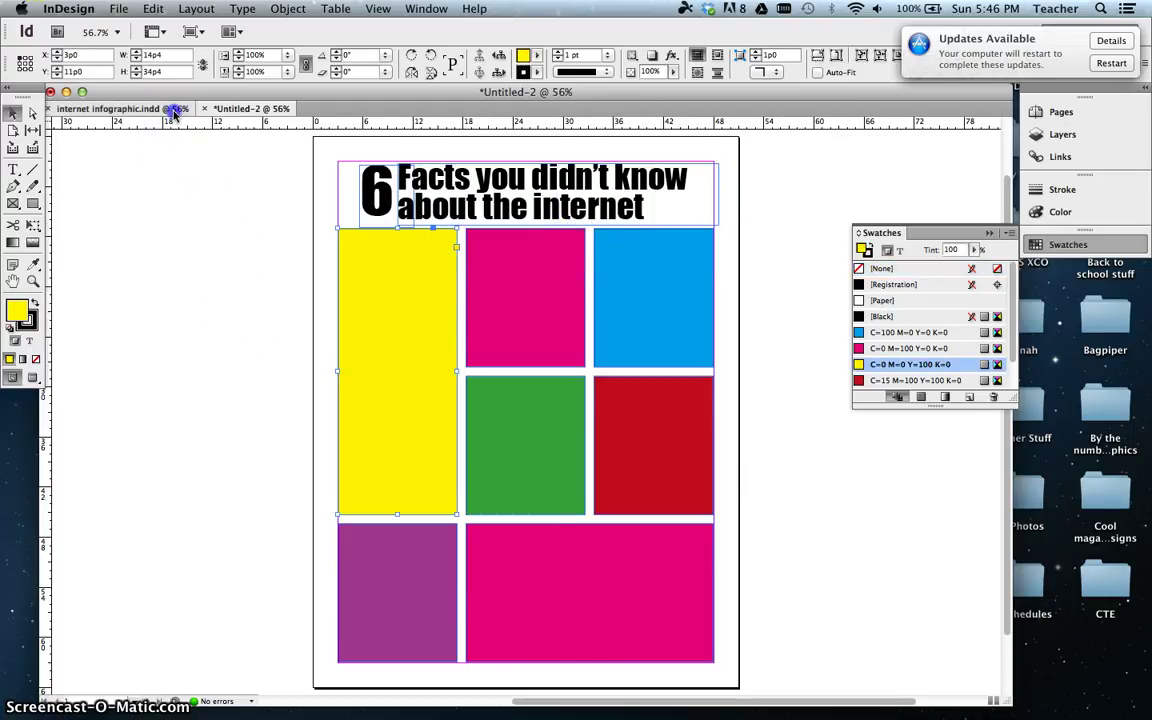
pyautogui.click(452, 418)
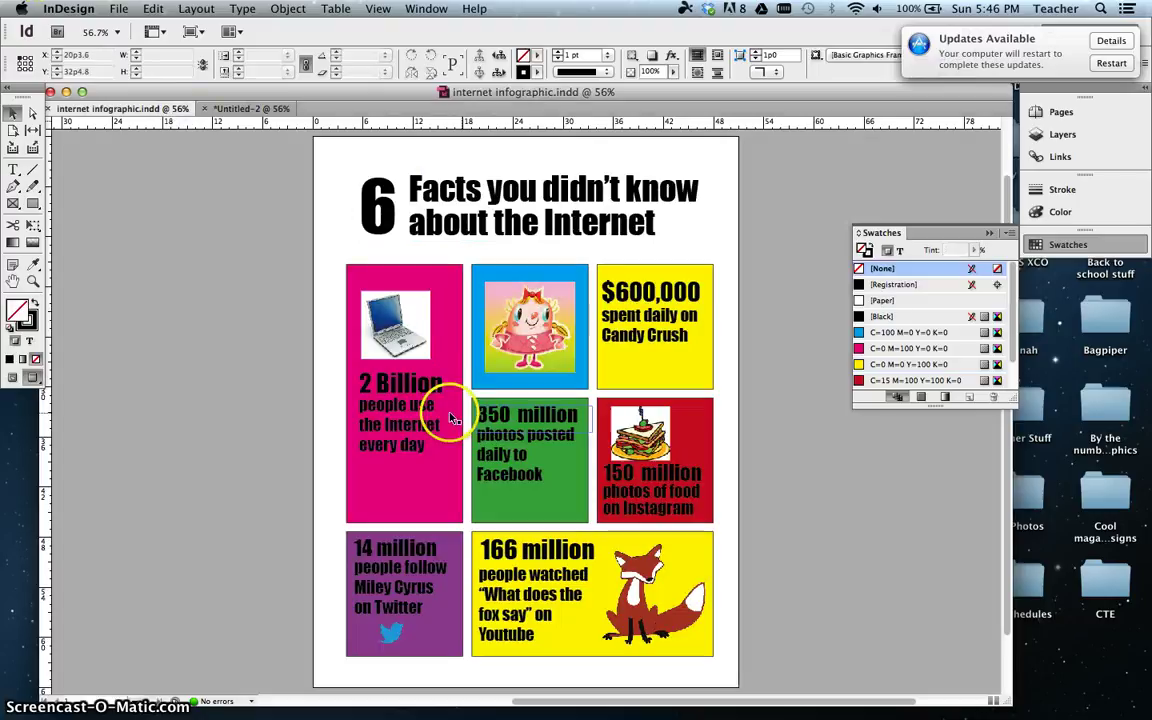
pyautogui.click(422, 345)
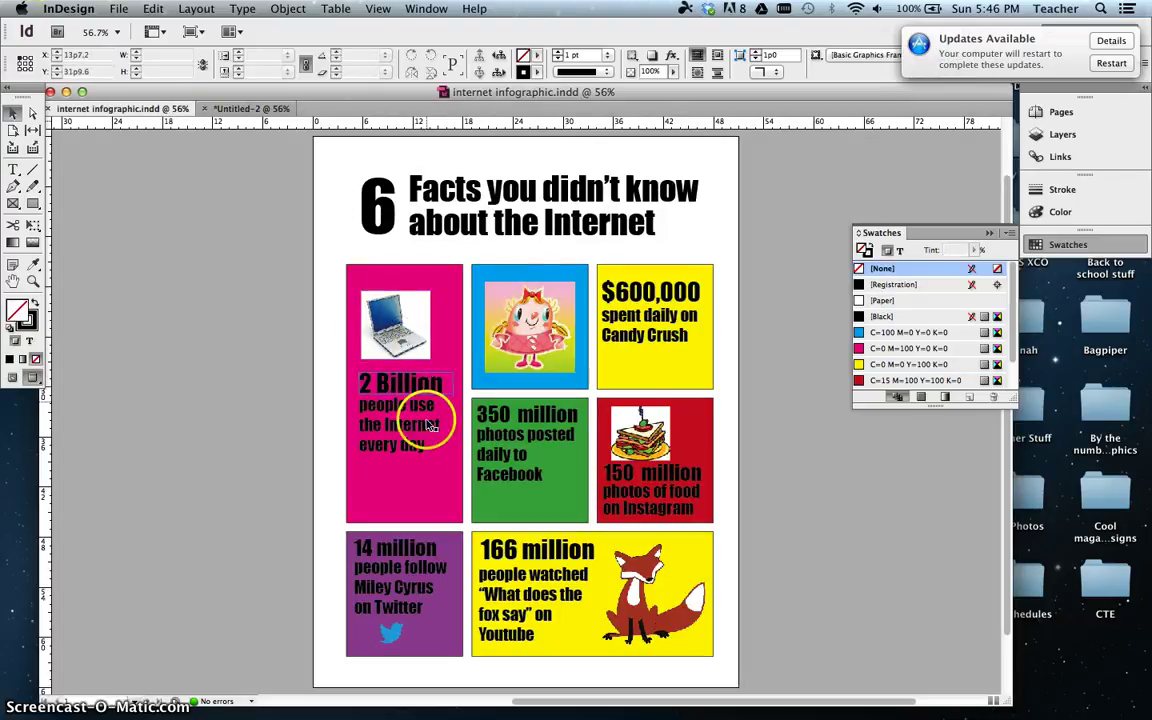
pyautogui.click(400, 447)
pyautogui.moveTo(400, 447); pyautogui.dragTo(395, 418)
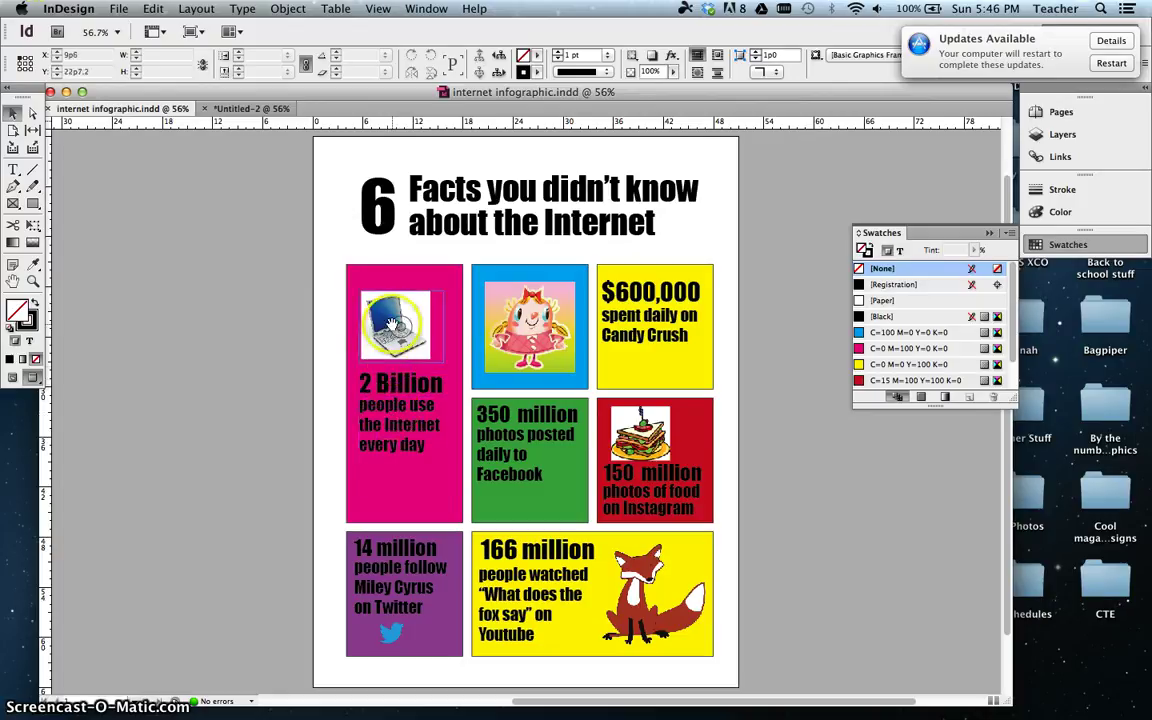
pyautogui.click(393, 320)
pyautogui.click(398, 440)
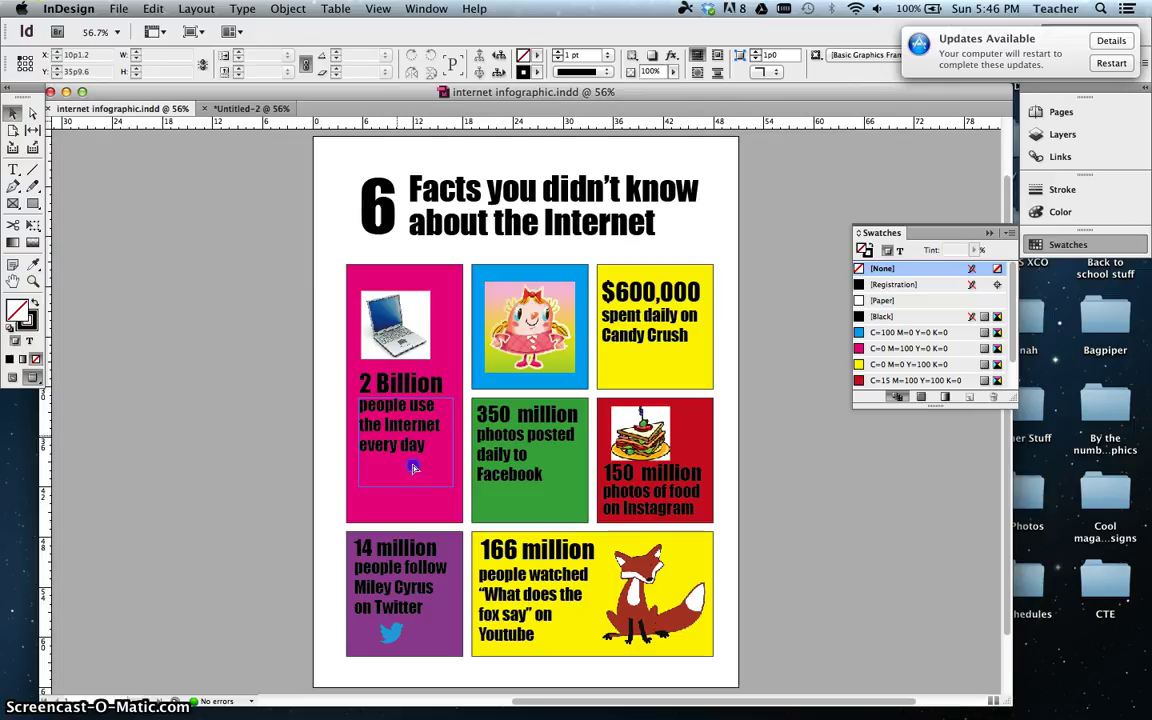
pyautogui.moveTo(413, 468); pyautogui.dragTo(405, 441)
pyautogui.click(250, 246)
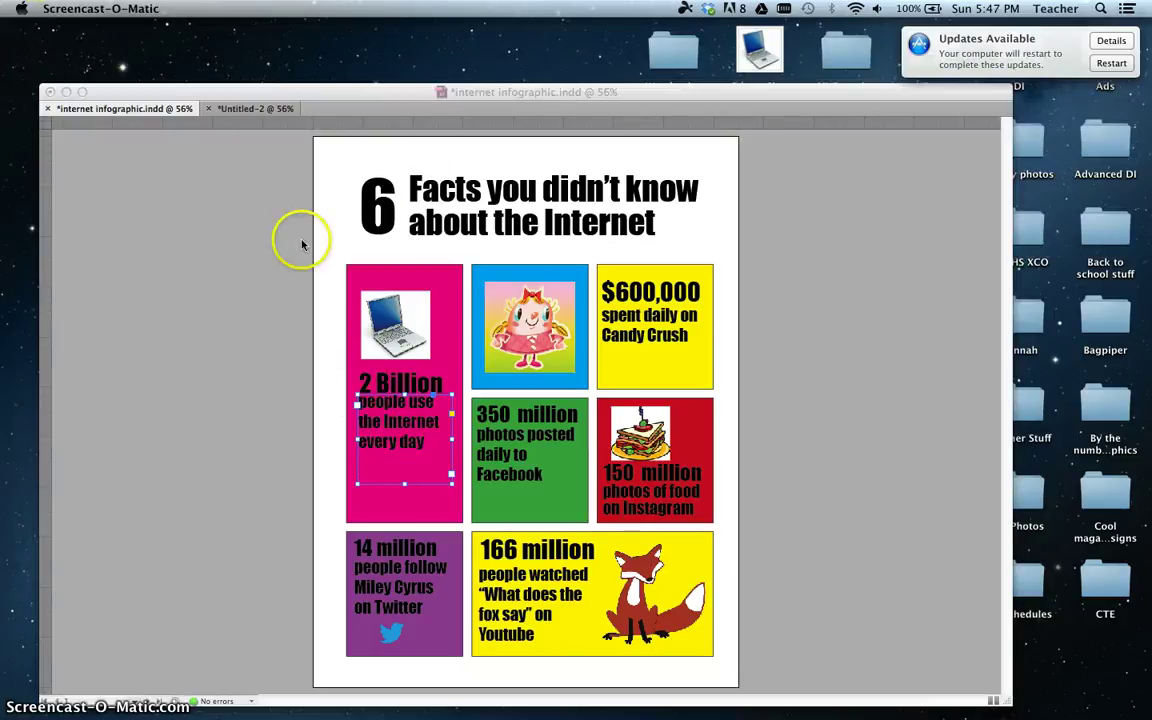
# Return to the Untitled-2 document and draw an empty picture frame about 11p8 wide and 10p5 high in the upper part of the yellow box
pyautogui.click(254, 109)
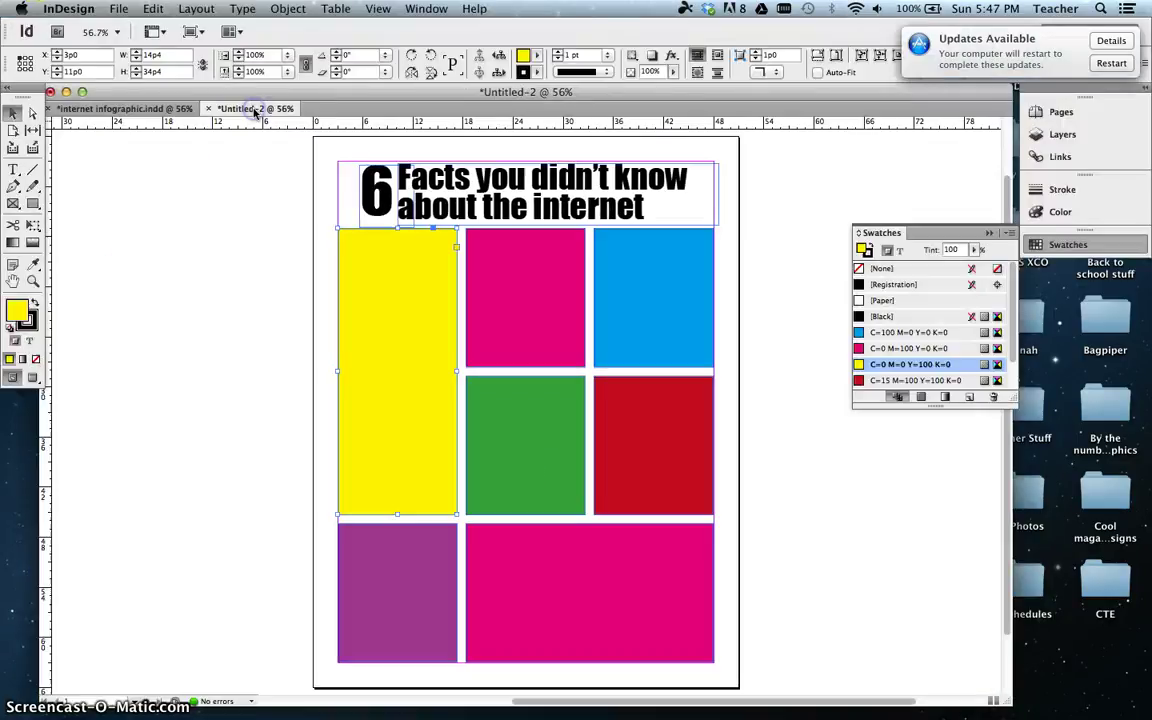
pyautogui.click(13, 204)
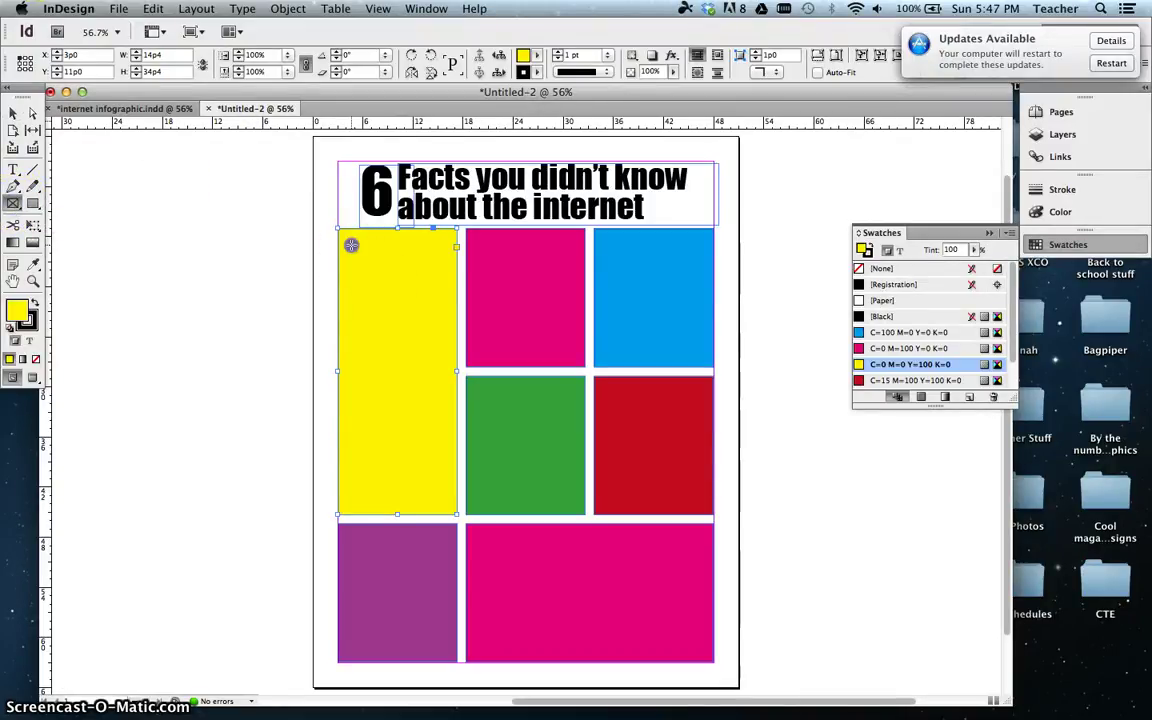
pyautogui.moveTo(351, 245); pyautogui.dragTo(449, 333)
pyautogui.click(448, 342)
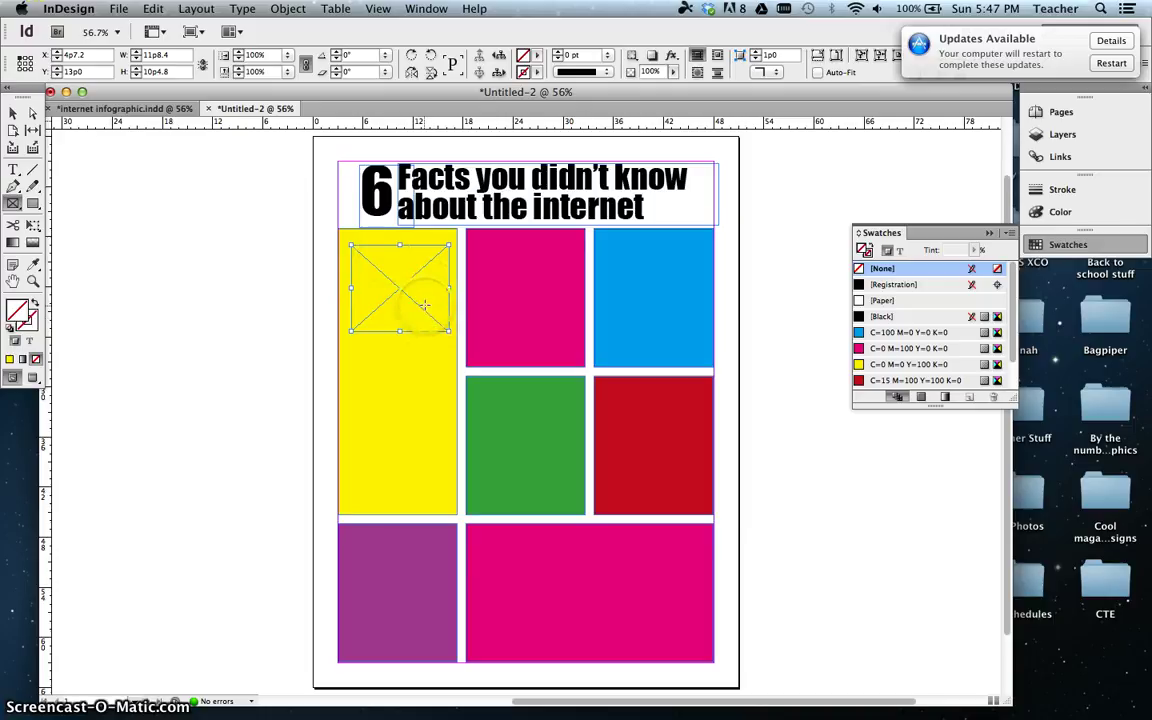
# Start placing an image in the new frame and look through the By the numbers graphics folder for a laptop picture
pyautogui.click(158, 27)
pyautogui.click(120, 9)
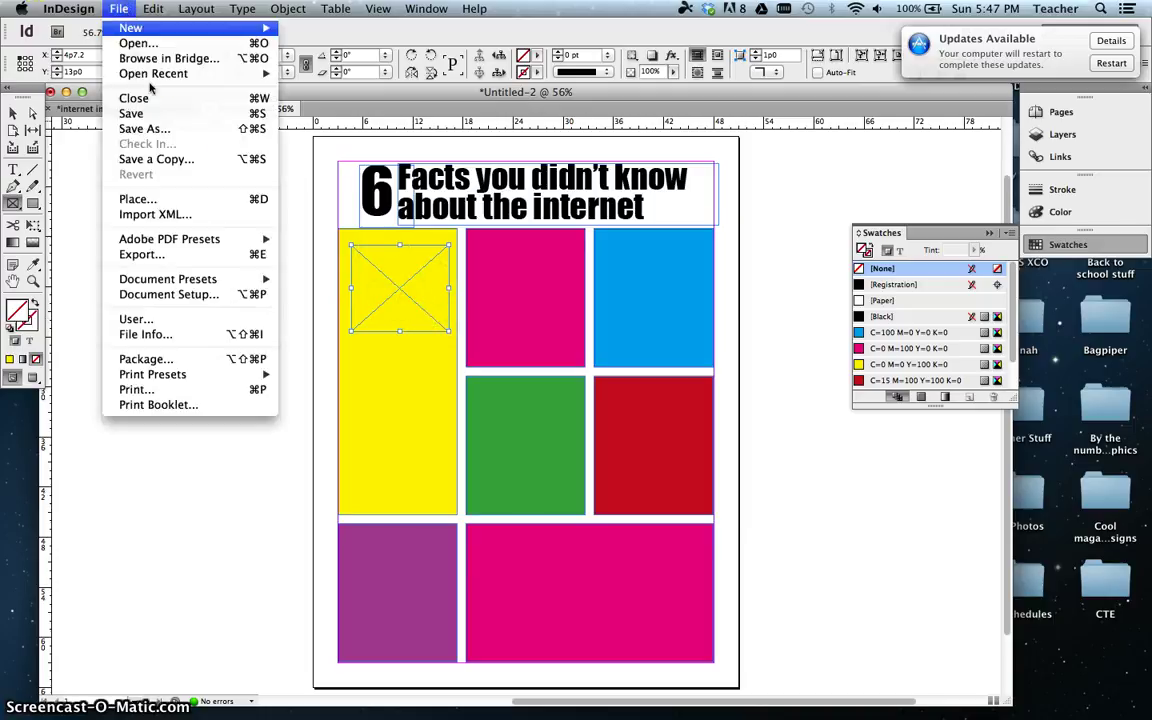
pyautogui.click(175, 200)
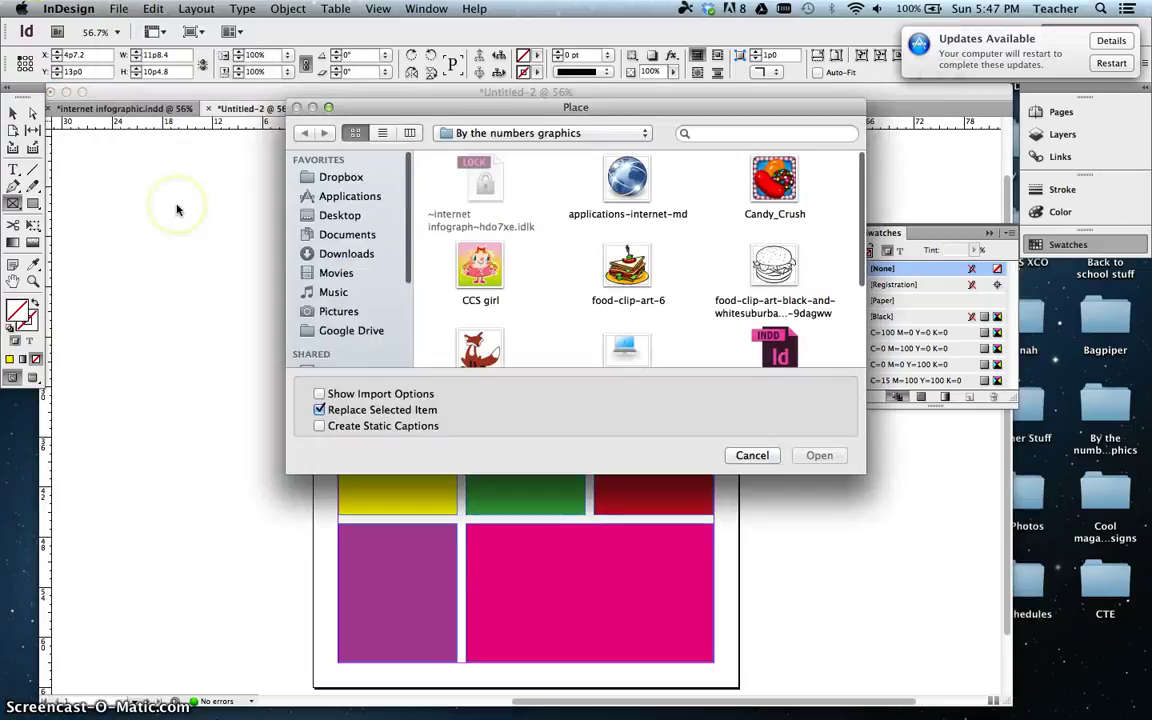
pyautogui.click(510, 133)
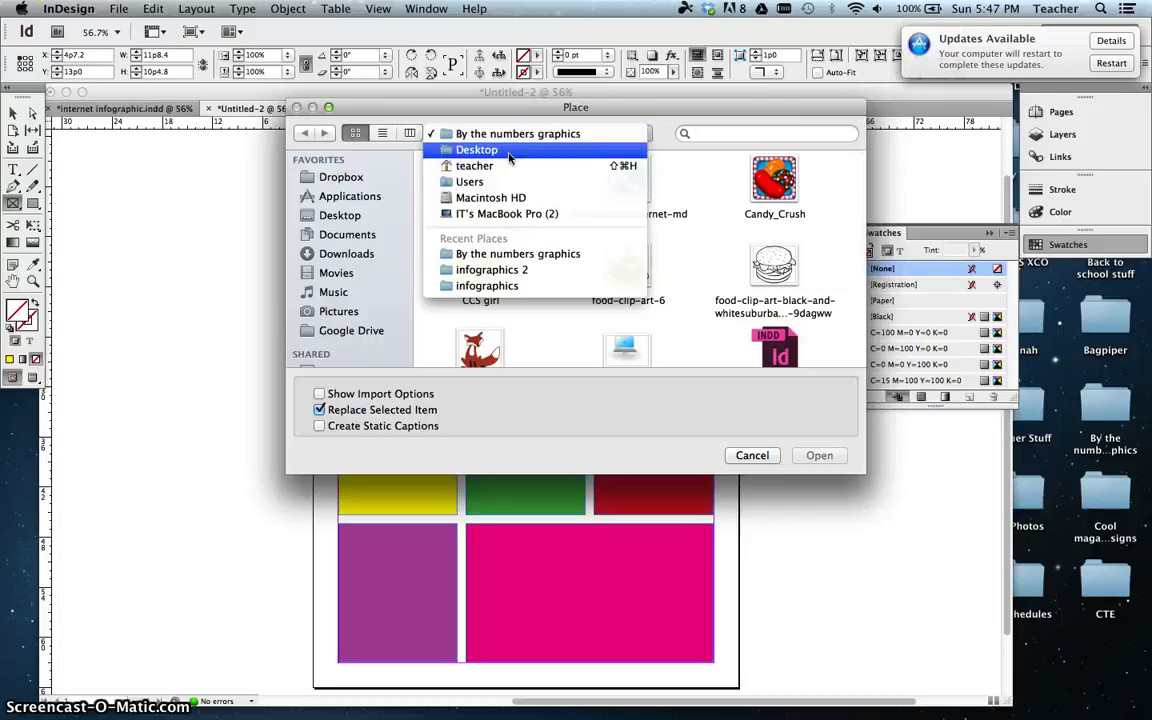
pyautogui.click(508, 151)
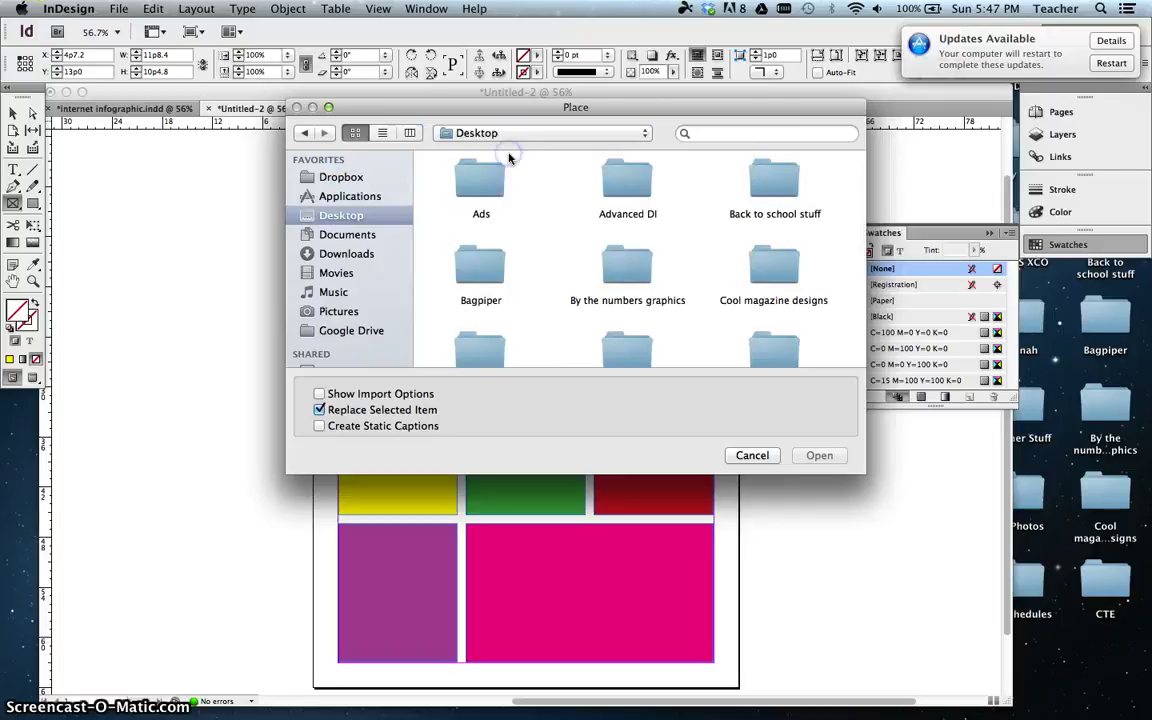
pyautogui.doubleClick(632, 276)
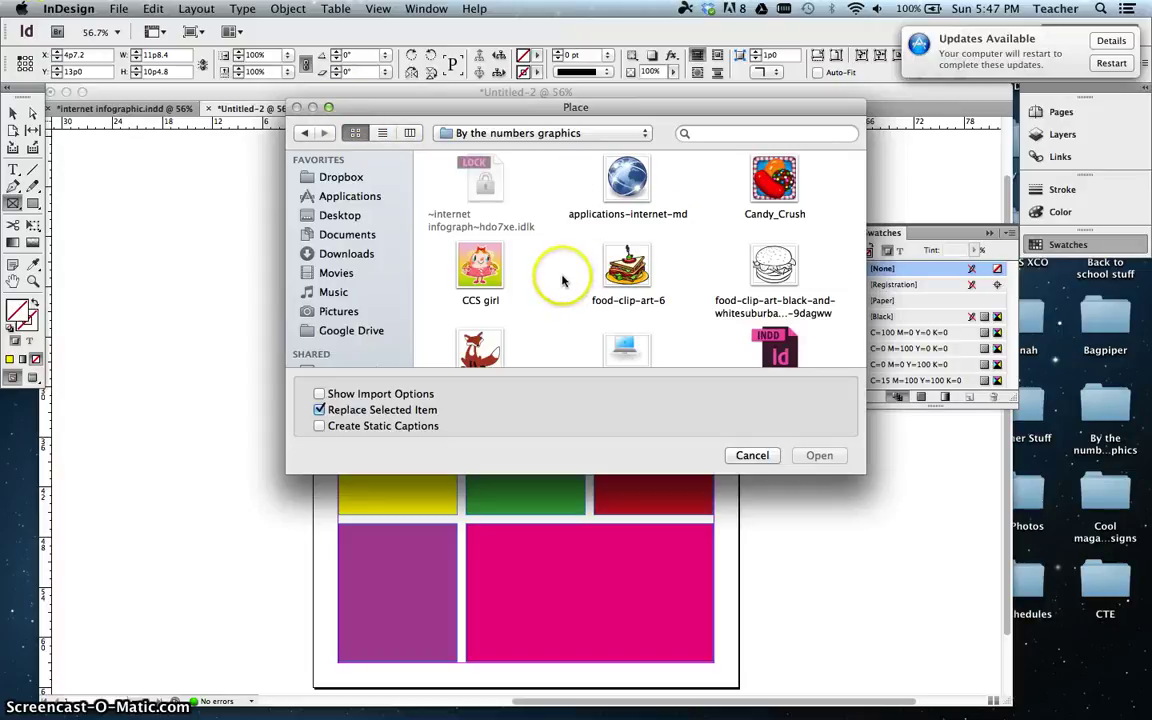
pyautogui.scroll(-1, 563, 281)
pyautogui.scroll(-5, 563, 281)
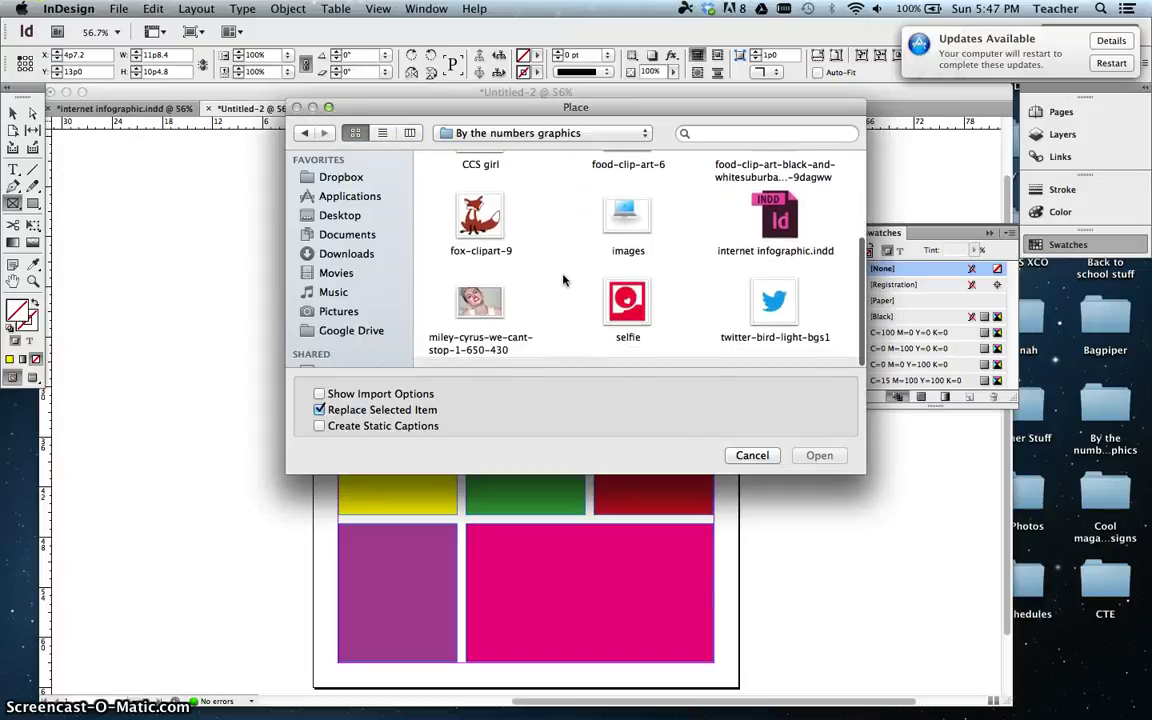
pyautogui.scroll(5, 563, 281)
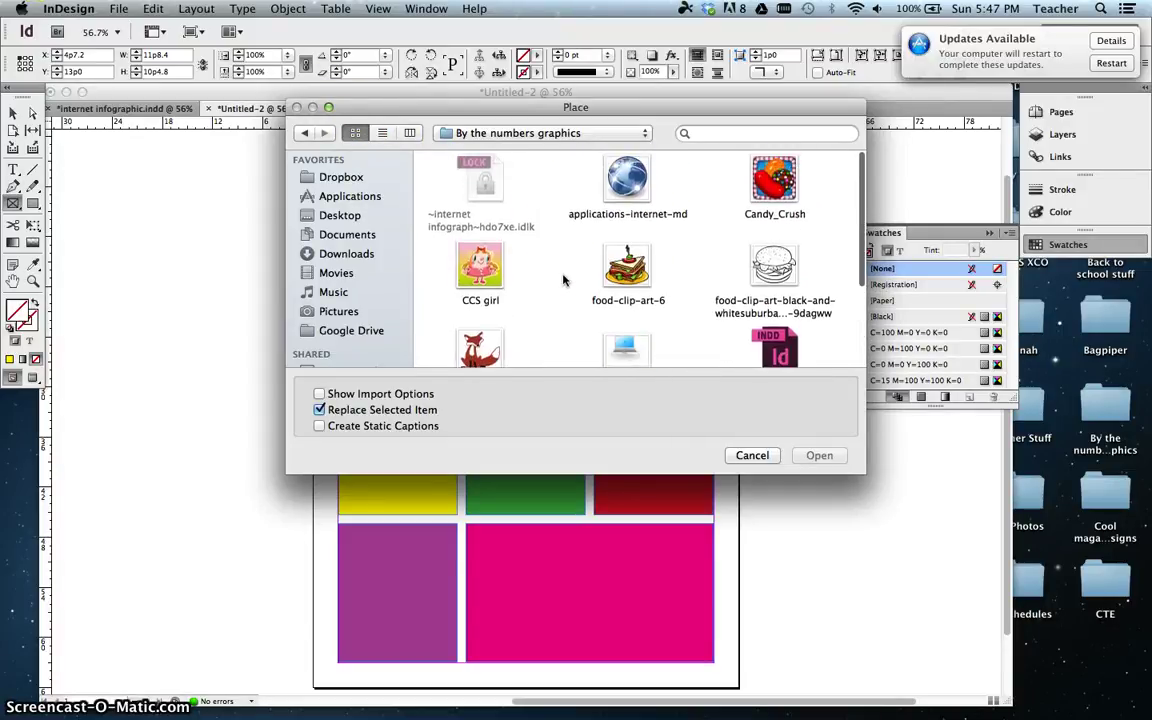
pyautogui.scroll(-5, 563, 281)
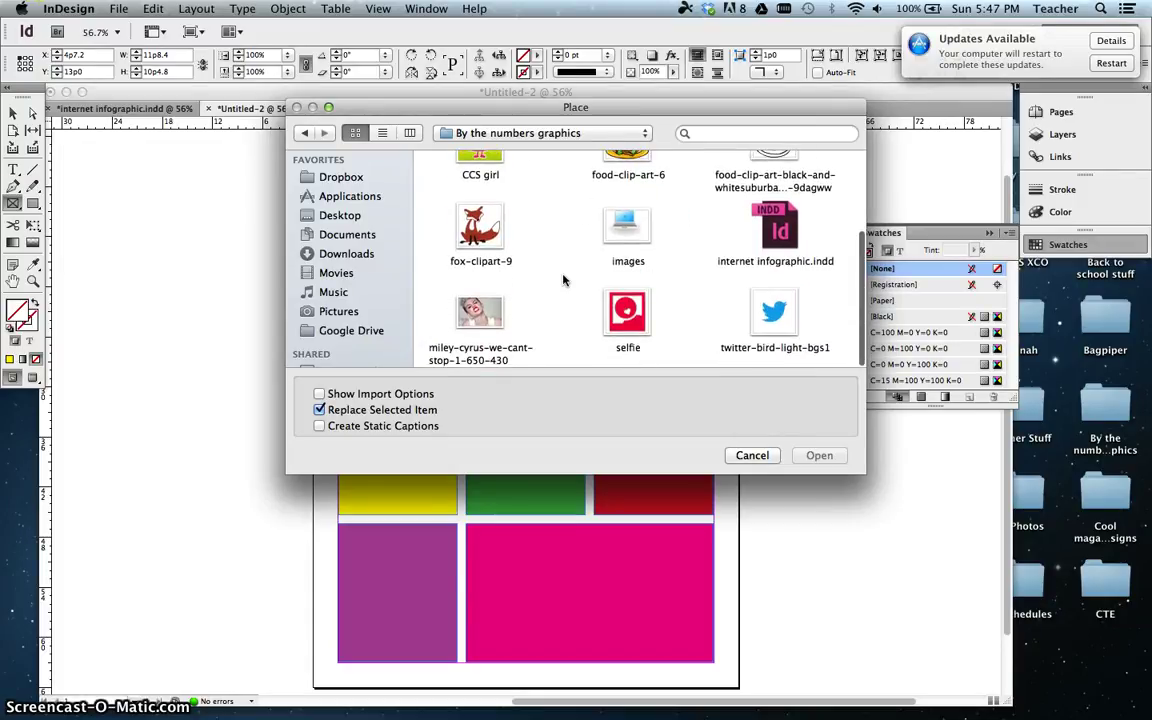
# Place the laptop image Screen Shot 2013-10-27 at 5.17.28 PM from the Desktop into the picture frame
pyautogui.click(477, 133)
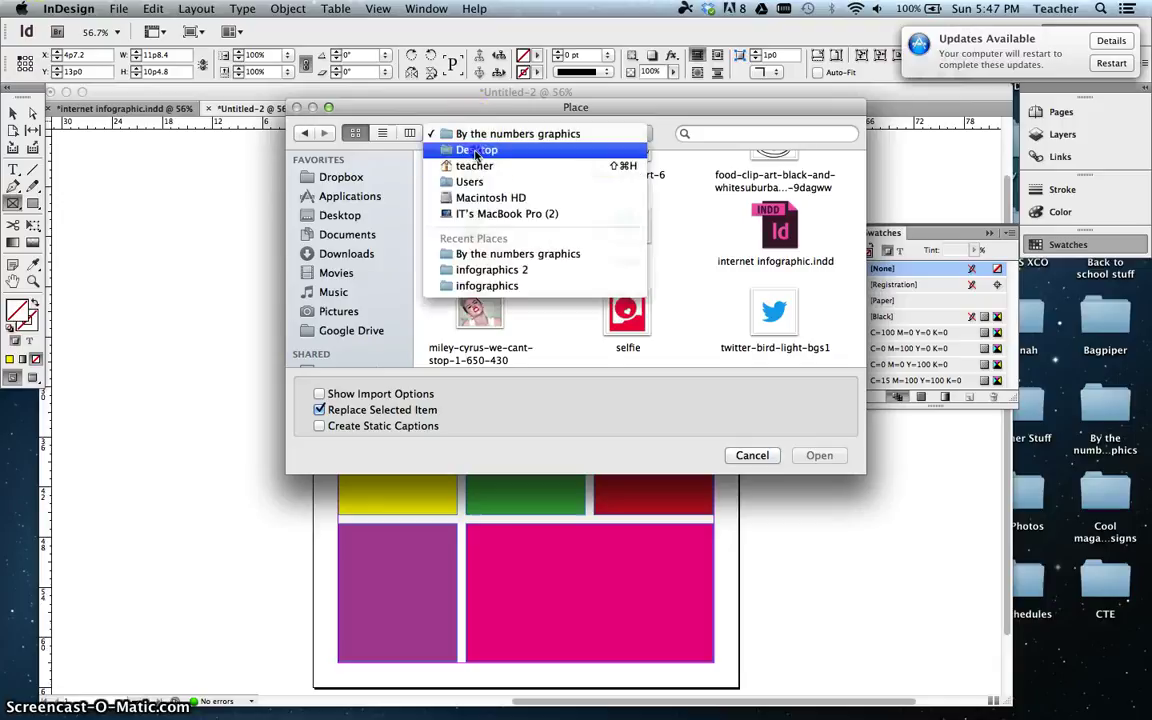
pyautogui.click(477, 154)
pyautogui.scroll(-10, 558, 285)
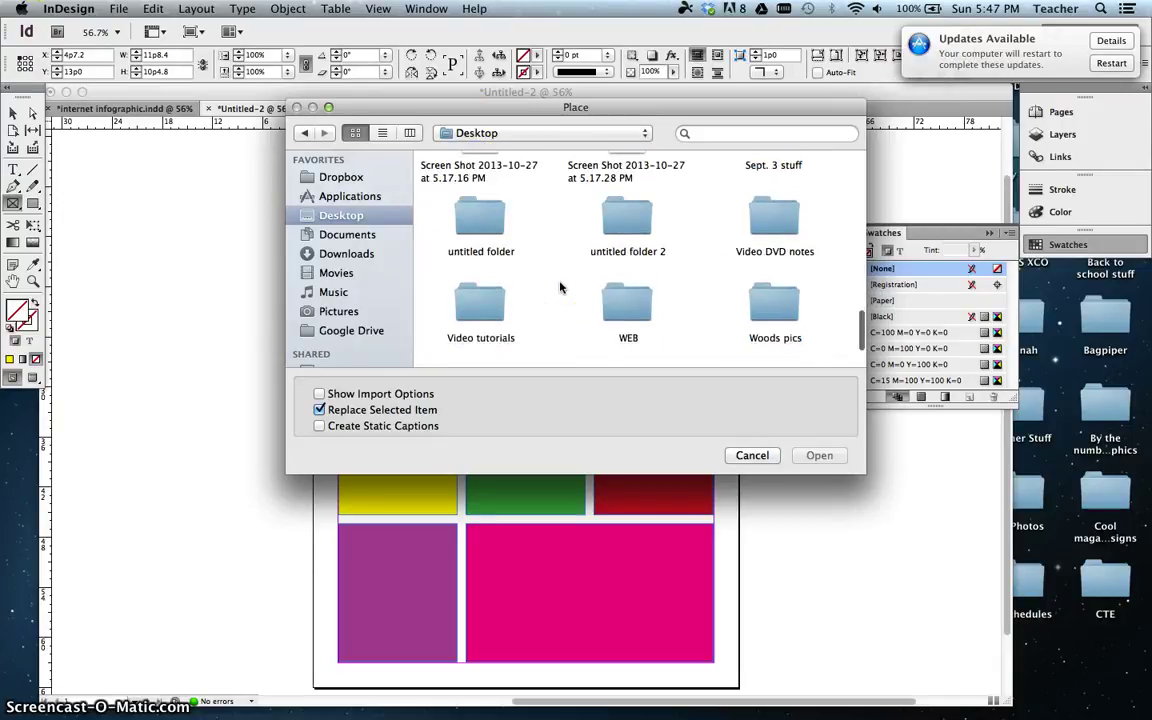
pyautogui.click(600, 224)
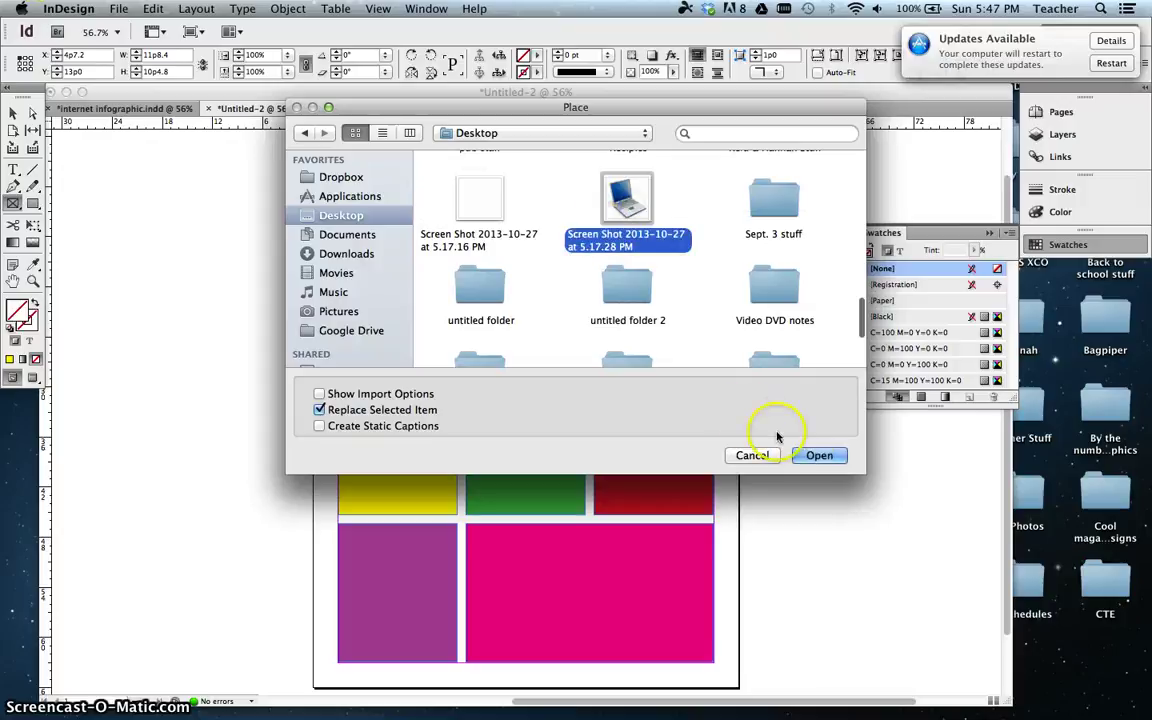
pyautogui.click(810, 457)
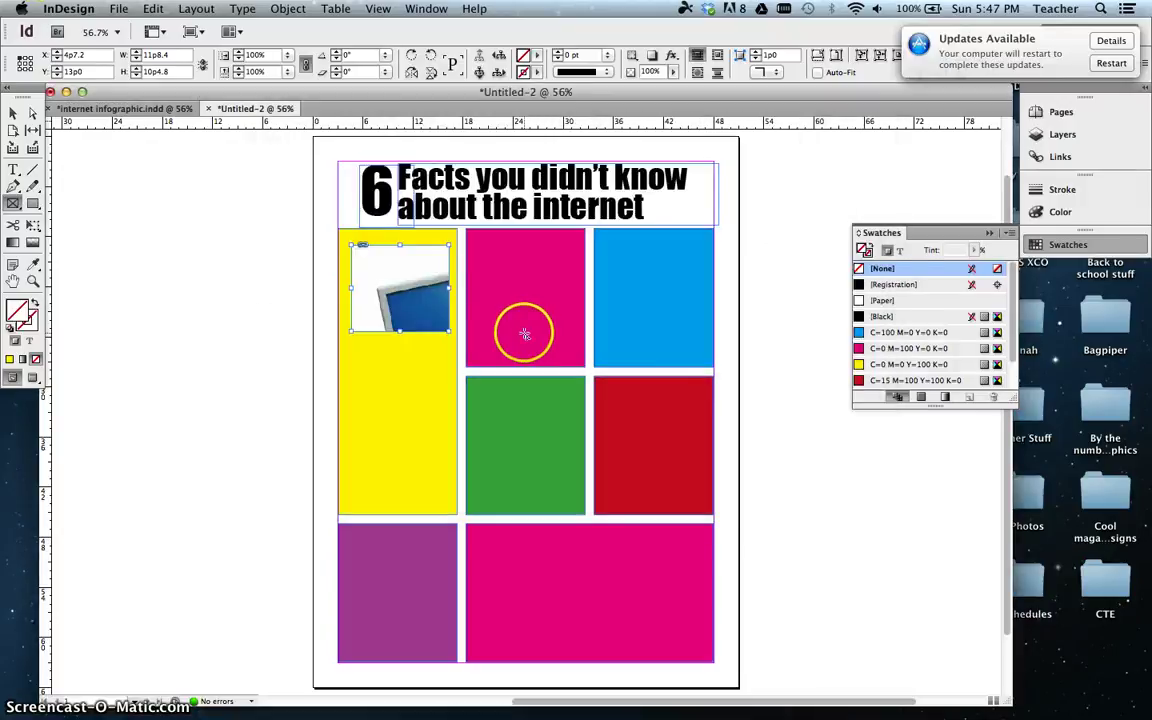
# Fit the laptop image to its frame with Fill Frame Proportionally
pyautogui.click(355, 248)
pyautogui.moveTo(420, 288); pyautogui.dragTo(395, 263)
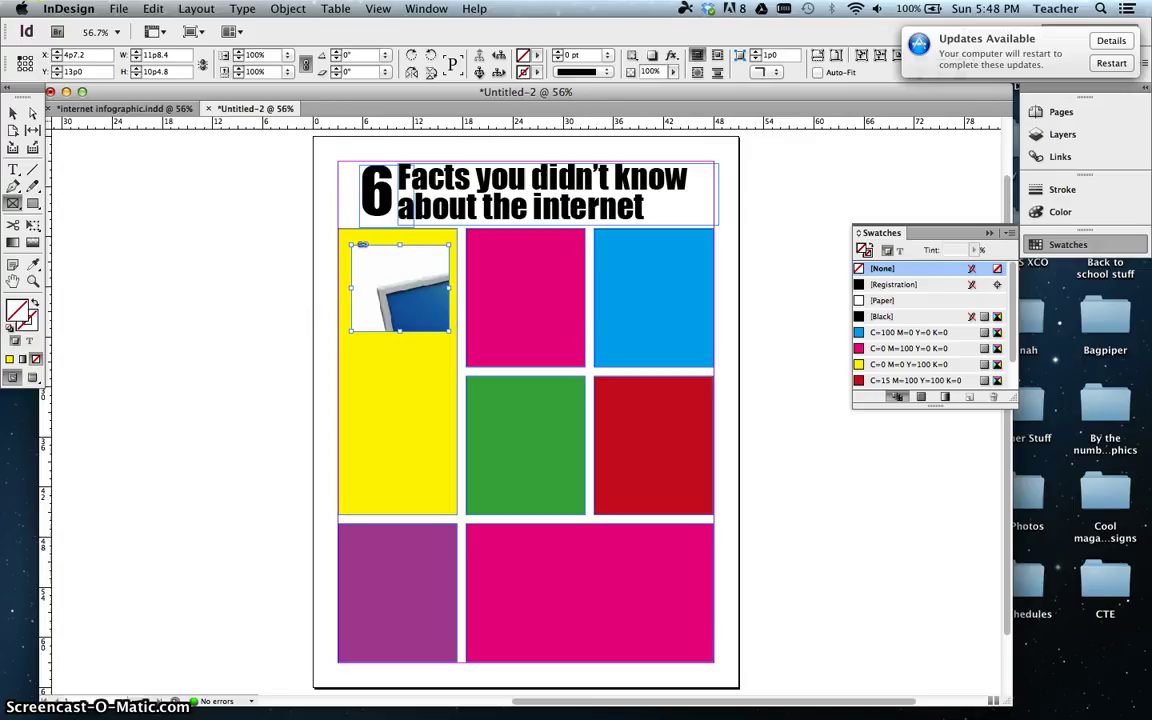
pyautogui.click(295, 9)
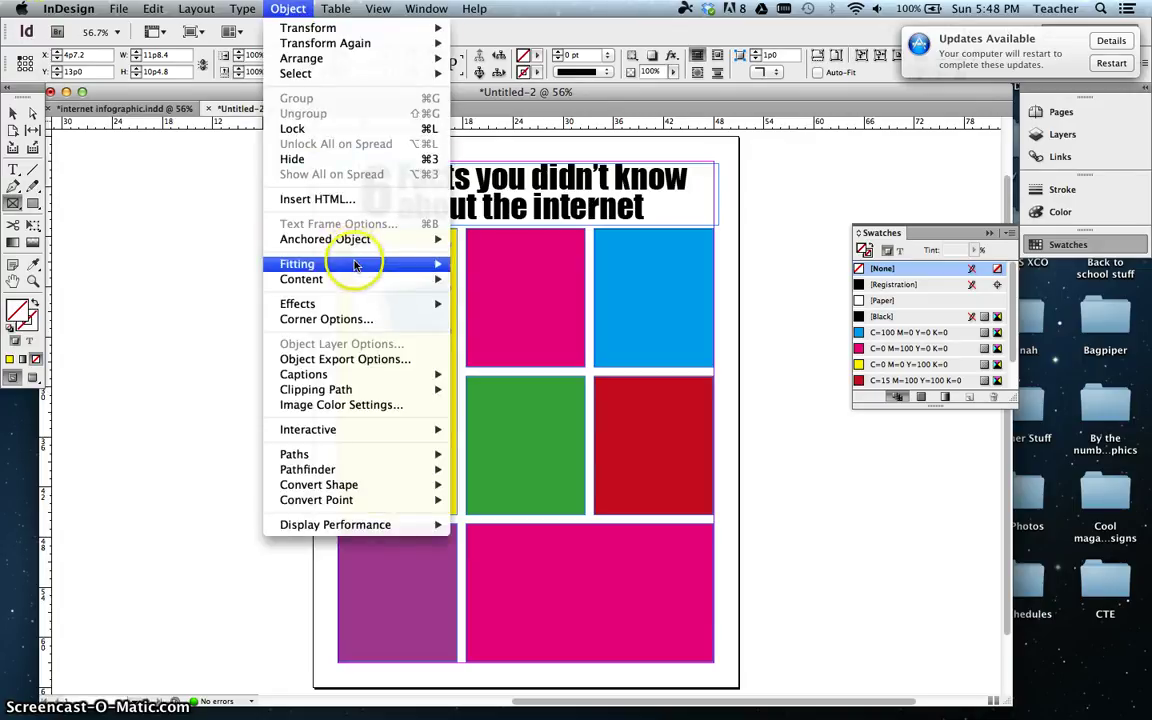
pyautogui.moveTo(355, 264)
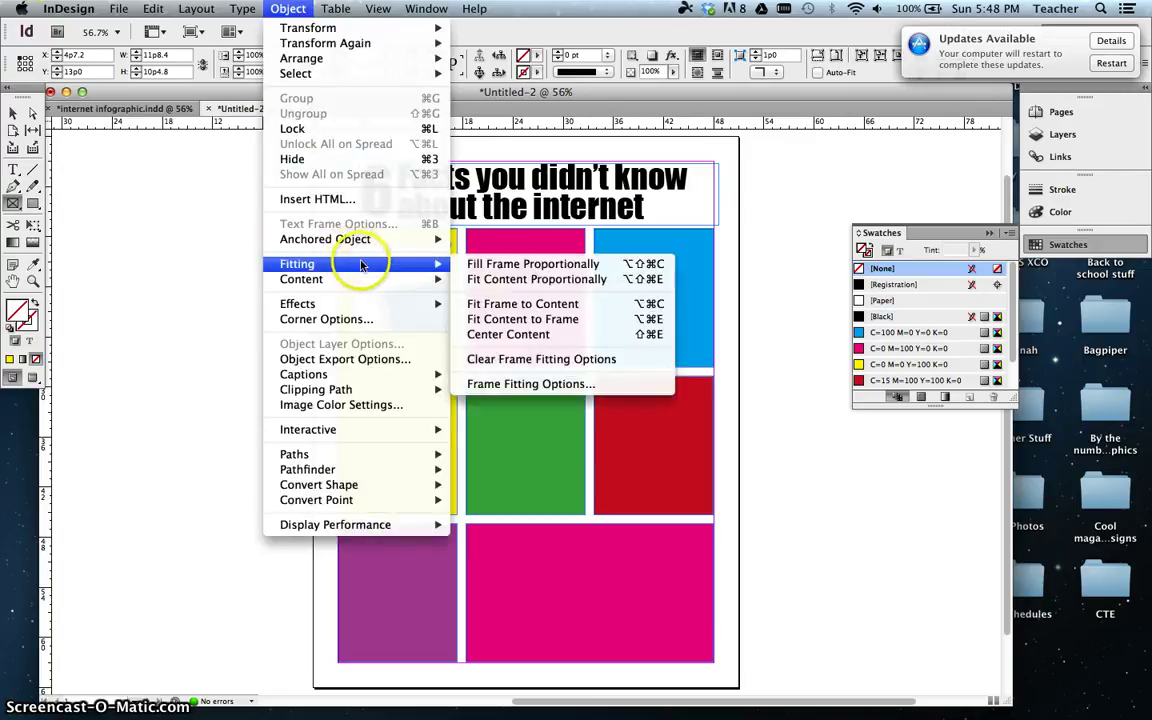
pyautogui.click(505, 266)
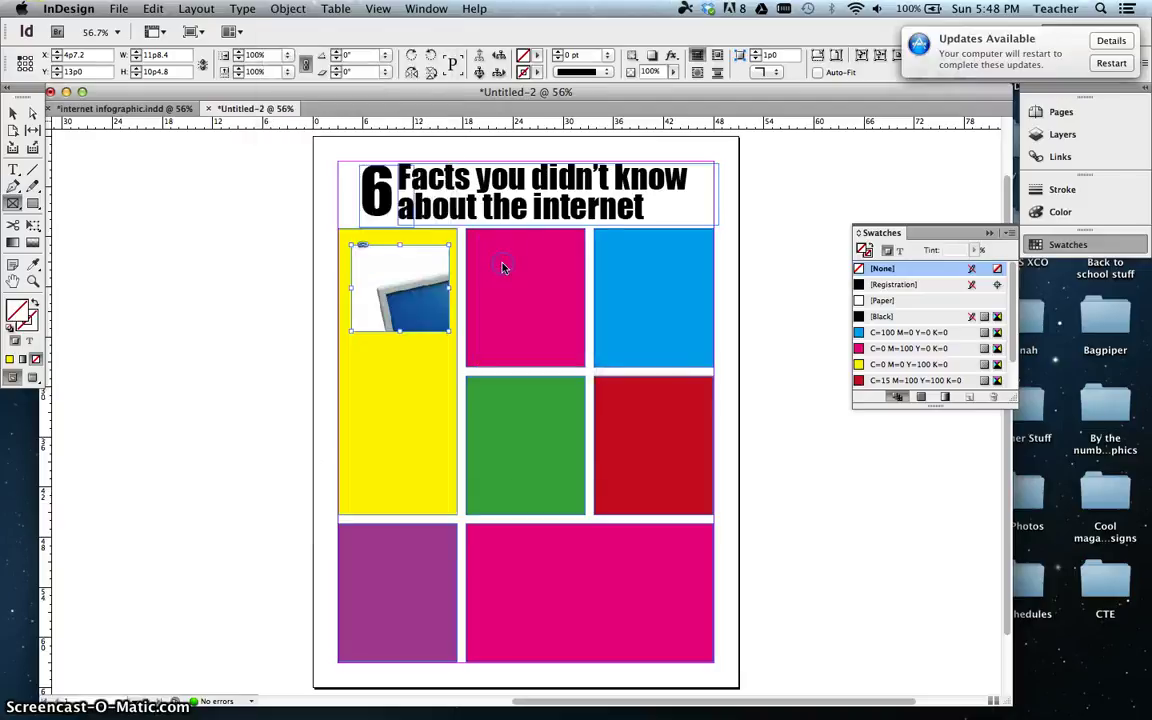
pyautogui.click(427, 347)
pyautogui.click(408, 336)
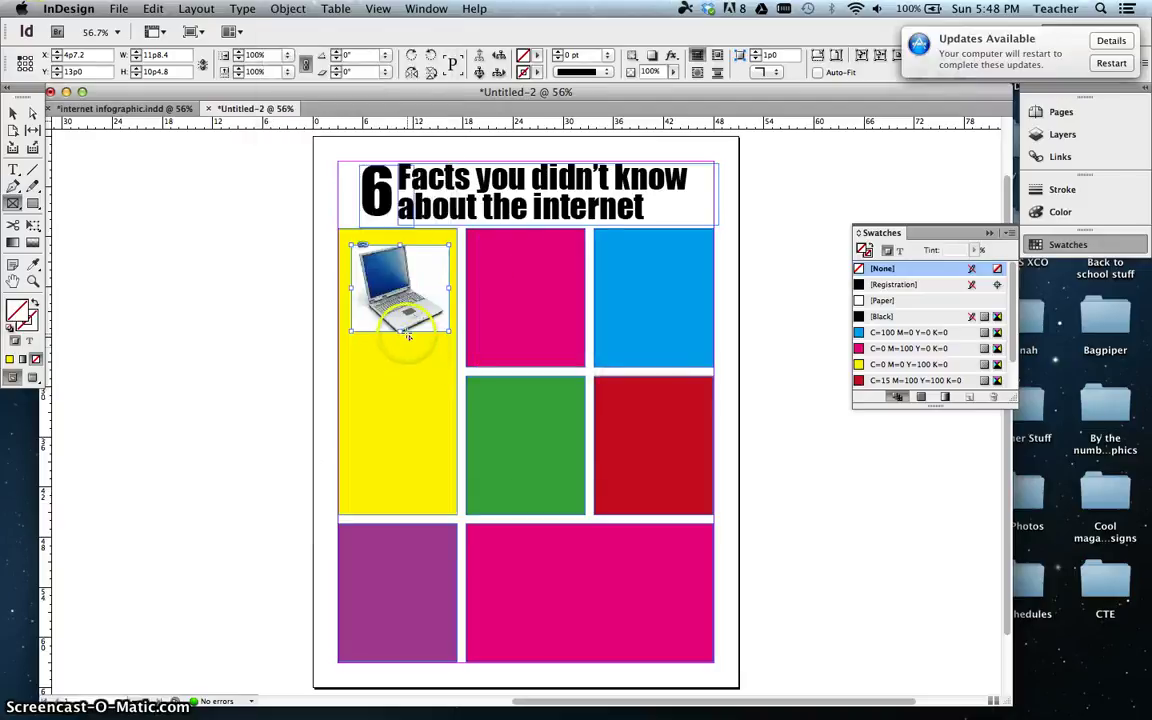
# Extend the laptop picture's frame downward to a height of about 11p5
pyautogui.click(13, 112)
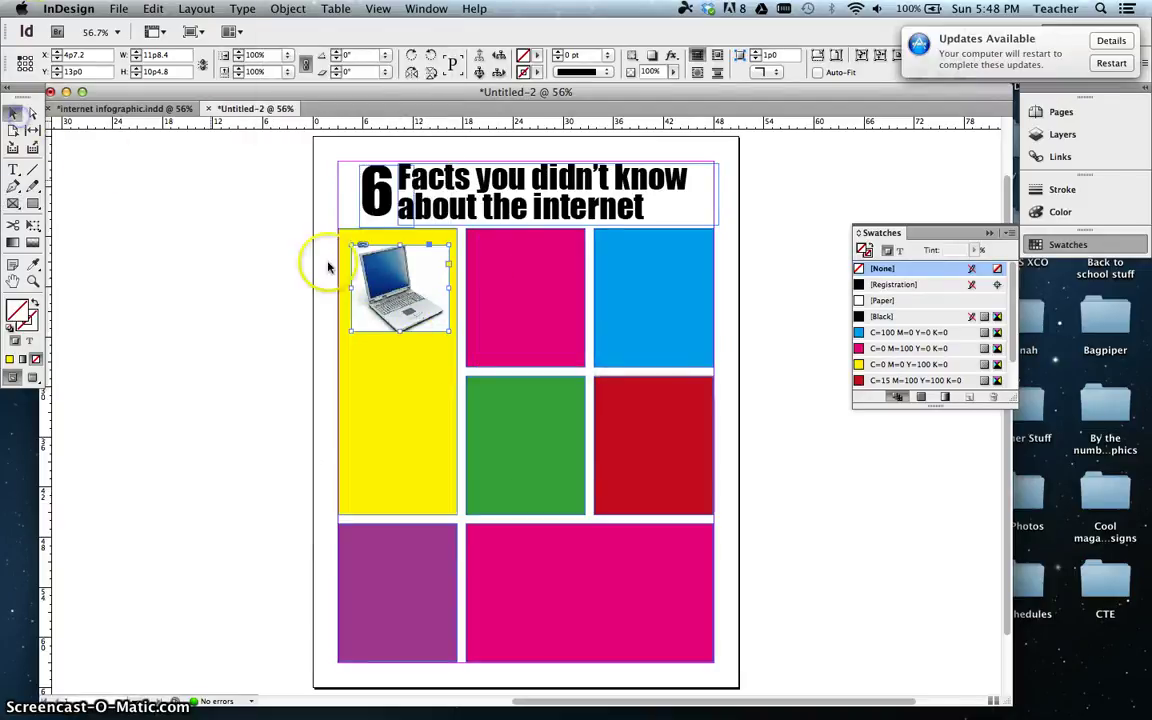
pyautogui.click(386, 323)
pyautogui.click(397, 331)
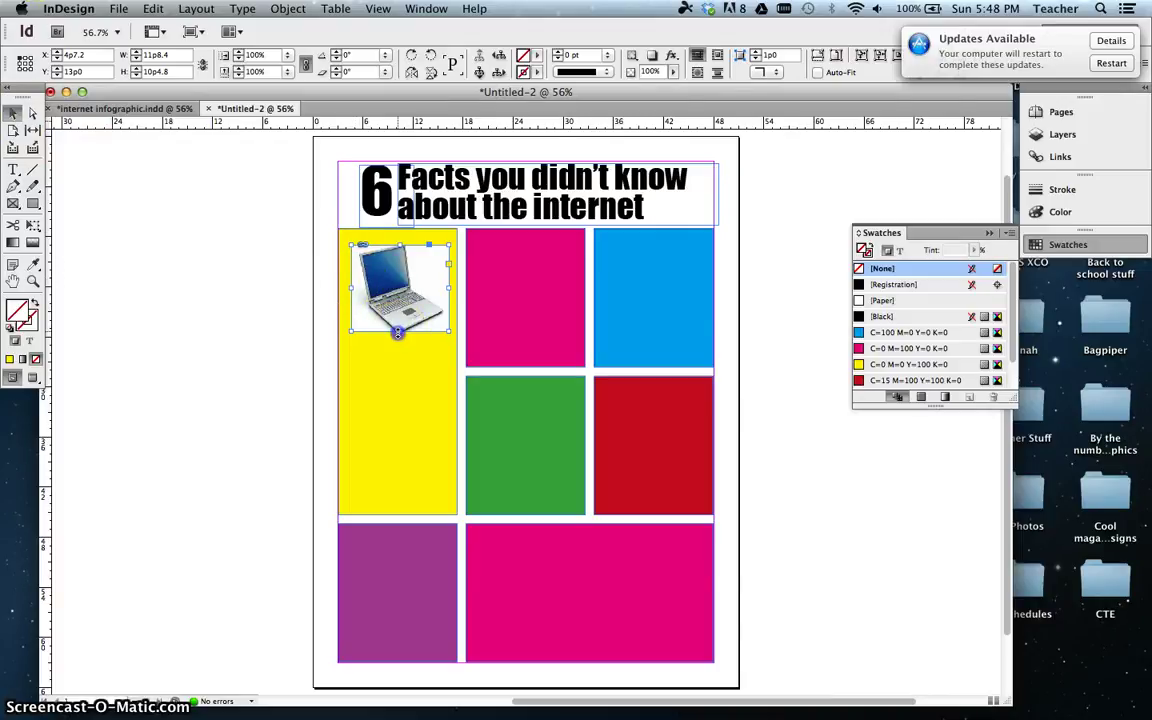
pyautogui.moveTo(397, 332); pyautogui.dragTo(398, 336)
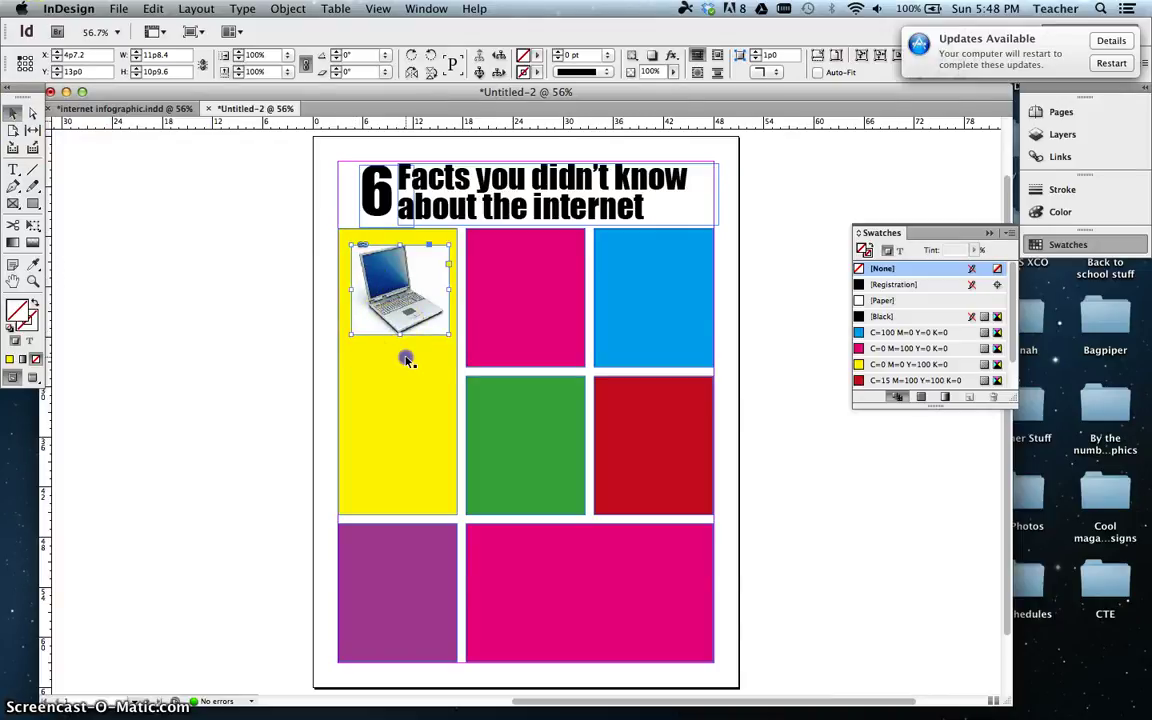
pyautogui.click(402, 350)
pyautogui.click(400, 338)
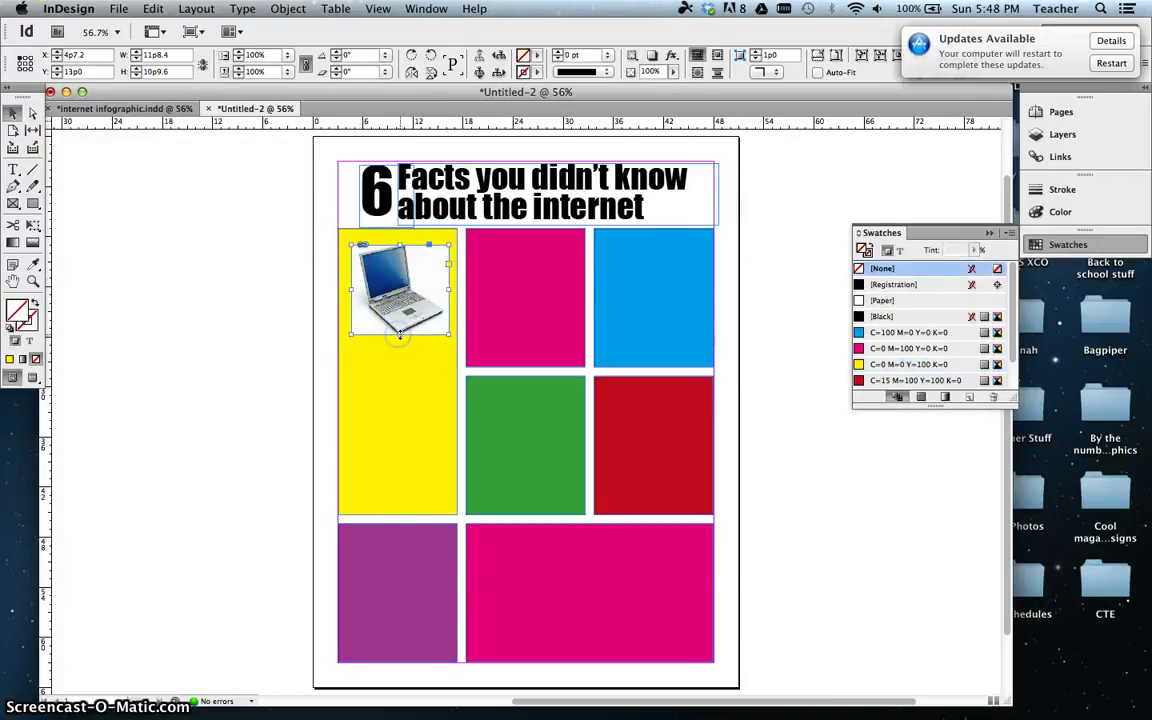
pyautogui.moveTo(400, 334); pyautogui.dragTo(400, 341)
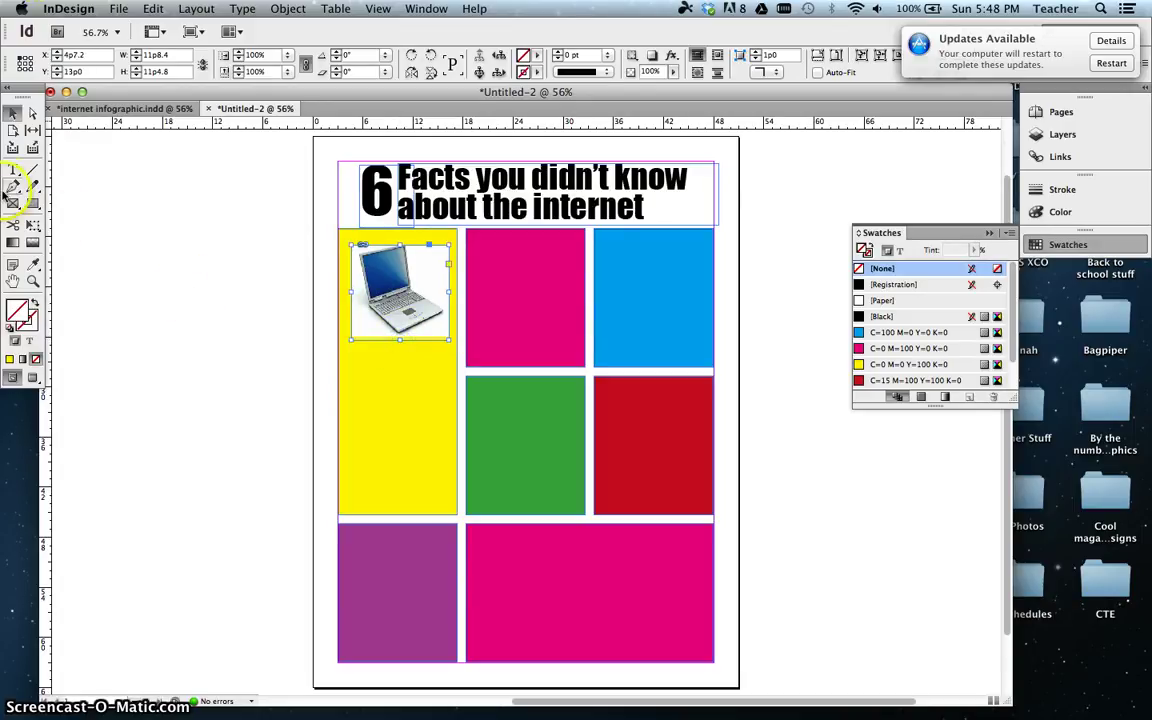
# Draw a text frame in the yellow box just below the laptop picture, about as wide as the picture
pyautogui.click(14, 172)
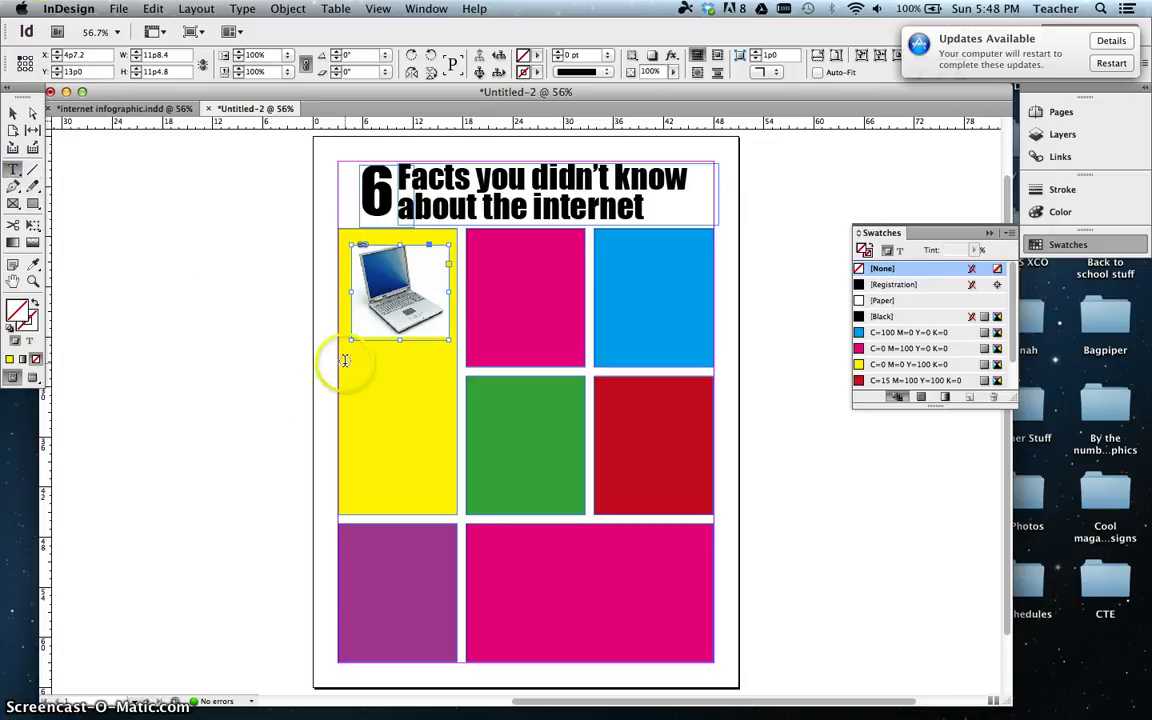
pyautogui.moveTo(349, 362); pyautogui.dragTo(449, 403)
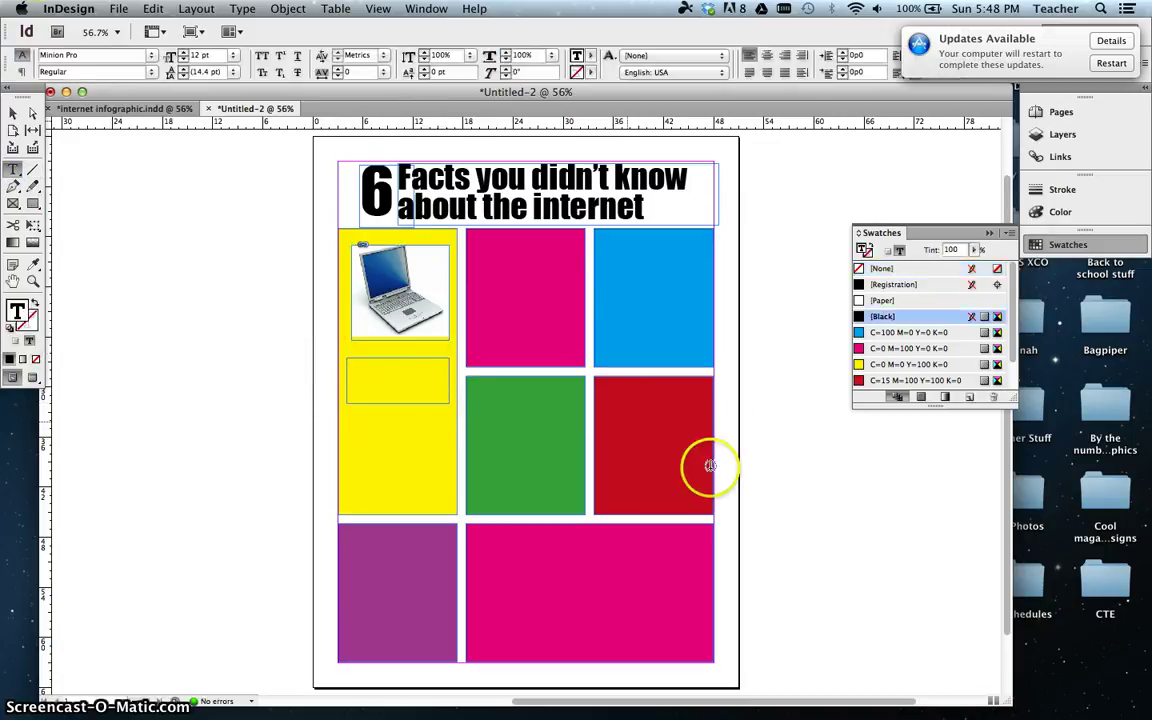
# Look up the "2 billion people use the Internet" fact in Socktober Facts.docx in Word, and return to the InDesign layout
pyautogui.moveTo(972, 699)
pyautogui.click(801, 705)
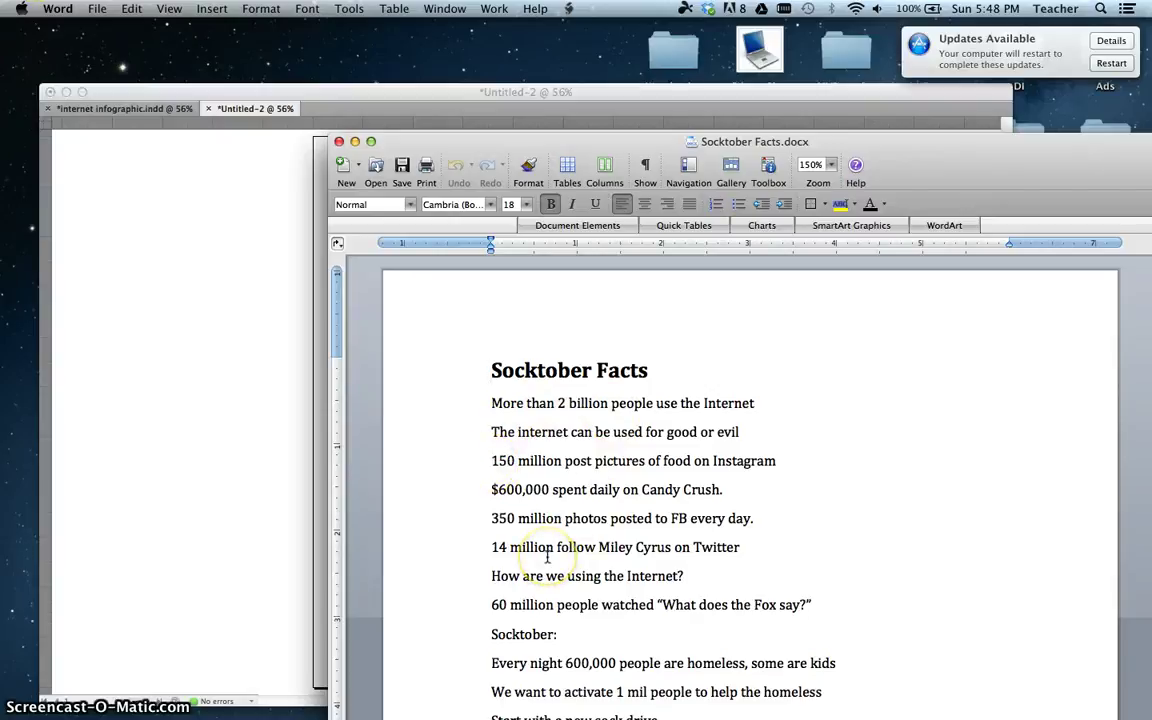
pyautogui.moveTo(558, 403); pyautogui.dragTo(705, 403)
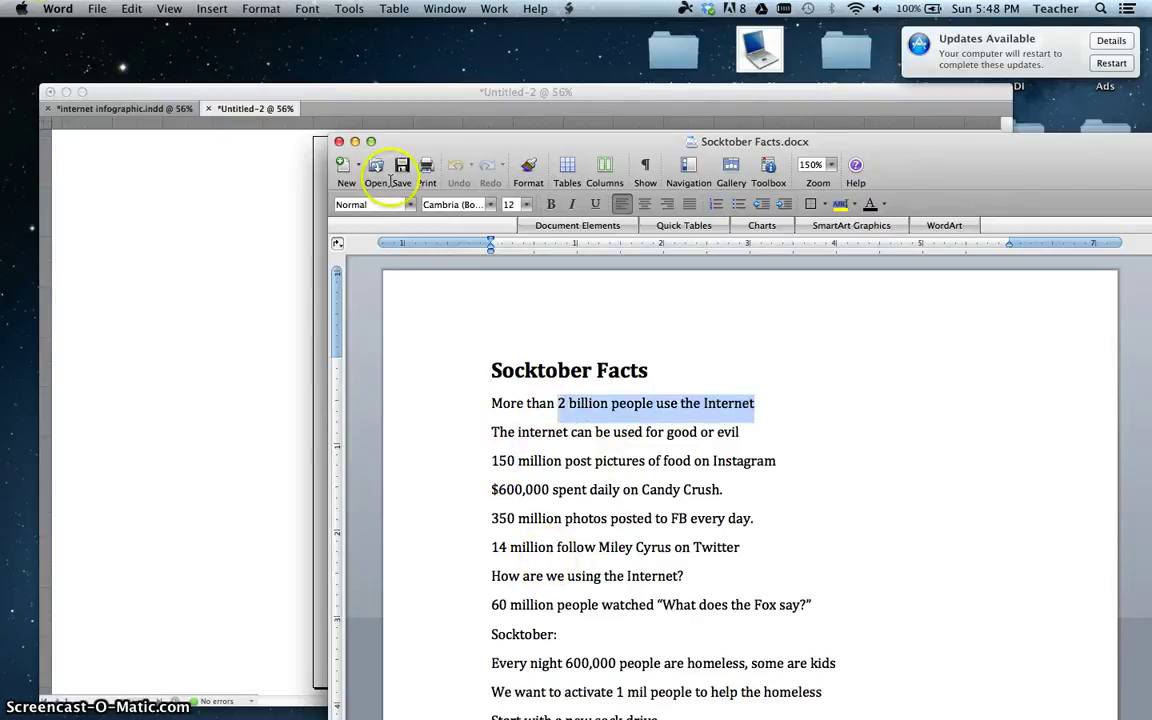
pyautogui.click(293, 227)
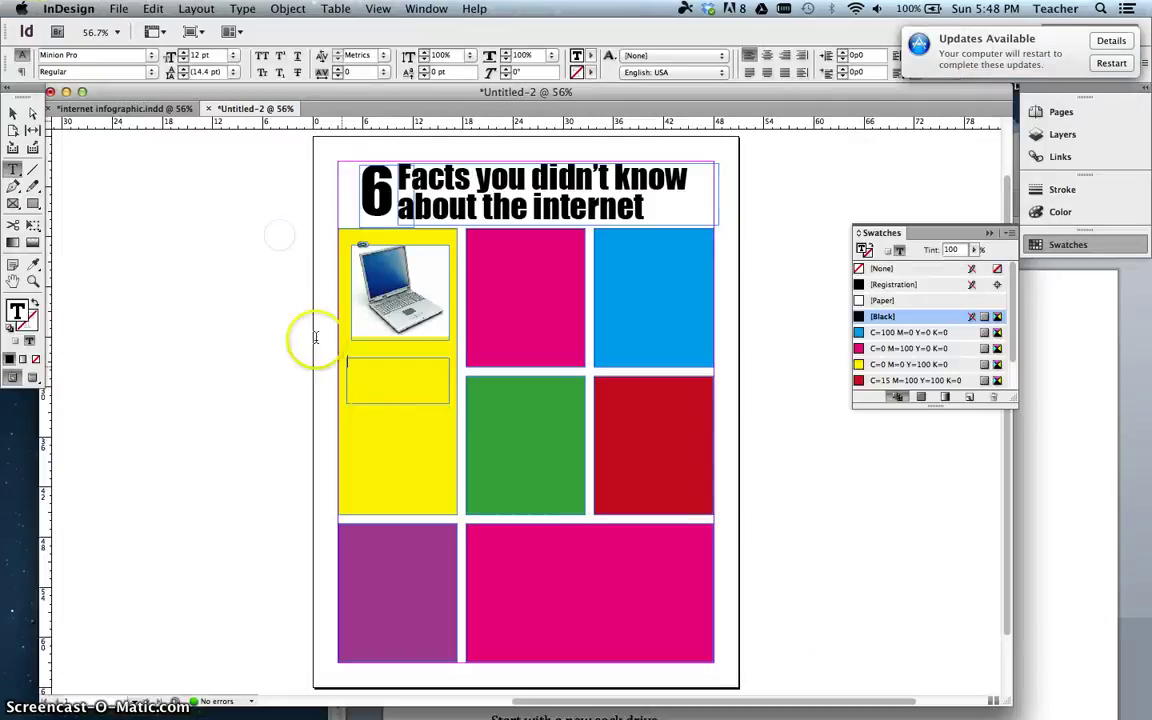
# Enter "2 billion" in Impact at 36 pt in the text frame below the laptop picture
pyautogui.click(151, 55)
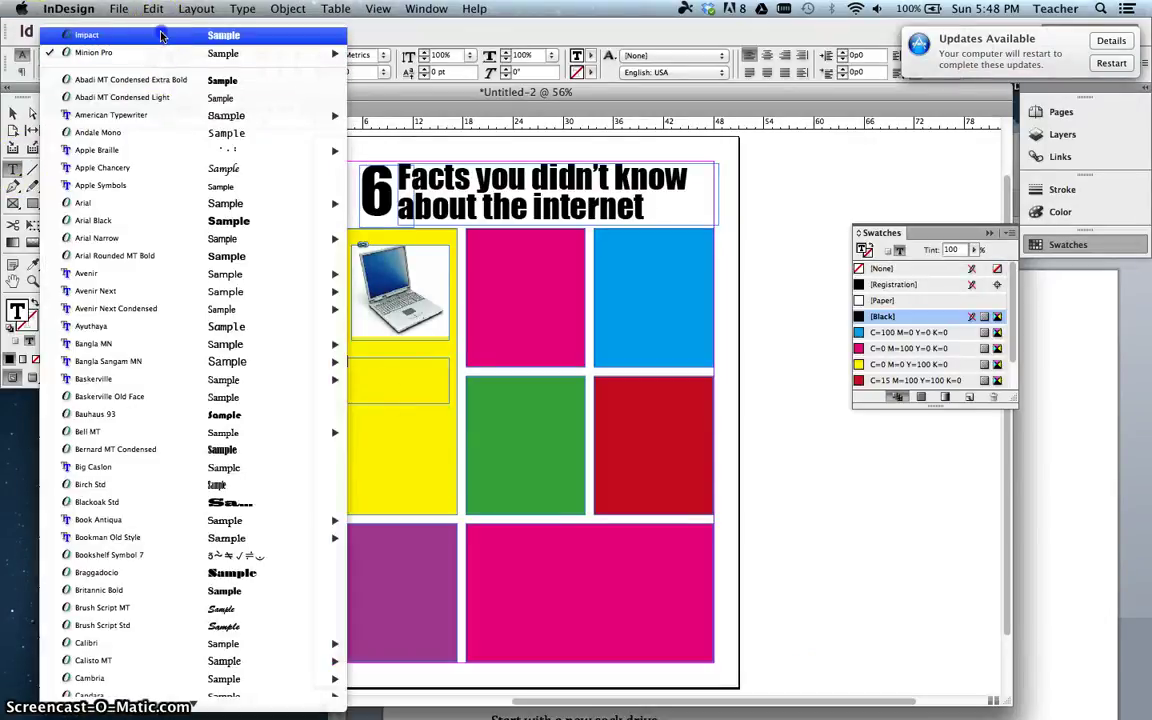
pyautogui.click(130, 35)
pyautogui.click(233, 58)
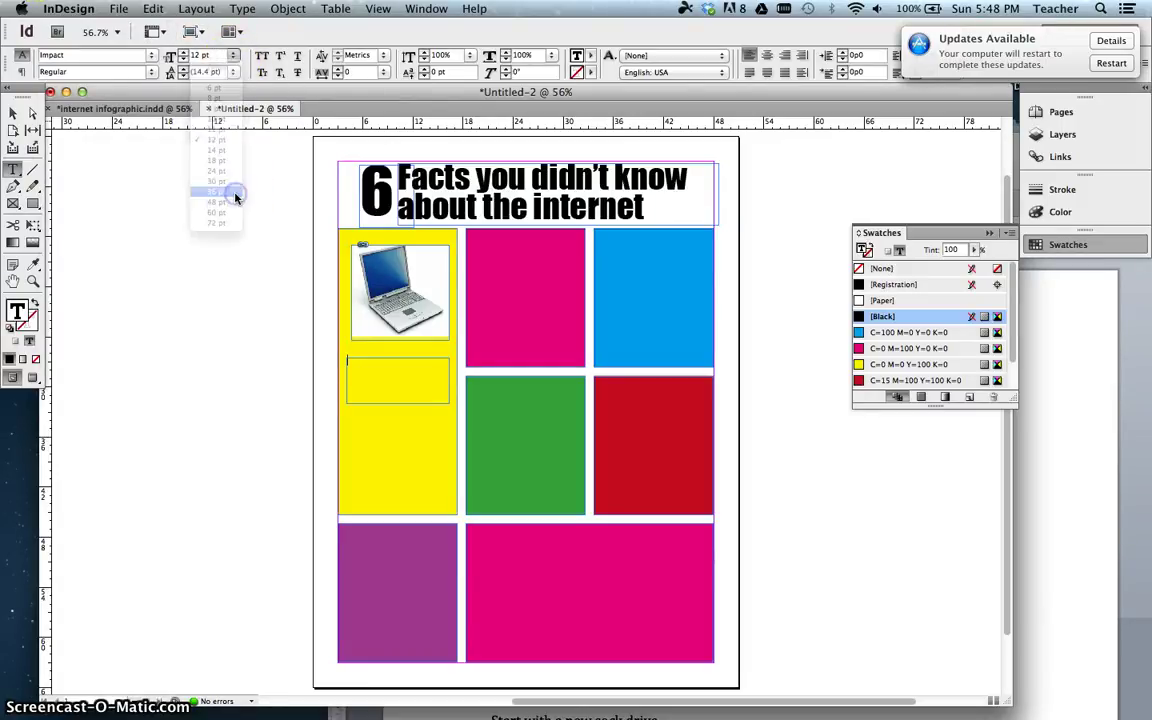
pyautogui.click(236, 195)
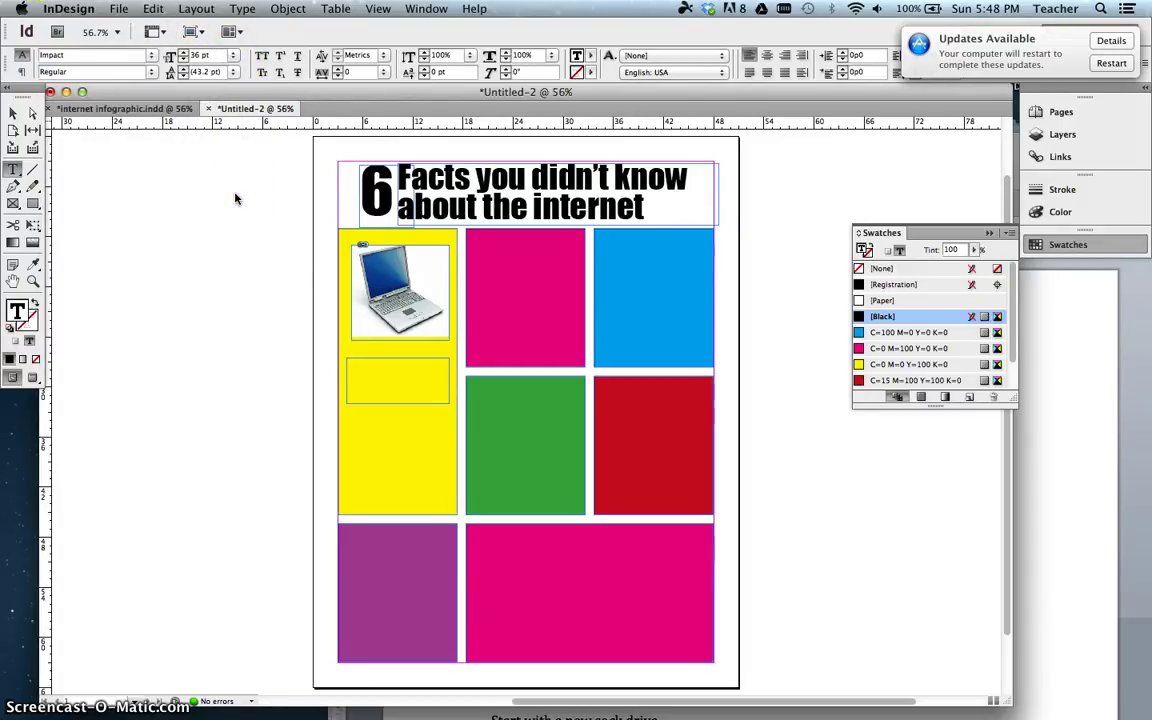
pyautogui.click(1027, 480)
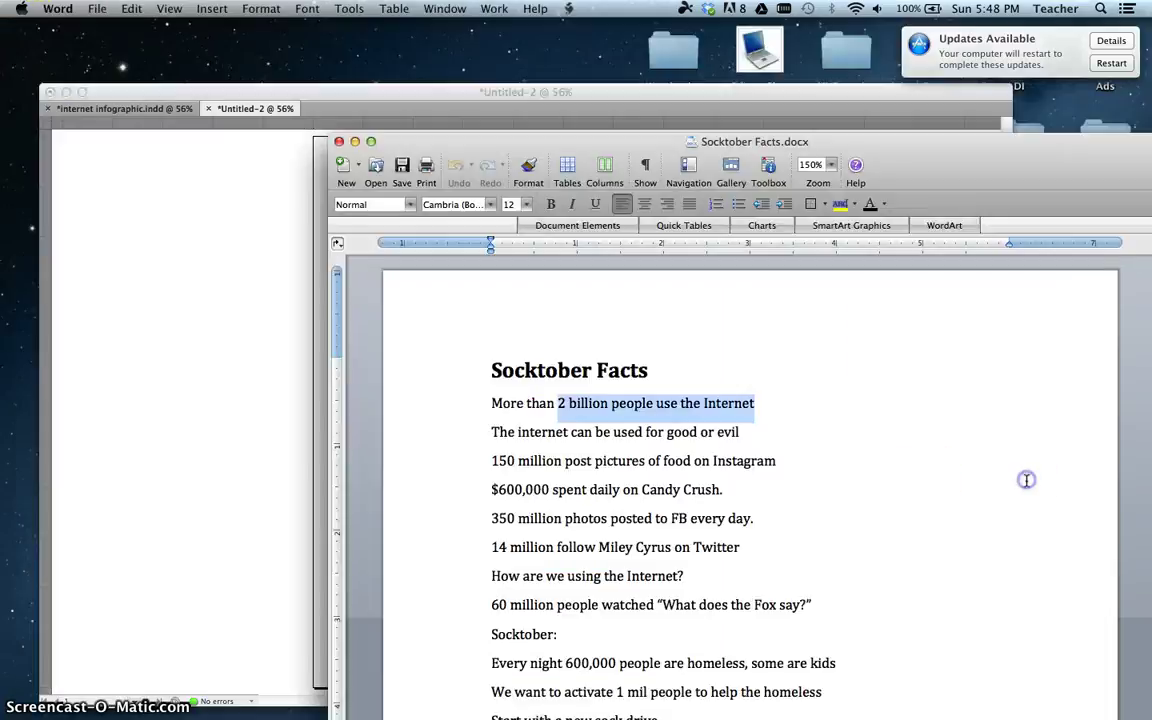
pyautogui.click(398, 97)
pyautogui.click(398, 224)
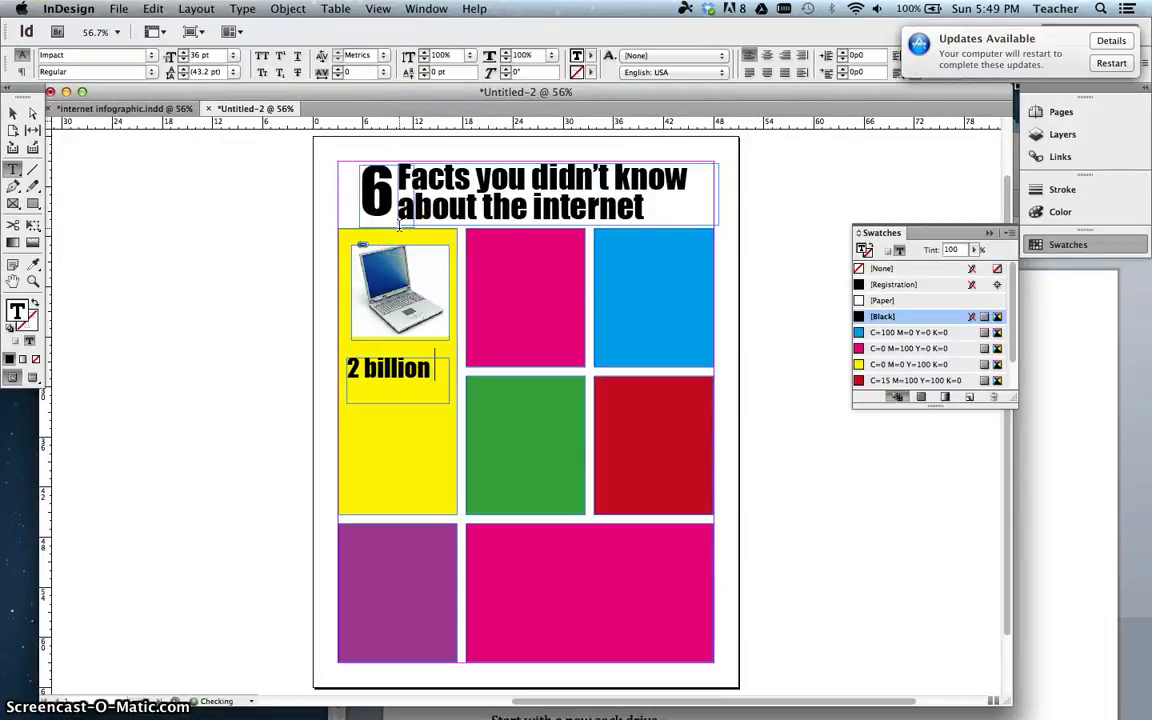
# Shorten the "2 billion" text frame from below to a height of about 3p1
pyautogui.click(14, 114)
pyautogui.click(394, 410)
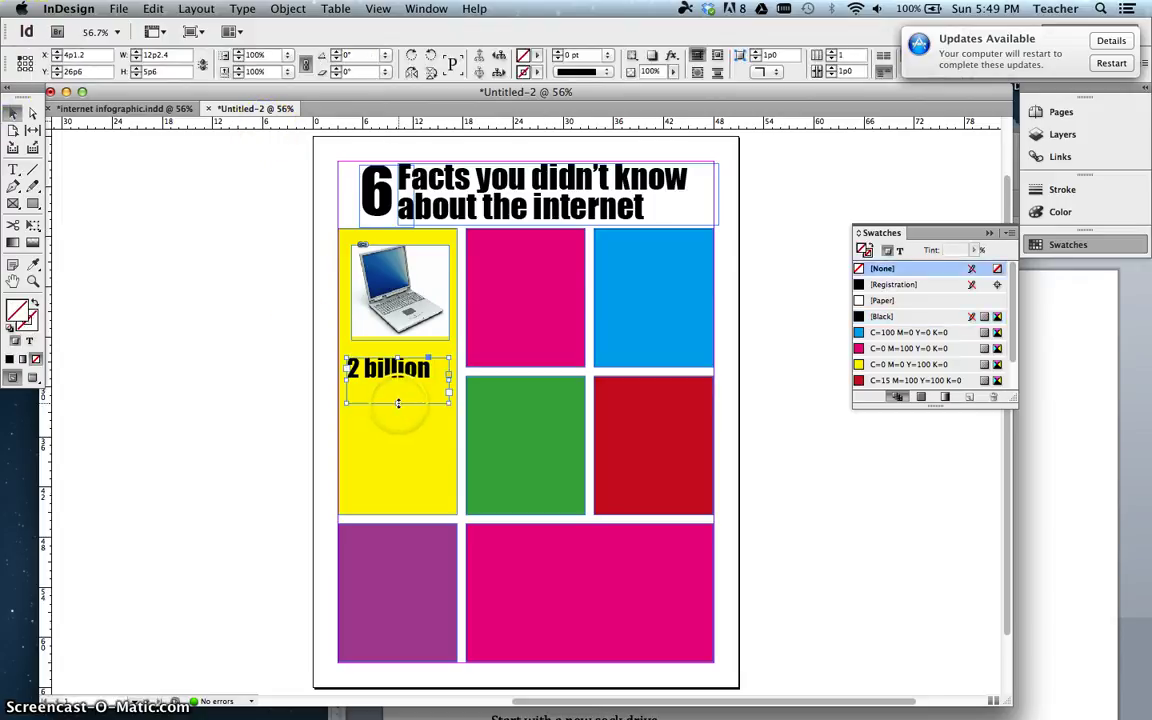
pyautogui.moveTo(398, 403); pyautogui.dragTo(398, 381)
# Draw a text frame under "2 billion" in the yellow box and enter "people use the Internet every day"
pyautogui.click(13, 168)
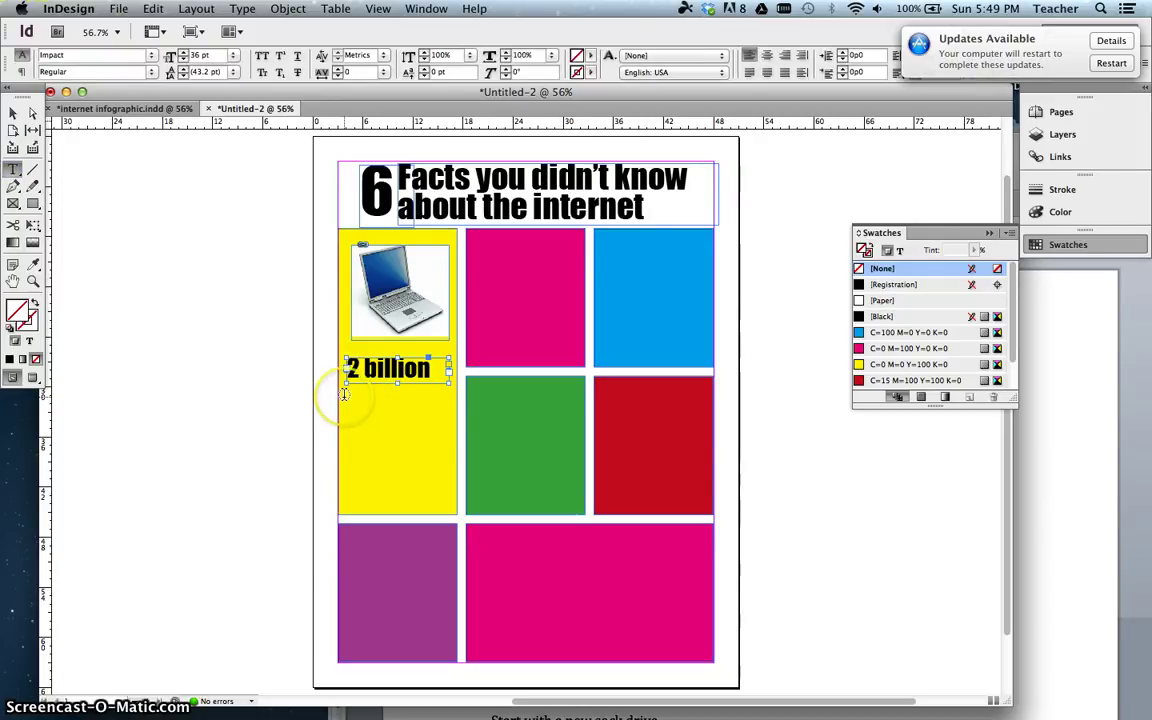
pyautogui.moveTo(349, 394); pyautogui.dragTo(451, 497)
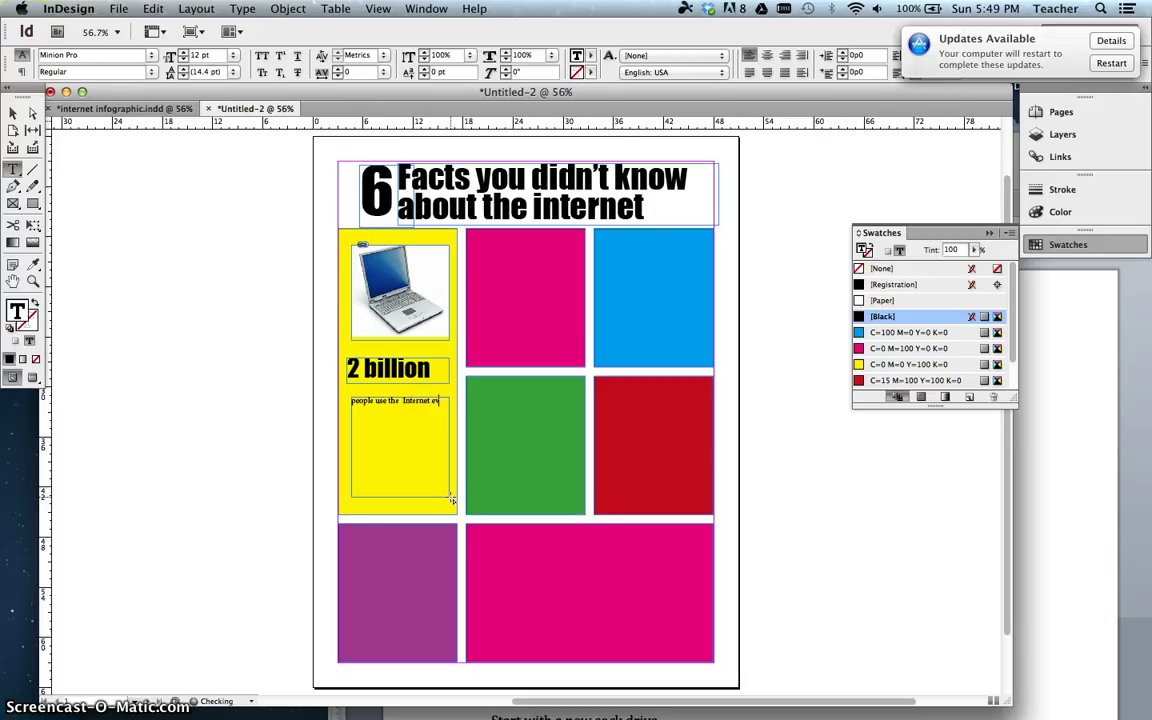
pyautogui.click(414, 444)
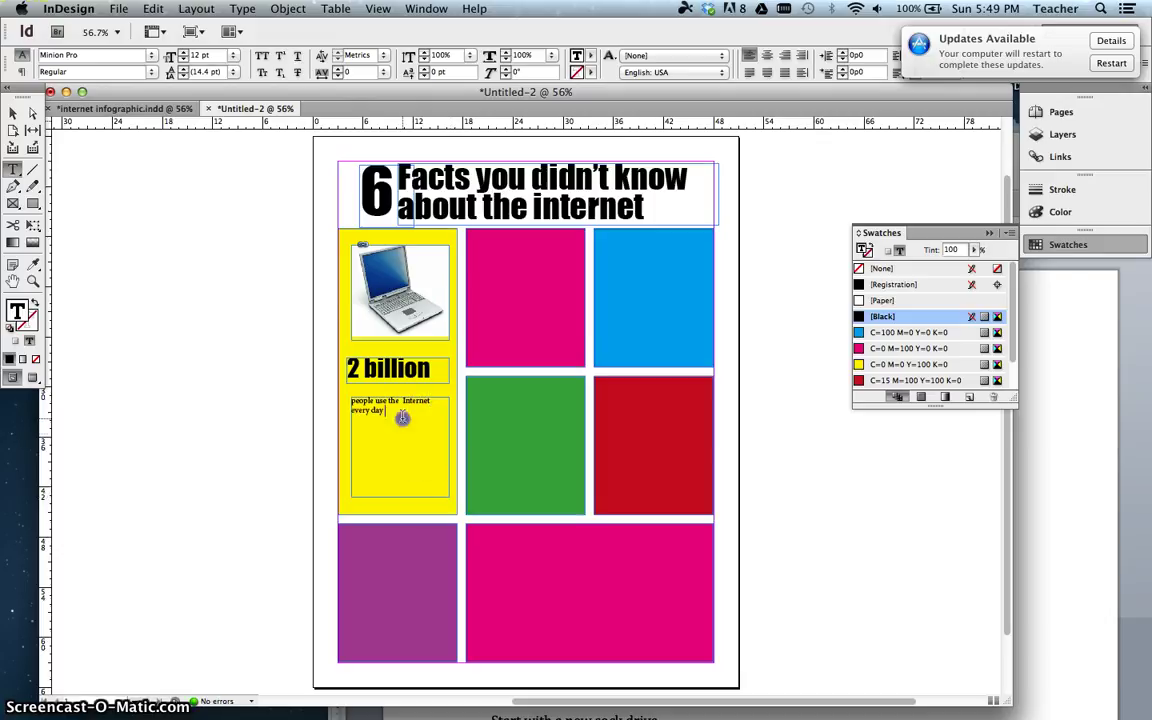
# Format the whole "people use the Internet every day" text in Impact at 24 pt
pyautogui.press('super+a')
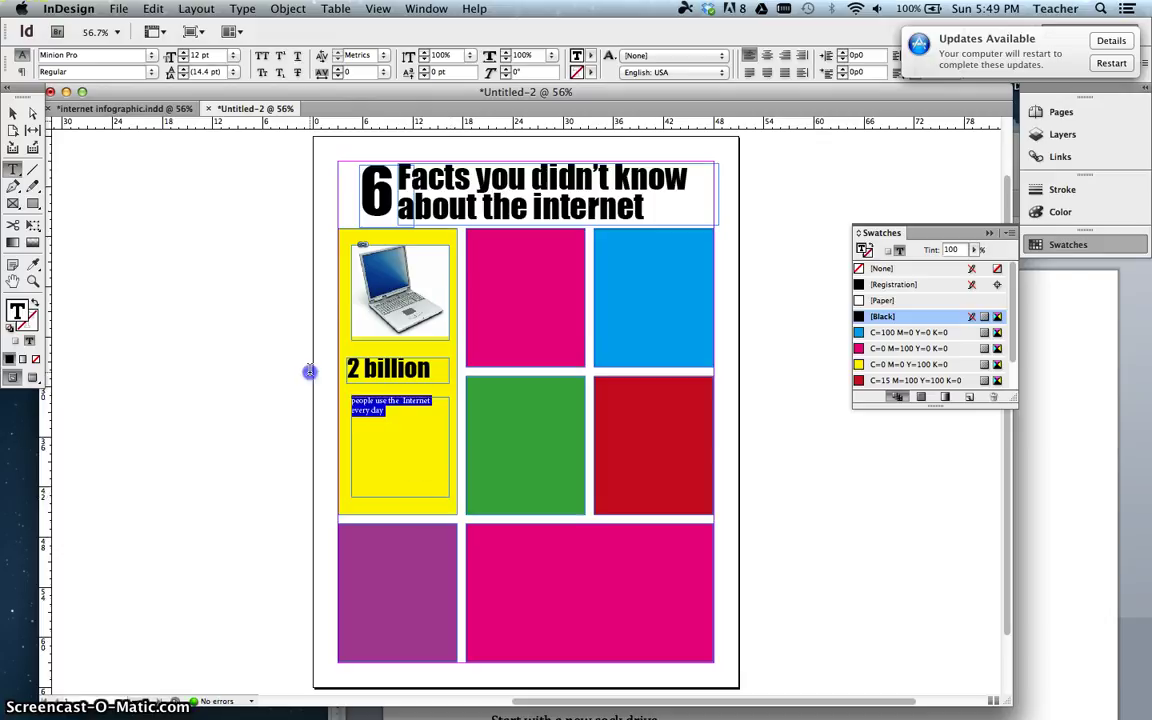
pyautogui.click(151, 55)
pyautogui.click(150, 14)
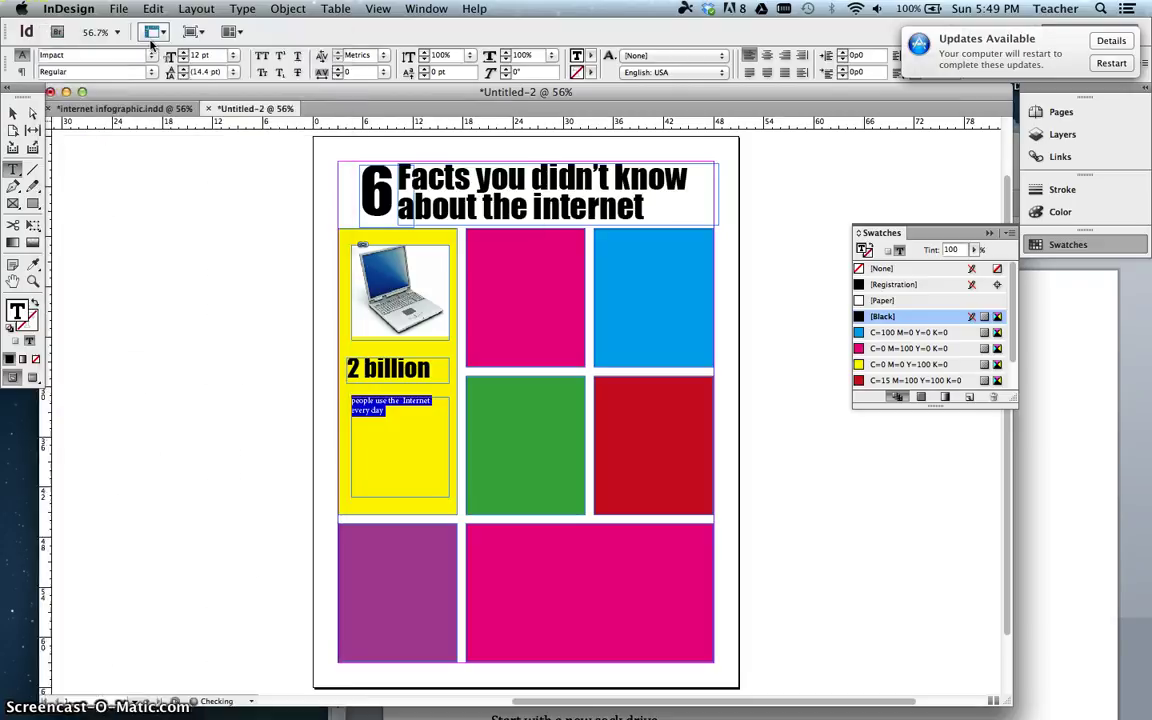
pyautogui.click(233, 56)
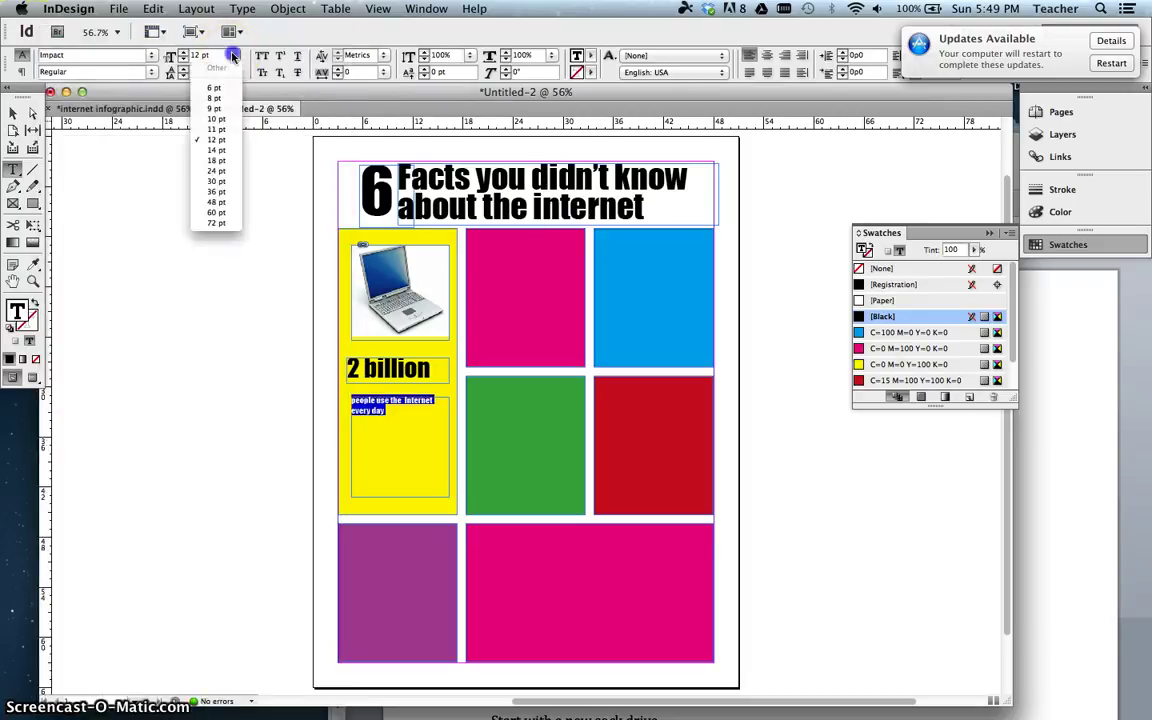
pyautogui.click(217, 170)
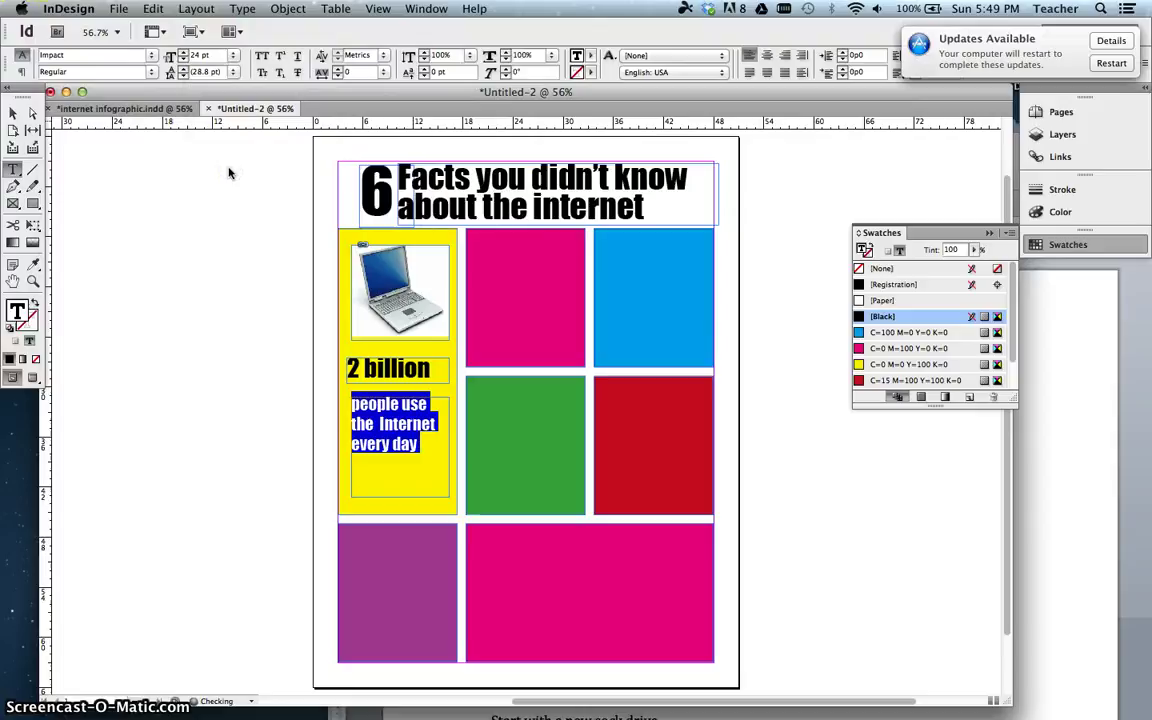
# Move the "people use the Internet every day" frame directly beneath "2 billion" and shorten it to about 8p7 high
pyautogui.click(13, 112)
pyautogui.moveTo(392, 424); pyautogui.dragTo(390, 413)
pyautogui.click(363, 487)
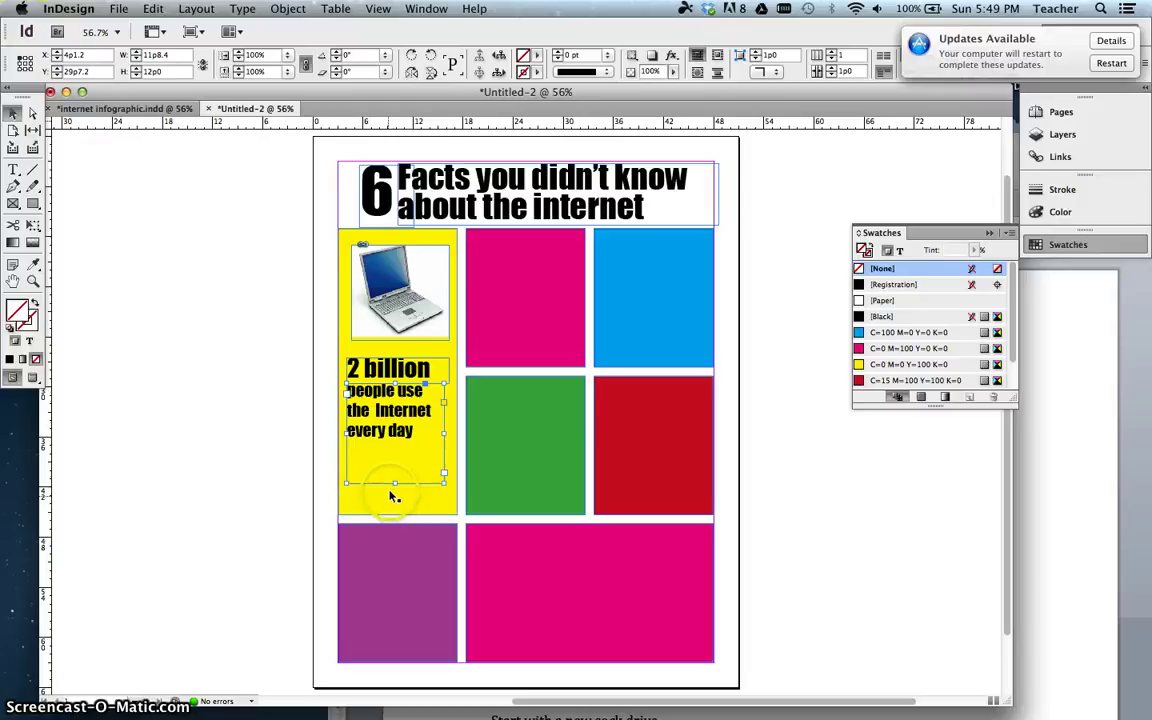
pyautogui.moveTo(393, 486); pyautogui.dragTo(394, 456)
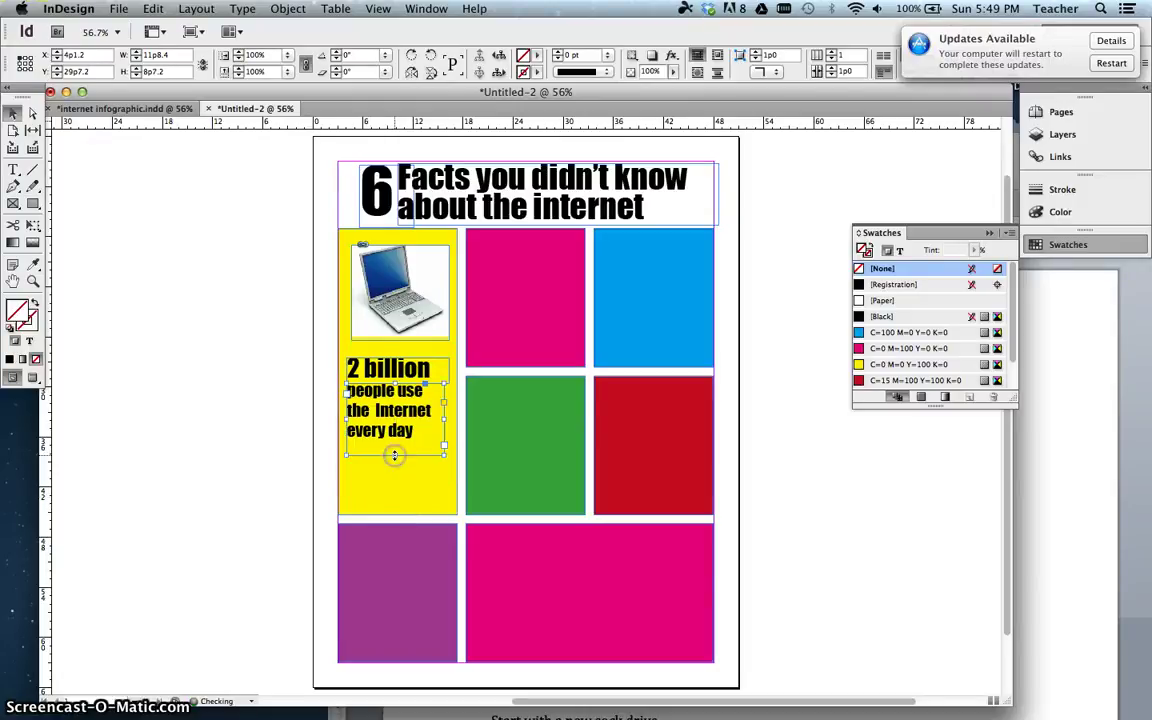
# Preview the page without guides and frame edges, and return to the normal view
pyautogui.press('w')
pyautogui.click(296, 501)
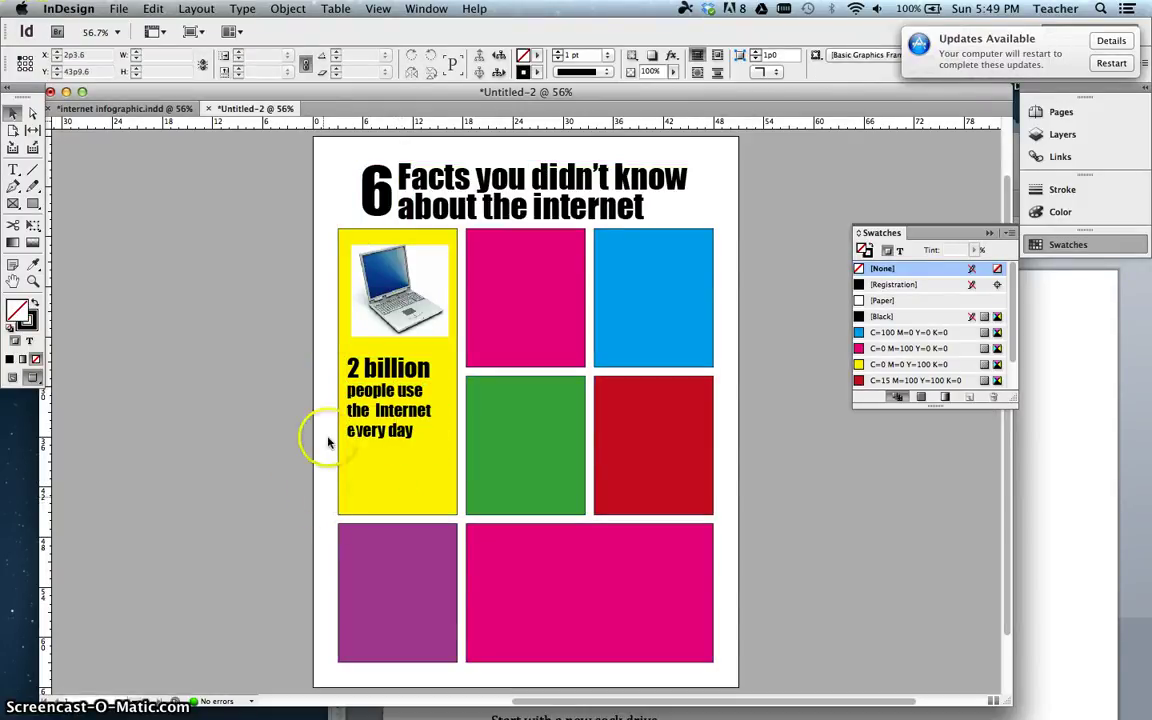
pyautogui.click(415, 445)
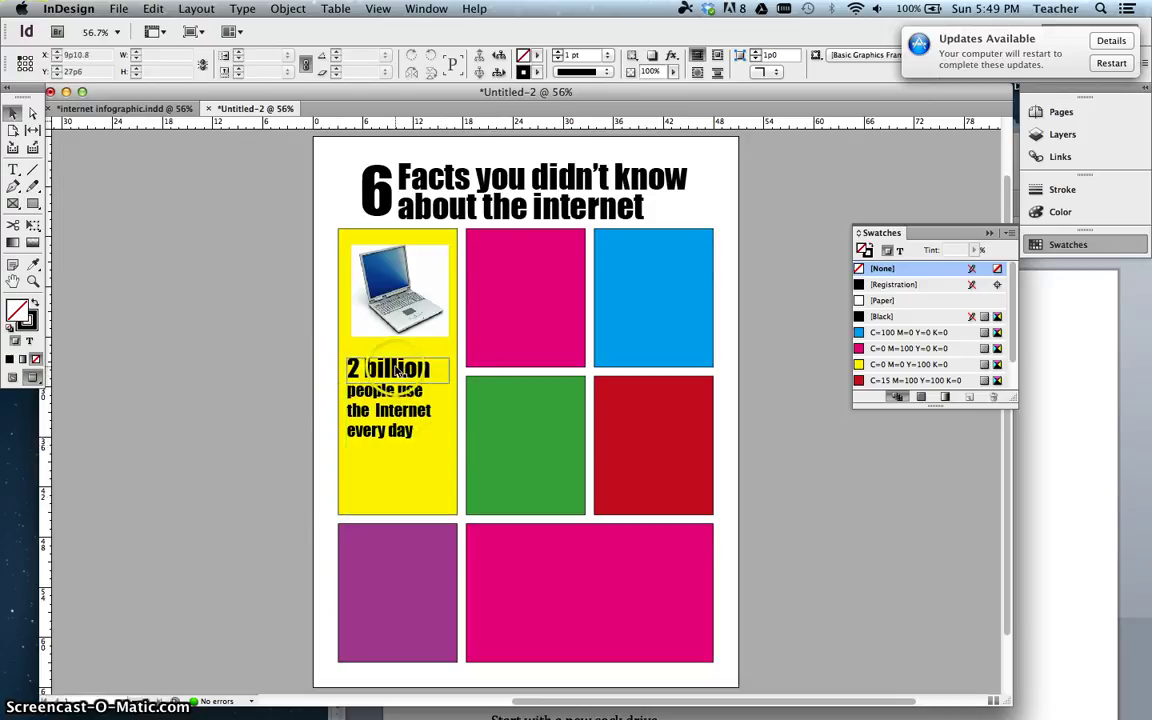
pyautogui.click(120, 197)
pyautogui.press('w')
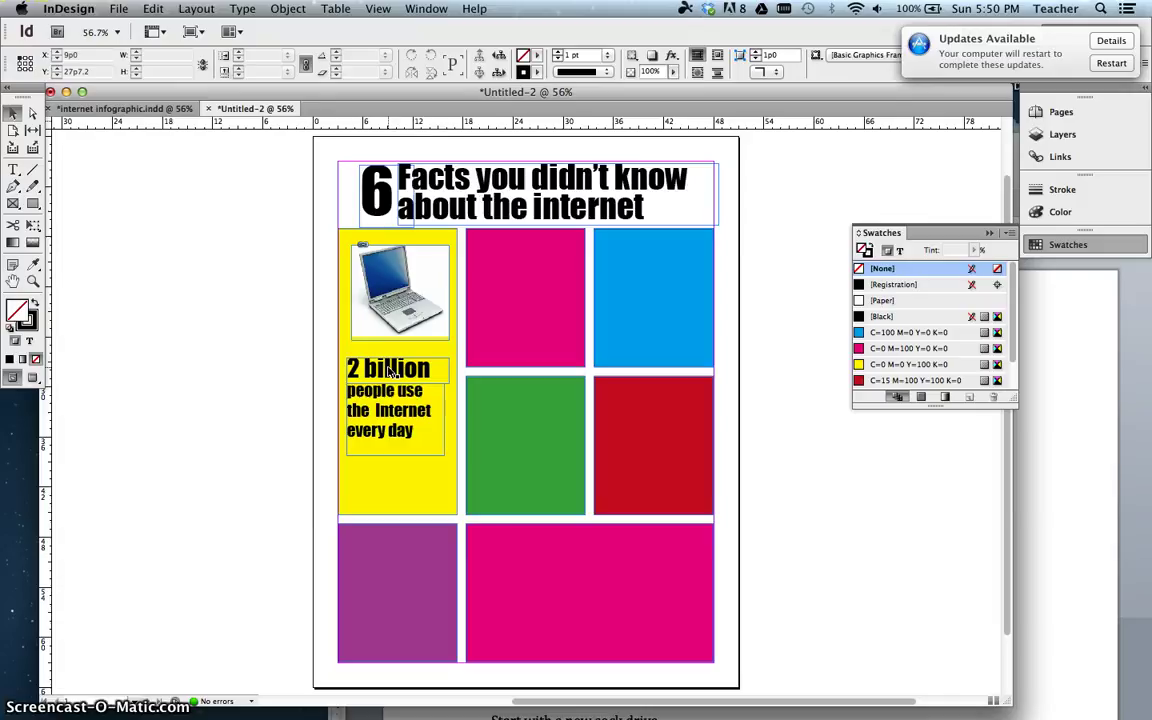
# Duplicate the "2 billion" and "people use the Internet every day" text frames into the green box
pyautogui.moveTo(465, 376); pyautogui.dragTo(528, 402)
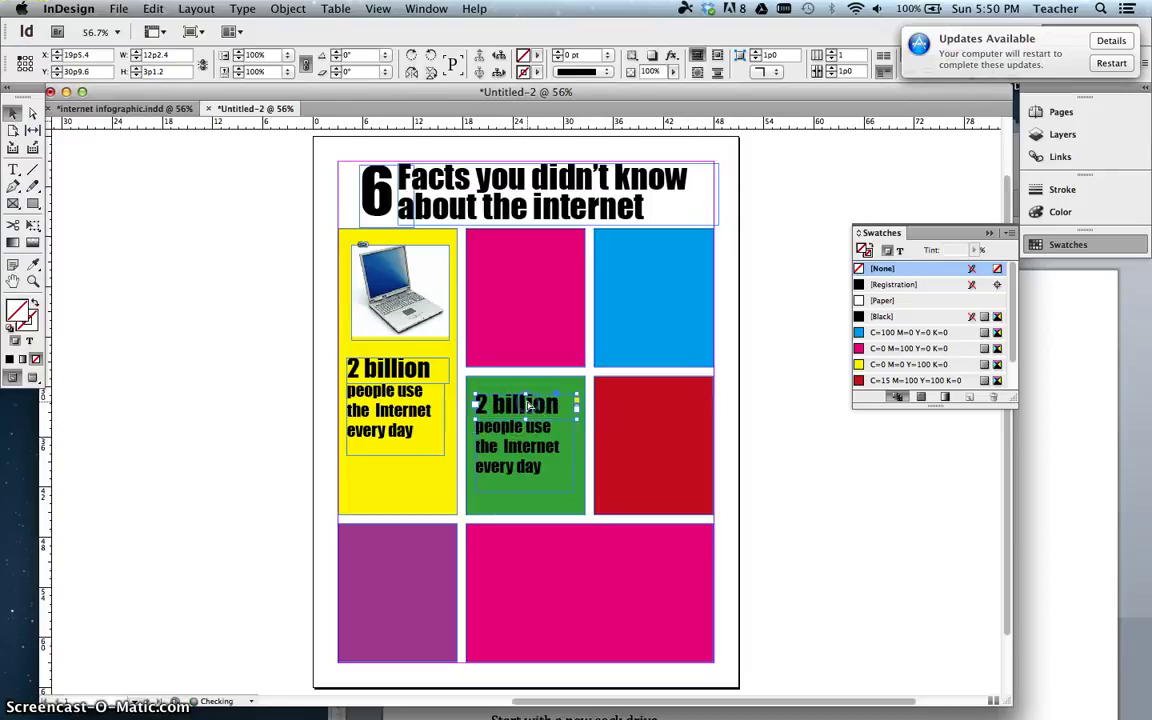
# Check the facts in Socktober Facts.docx against internet infographic.indd, and find the 350 million Facebook photos fact for the green box
pyautogui.click(1071, 410)
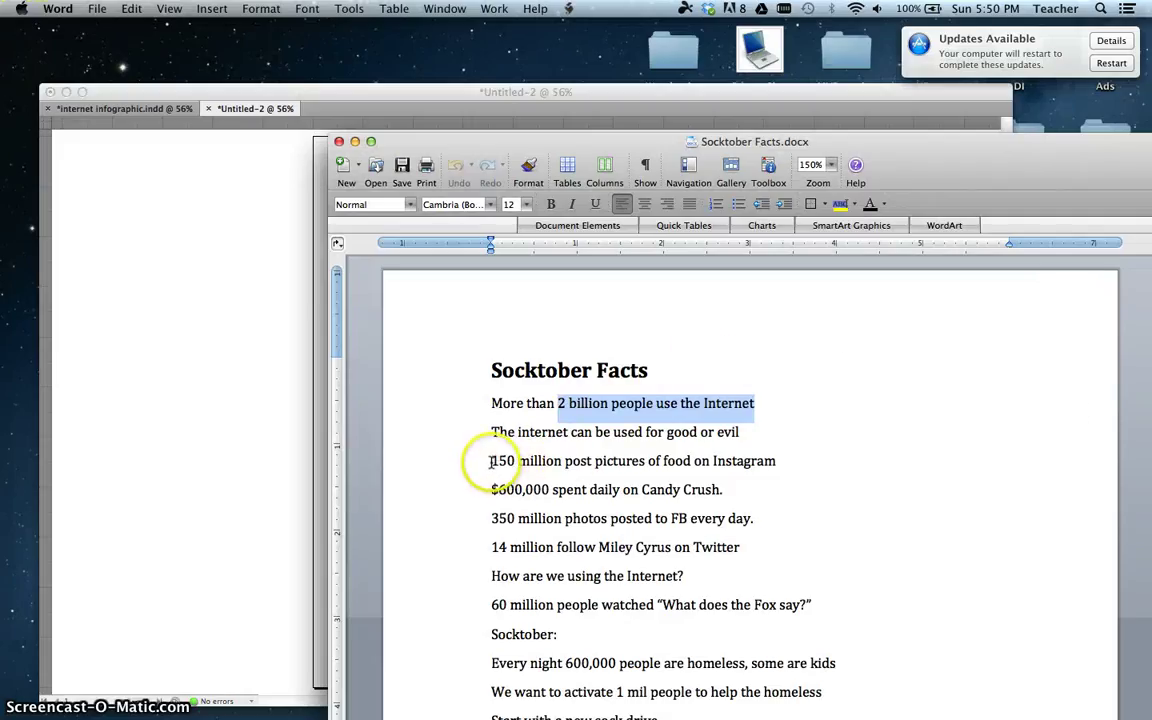
pyautogui.moveTo(491, 460); pyautogui.dragTo(600, 460)
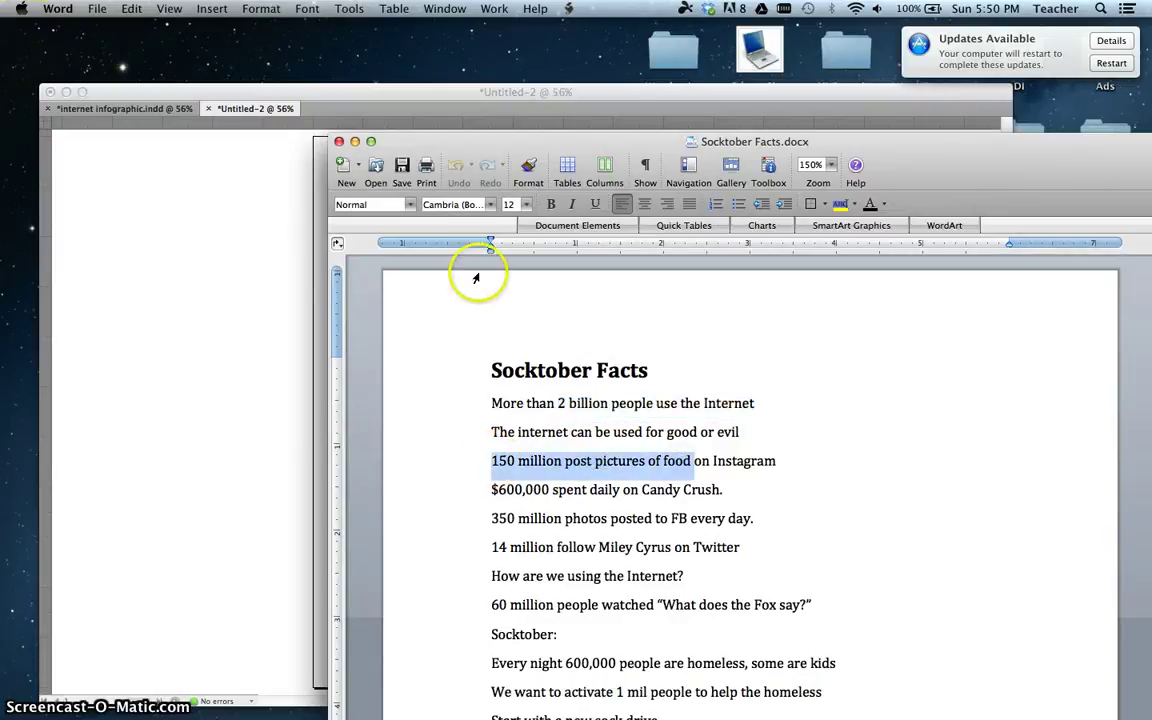
pyautogui.click(453, 113)
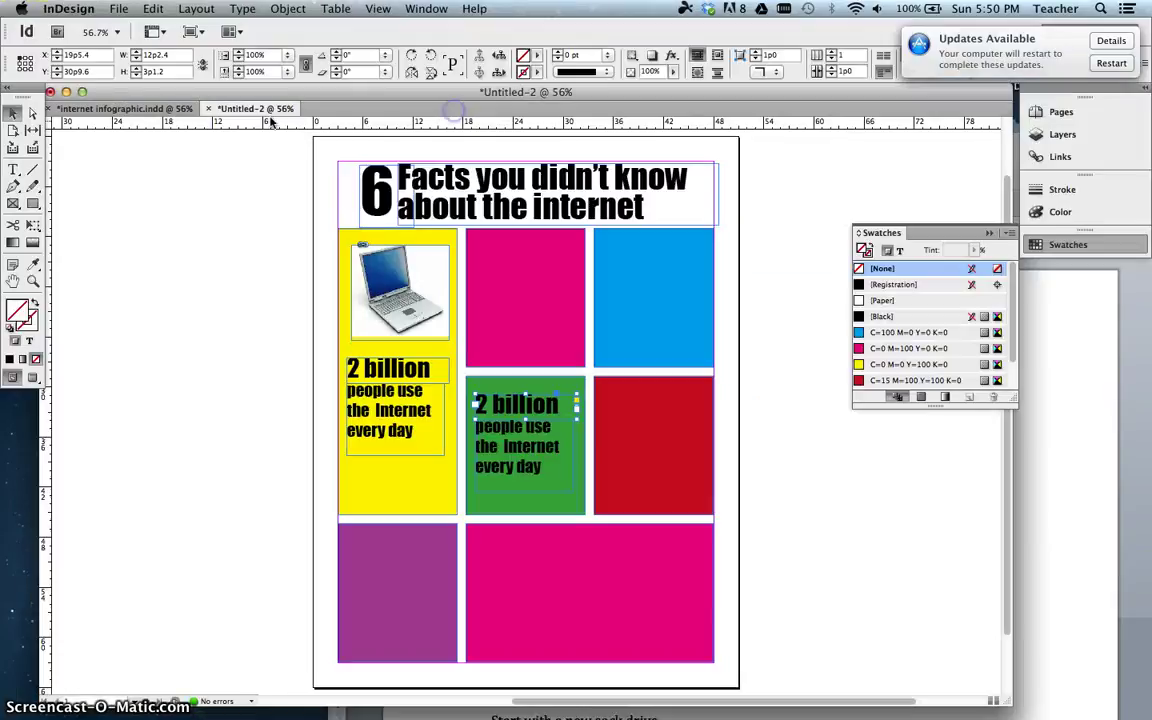
pyautogui.click(163, 110)
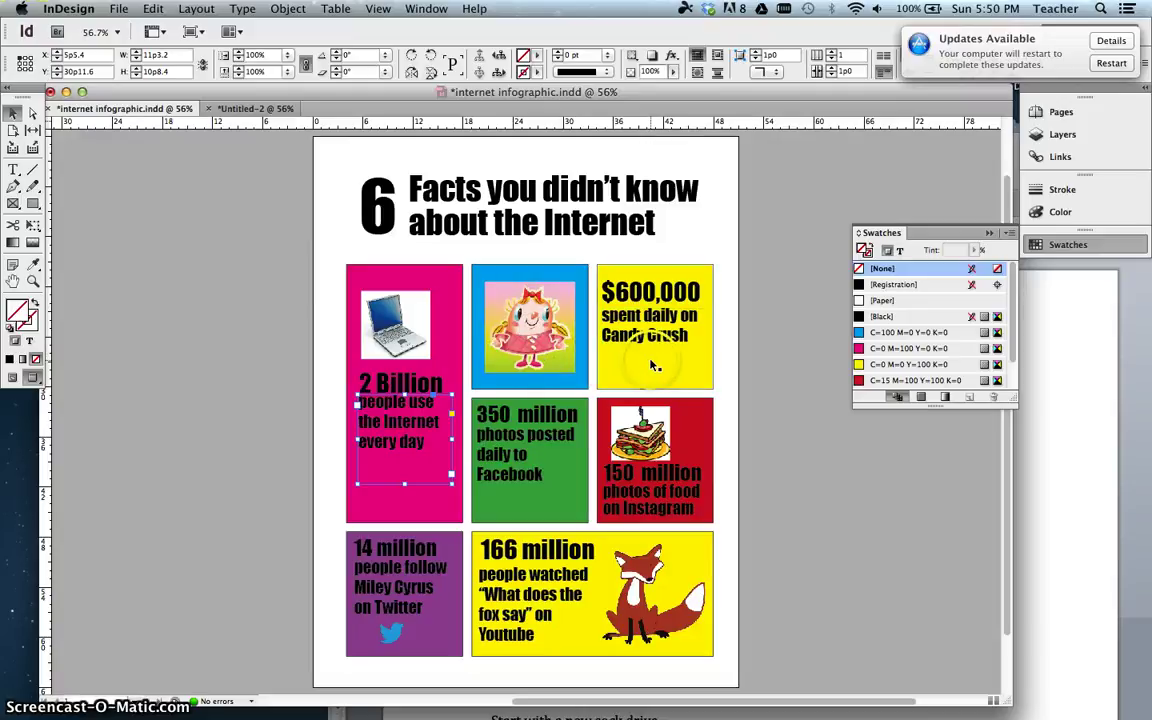
pyautogui.click(268, 108)
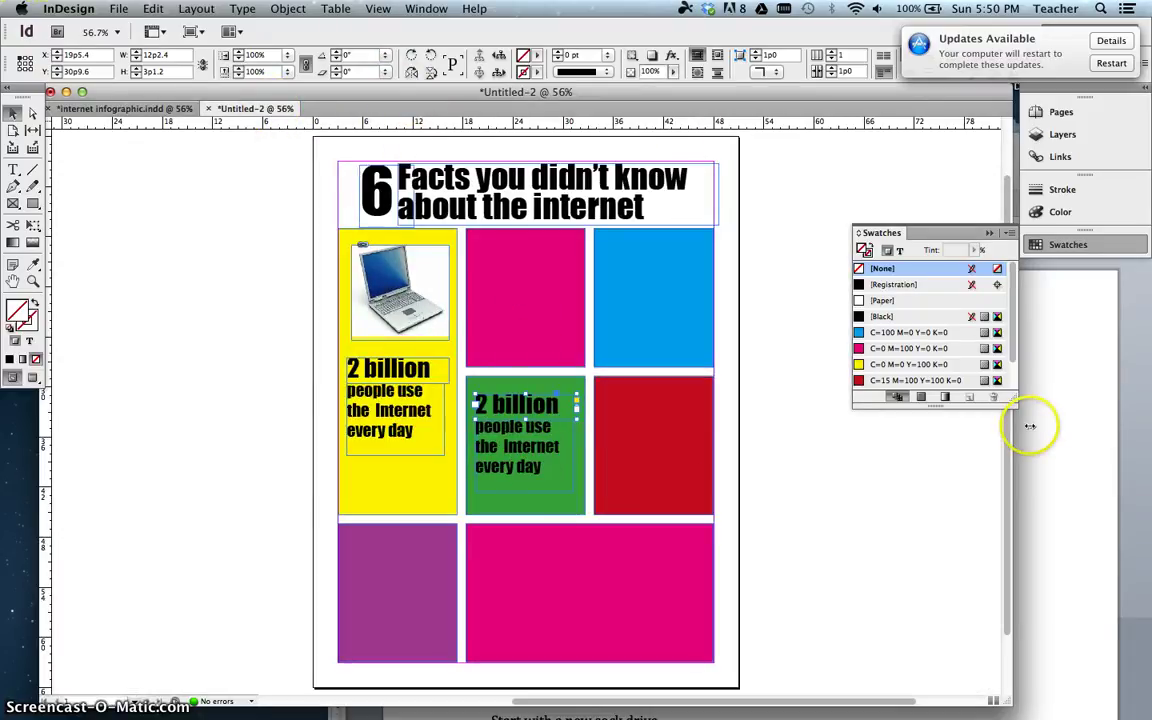
pyautogui.click(1100, 425)
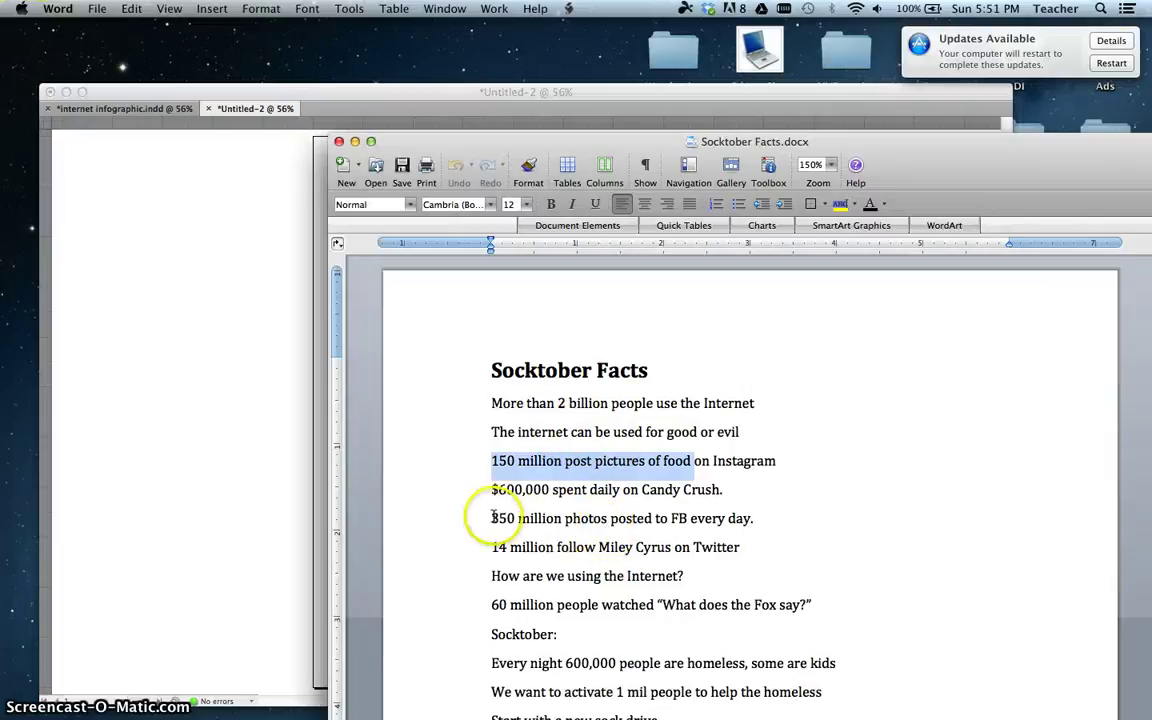
pyautogui.moveTo(494, 518); pyautogui.dragTo(651, 516)
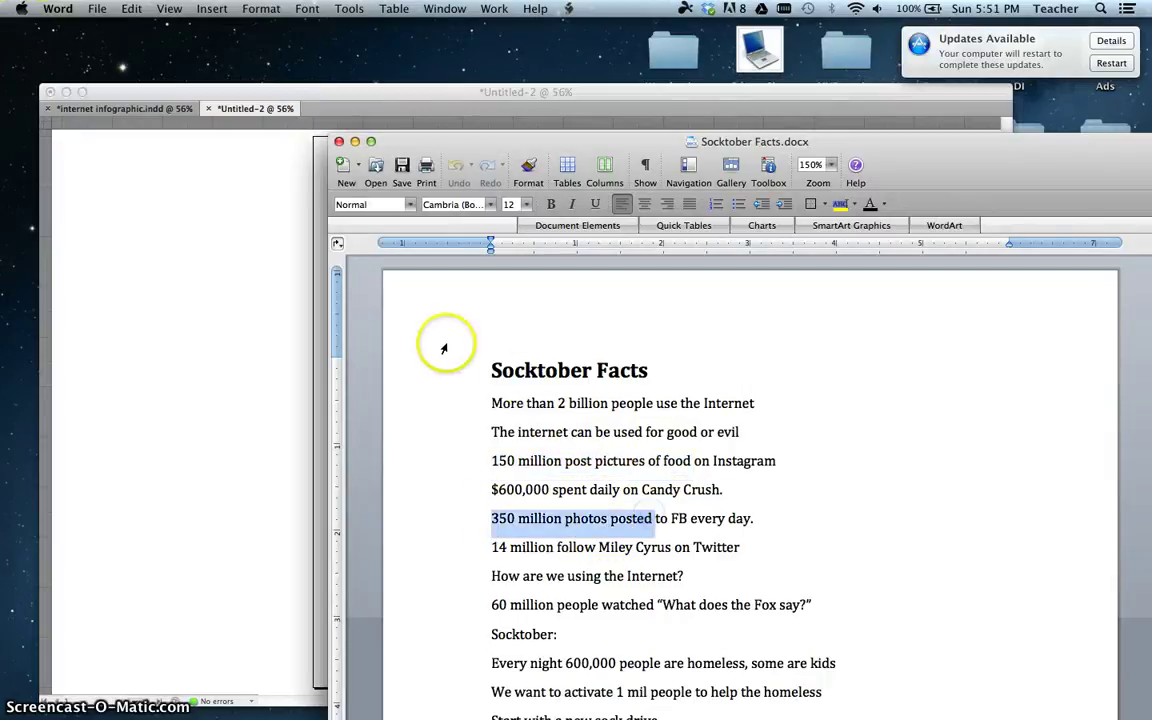
pyautogui.click(267, 226)
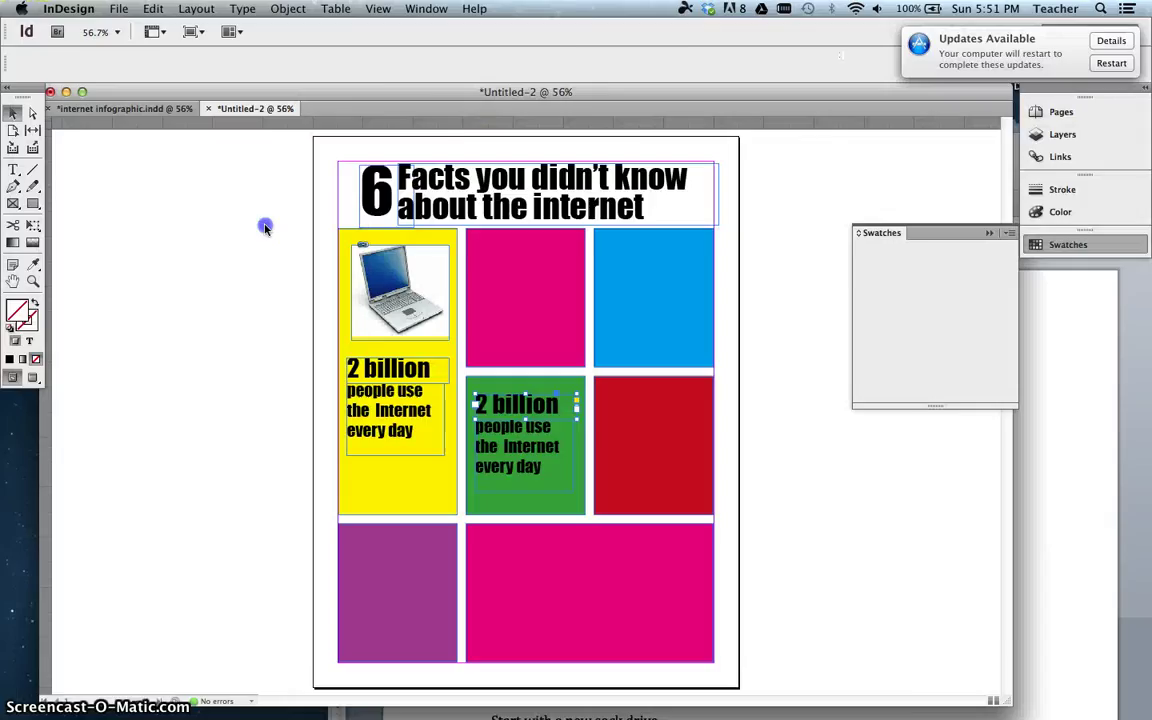
# Replace "2 billion" in the green box with "350 million" and enlarge its frame to about 18p8 wide and 4p10 high
pyautogui.doubleClick(548, 402)
pyautogui.moveTo(557, 402); pyautogui.dragTo(433, 388)
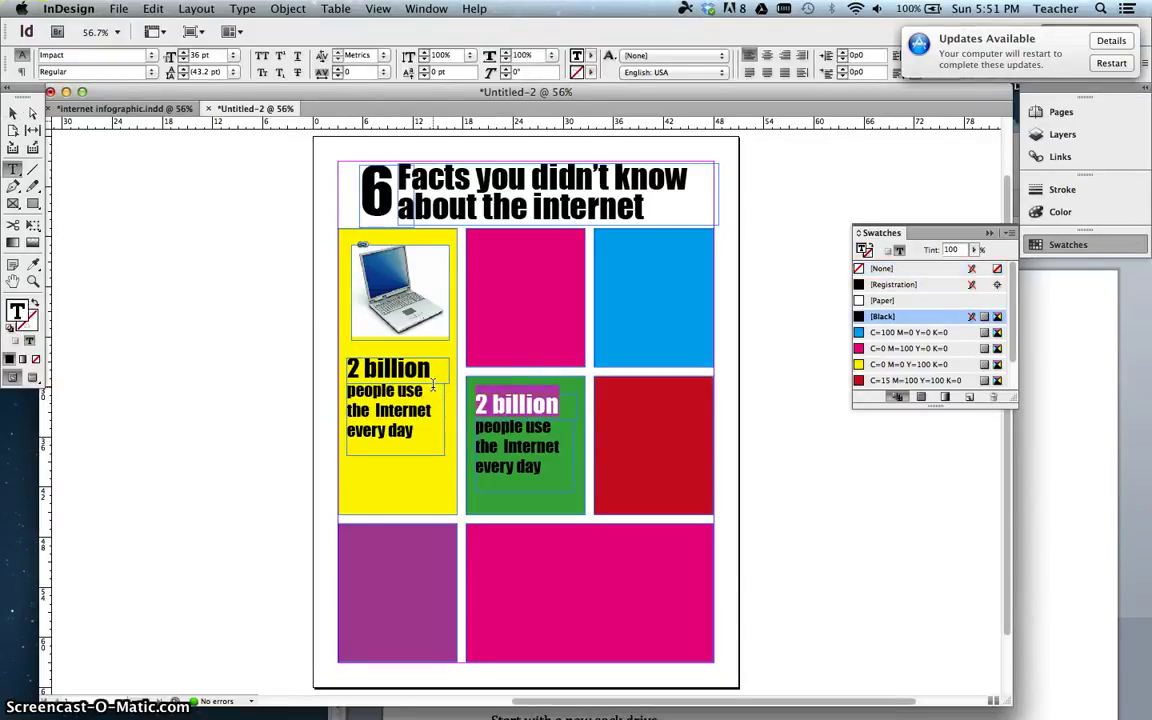
pyautogui.write('350 mil-')
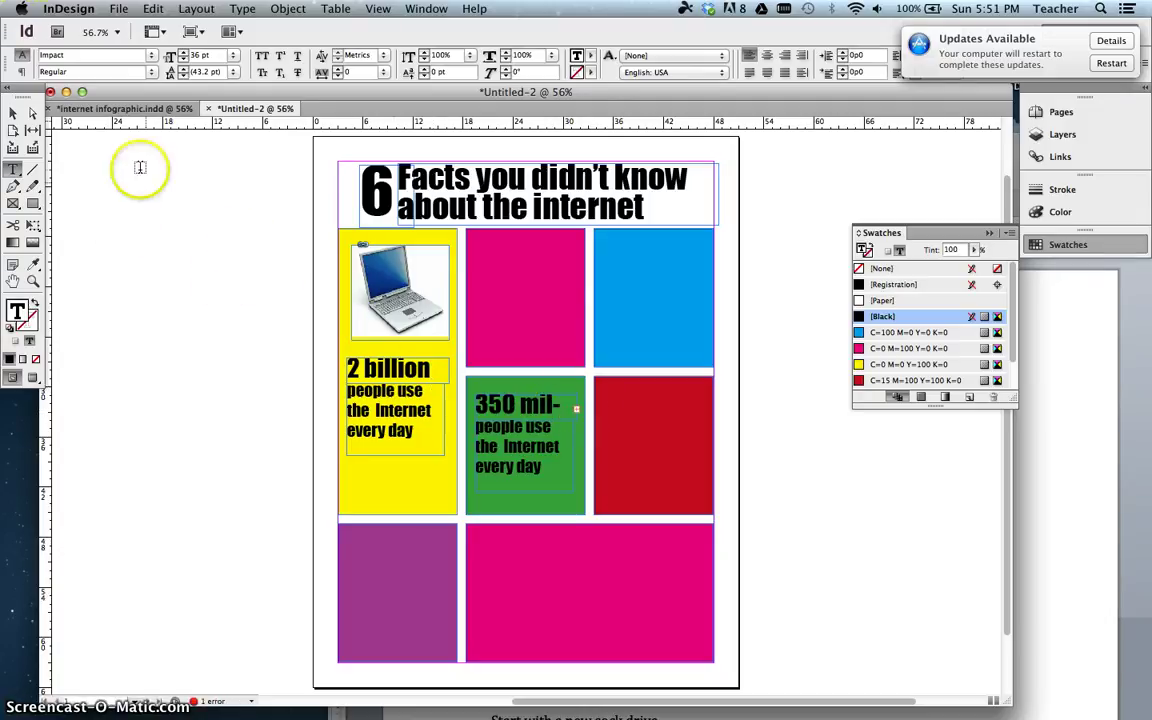
pyautogui.click(13, 113)
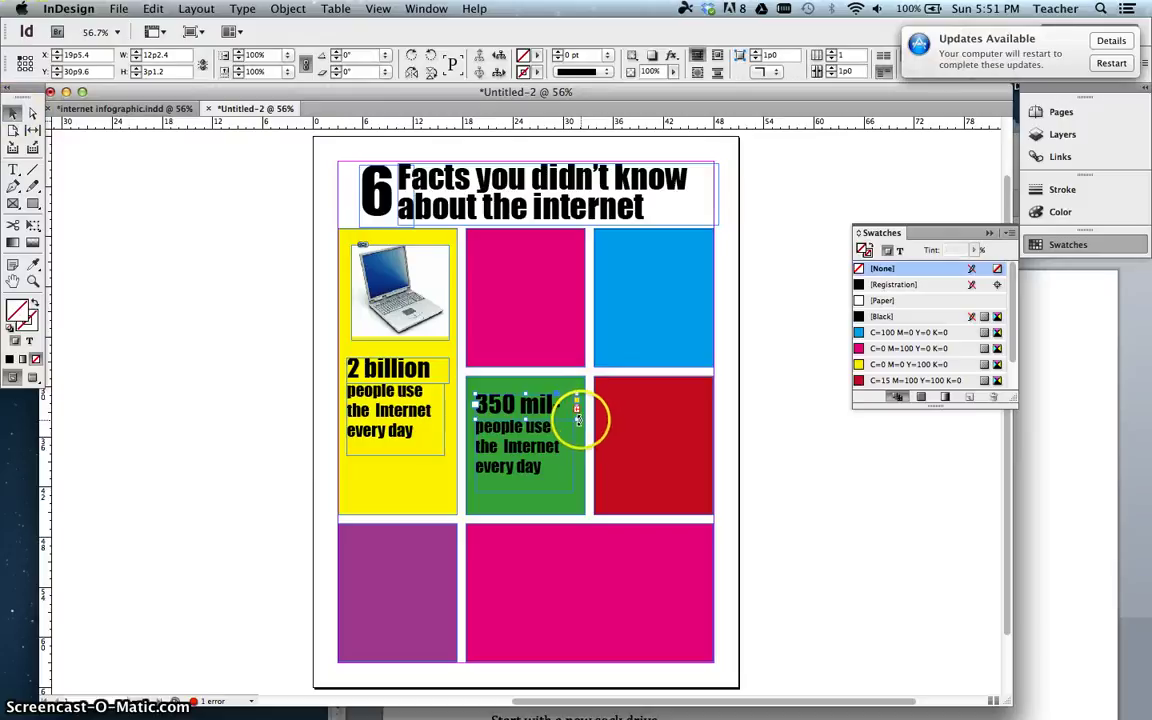
pyautogui.moveTo(576, 420); pyautogui.dragTo(631, 434)
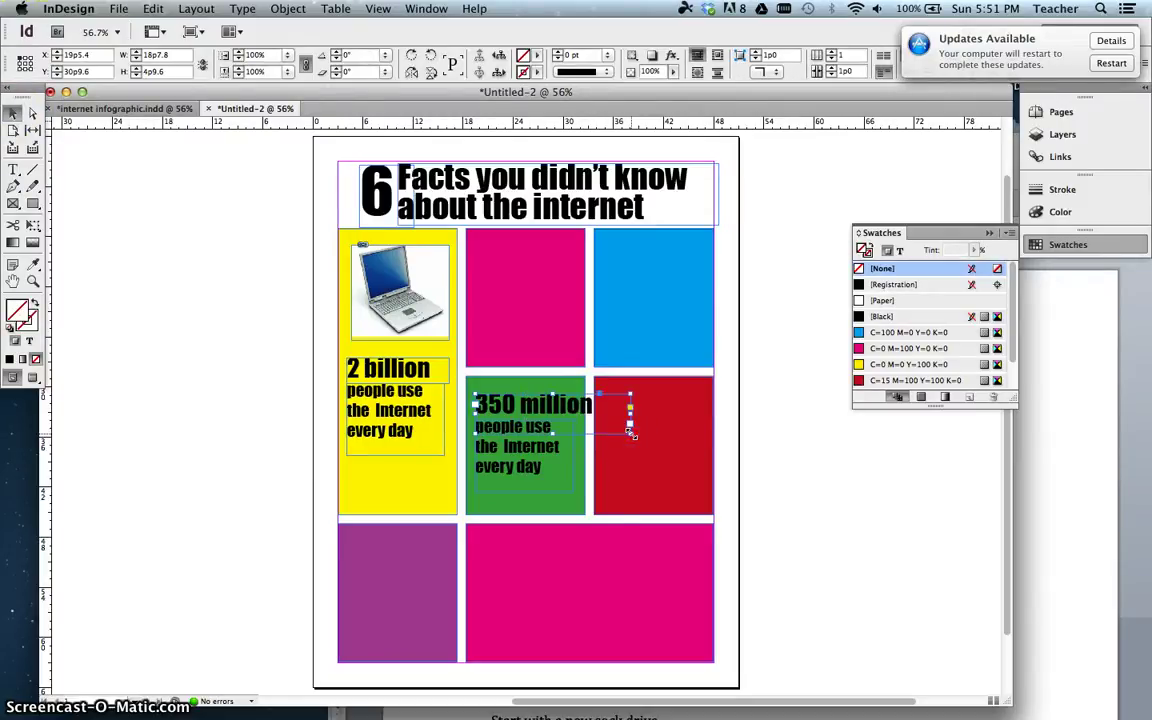
# Set the "350 million" text in the green box to 30 pt
pyautogui.click(14, 168)
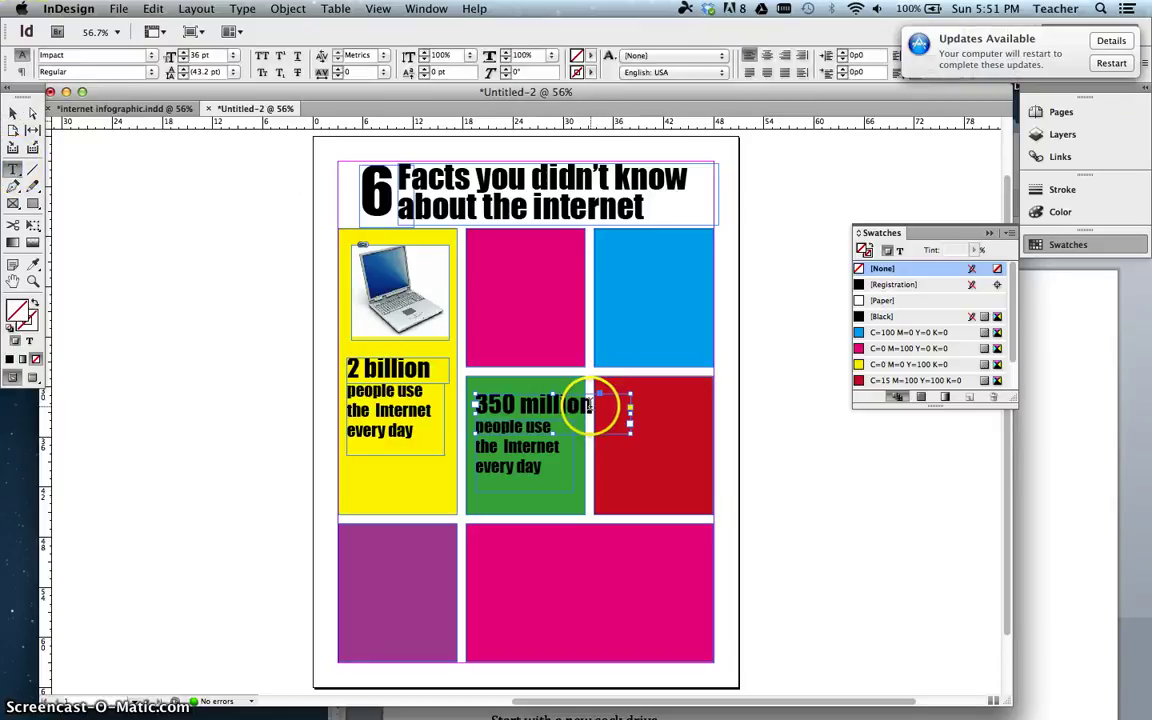
pyautogui.tripleClick(591, 404)
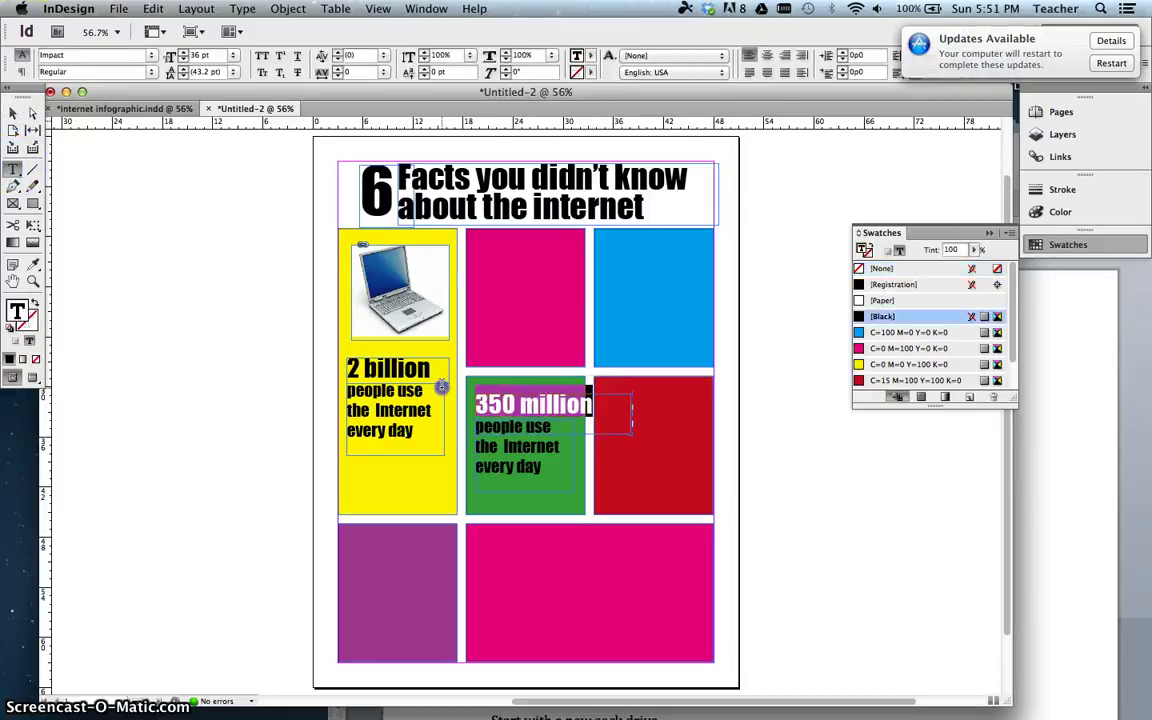
pyautogui.click(232, 56)
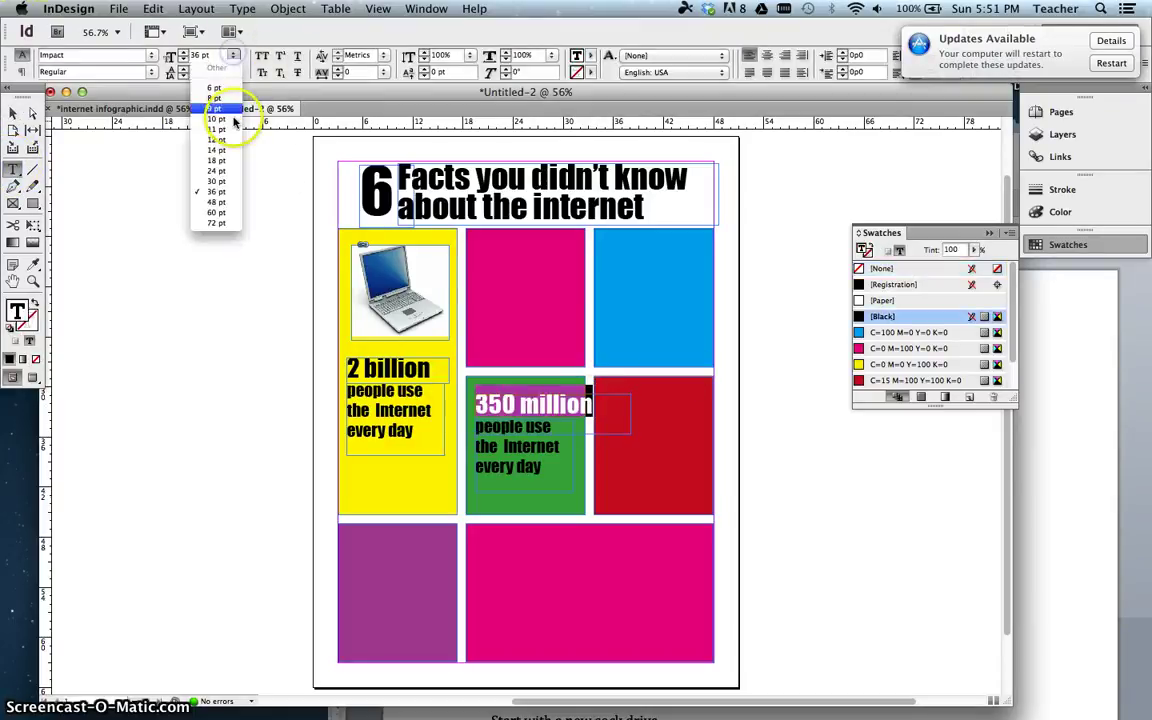
pyautogui.click(232, 184)
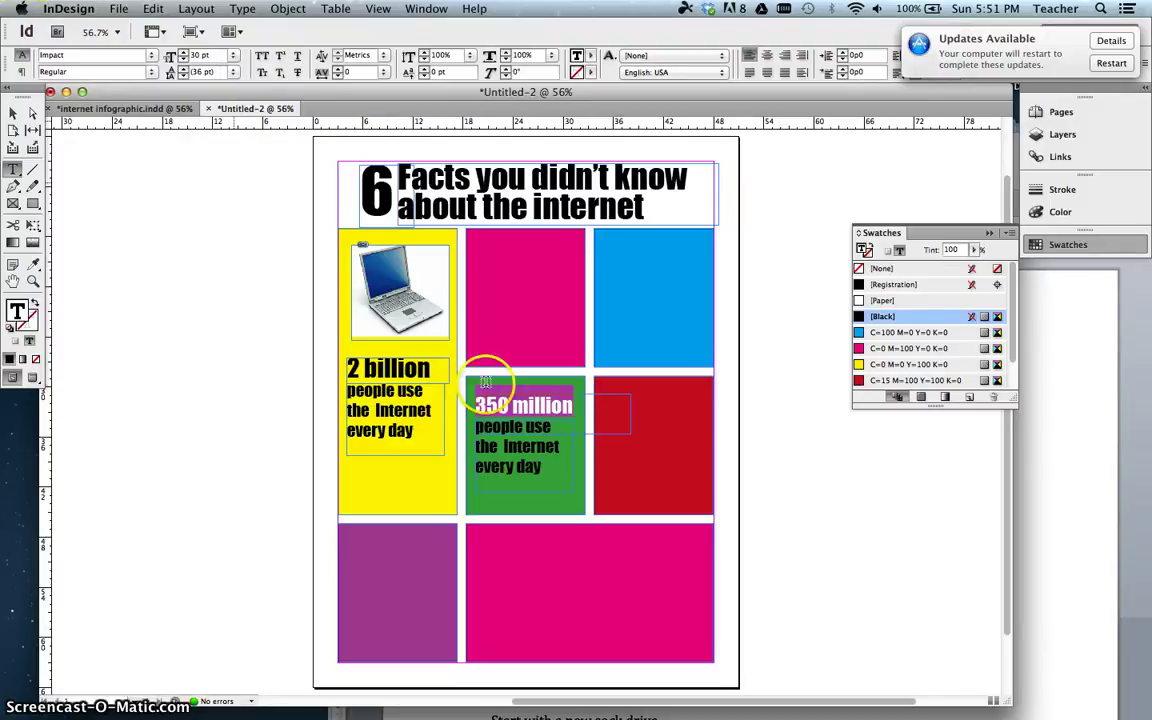
# Open the "people use the Internet every day" text in the green box for editing
pyautogui.click(538, 463)
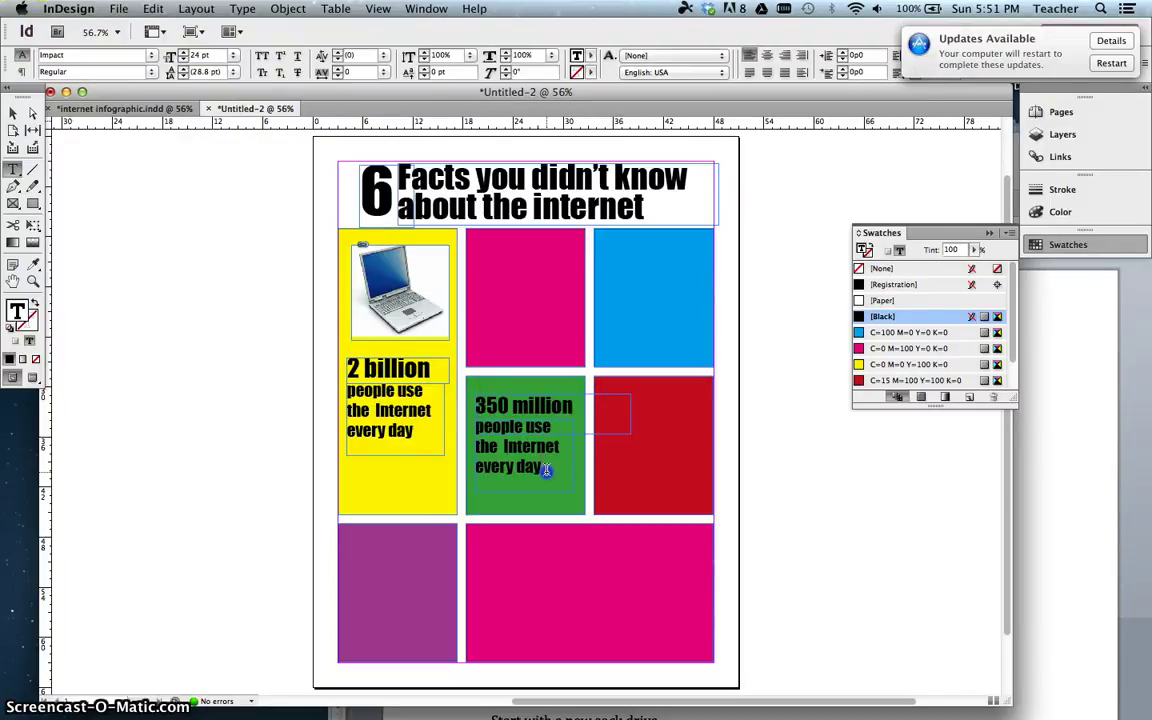